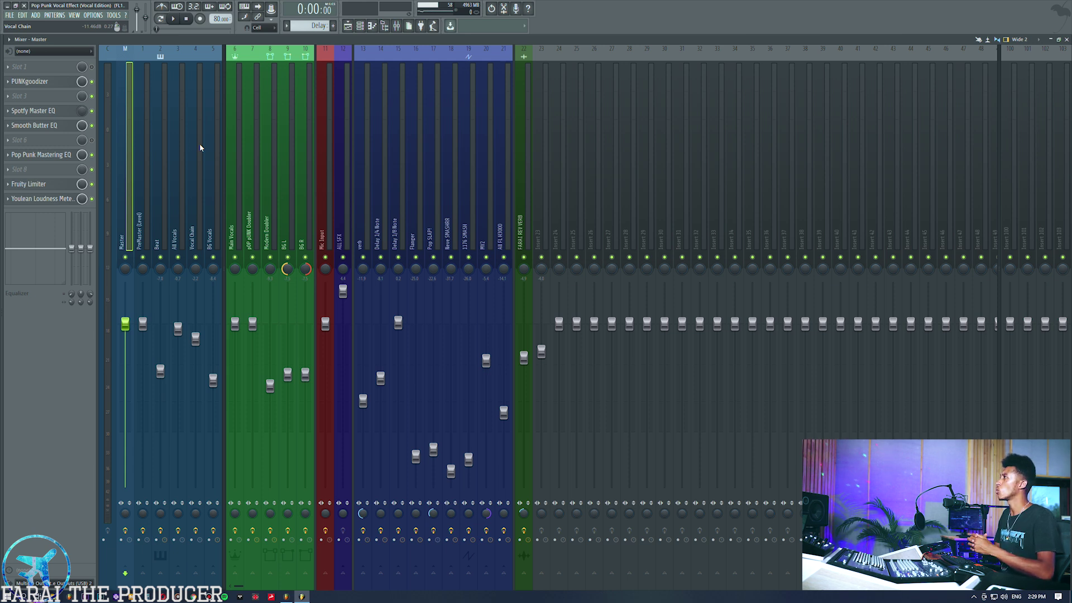
Step: Look over the beat, vocal, doubler and delay tracks in the playlist, and return to the mixer
{"action": "left_click", "coordinate": [350, 27]}
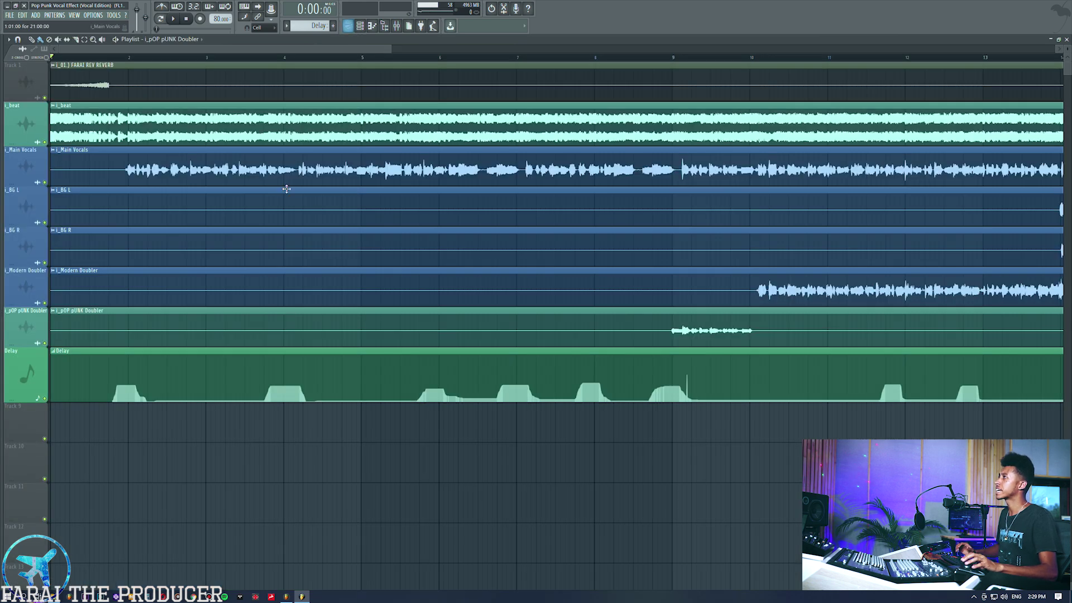
{"action": "left_click_drag", "start_coordinate": [253, 104], "coordinate": [241, 496]}
{"action": "left_click", "coordinate": [241, 497]}
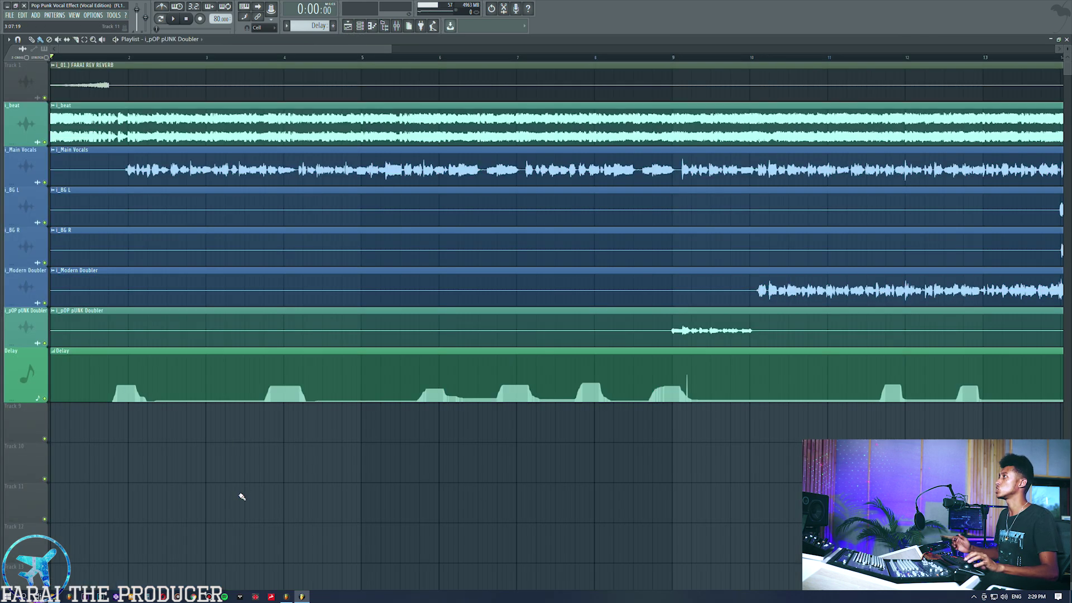
{"action": "left_click", "coordinate": [396, 26]}
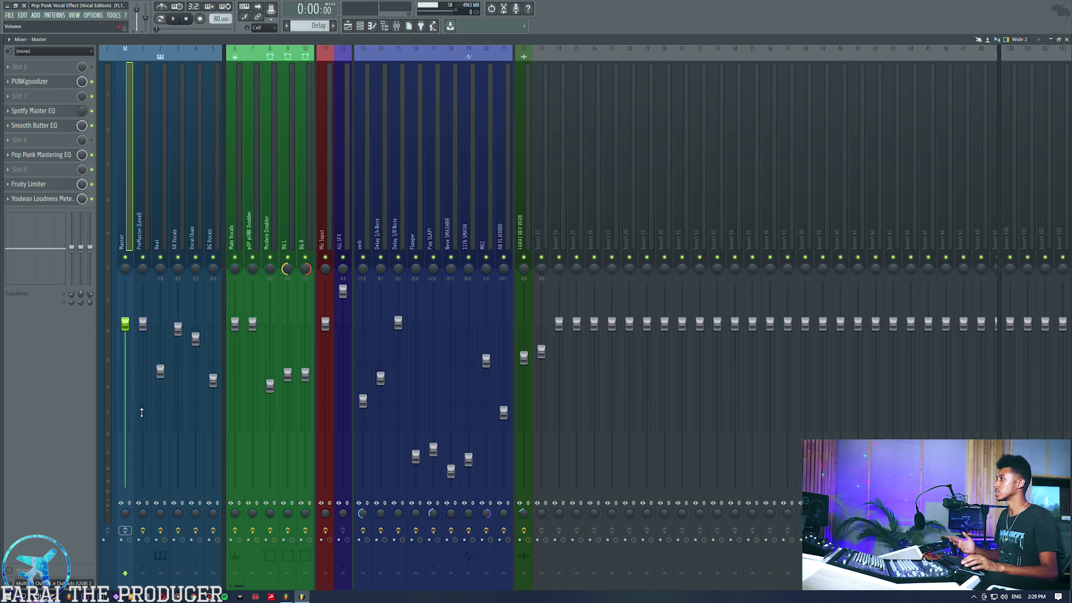
Step: Play the song from the start to hear the full mix while watching the mixer levels
{"action": "key", "text": "space"}
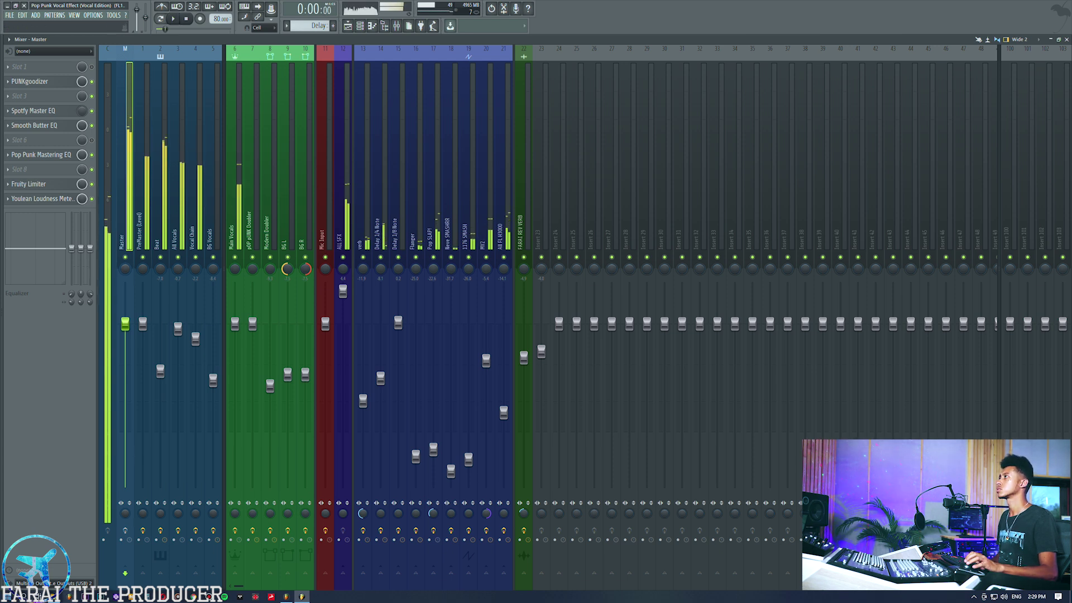
{"action": "key", "text": "space"}
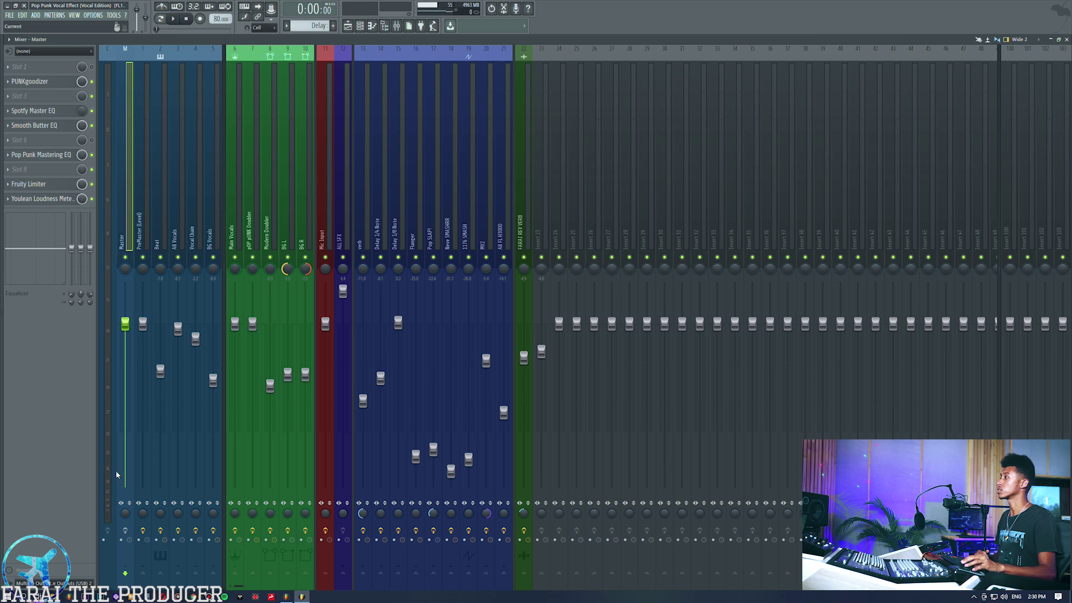
{"action": "key", "text": "space"}
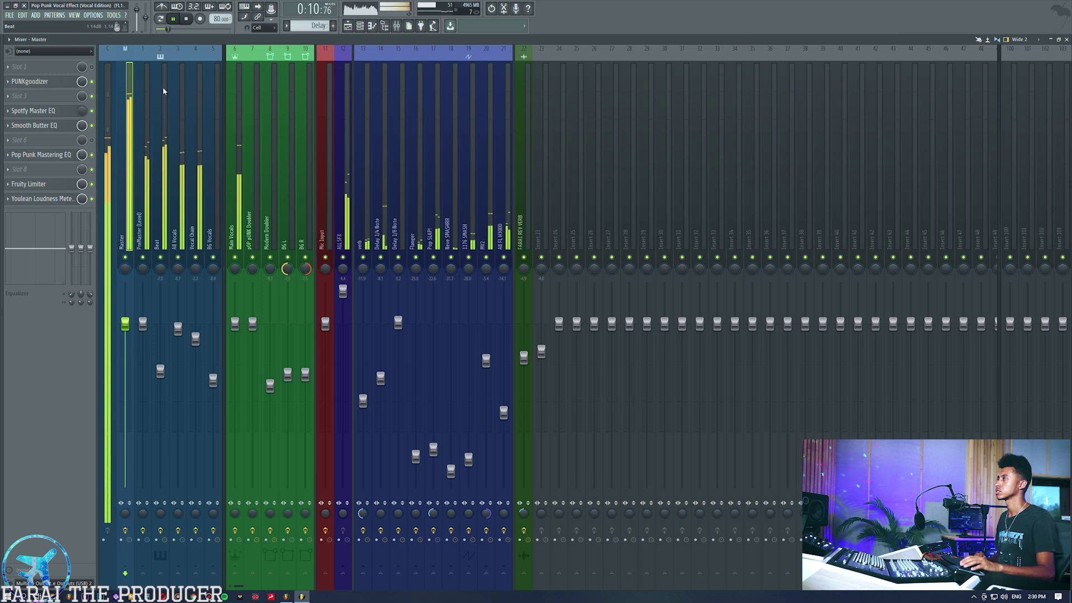
Step: Open the Master's PUNKgoodizer, Smooth Butter EQ, Pop Punk Mastering EQ, Fruity Limiter and Youlean Loudness Meter for inspection
{"action": "left_click", "coordinate": [39, 81]}
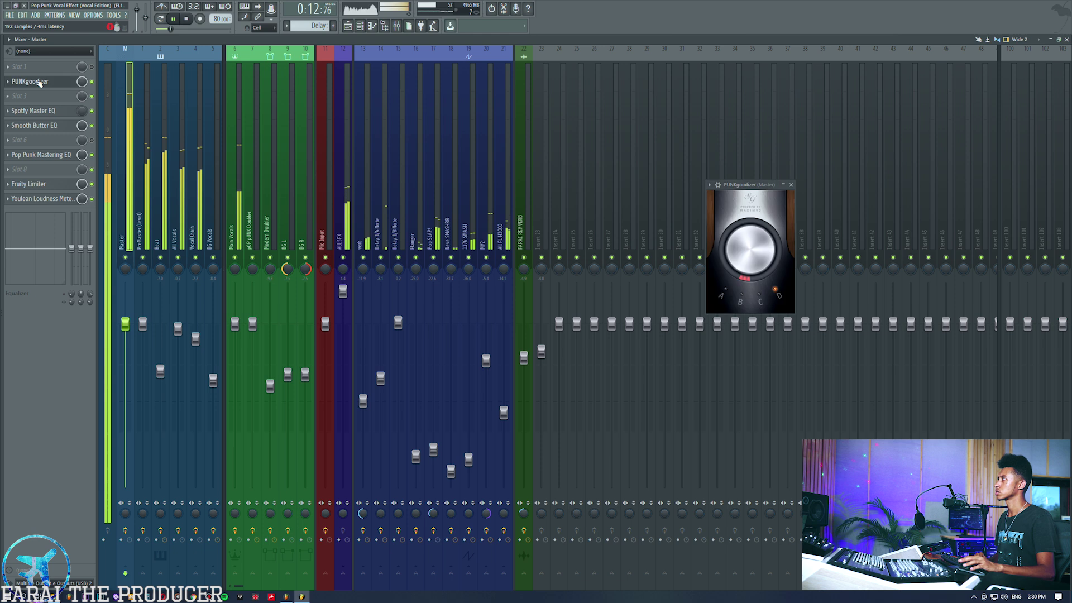
{"action": "left_click", "coordinate": [34, 127]}
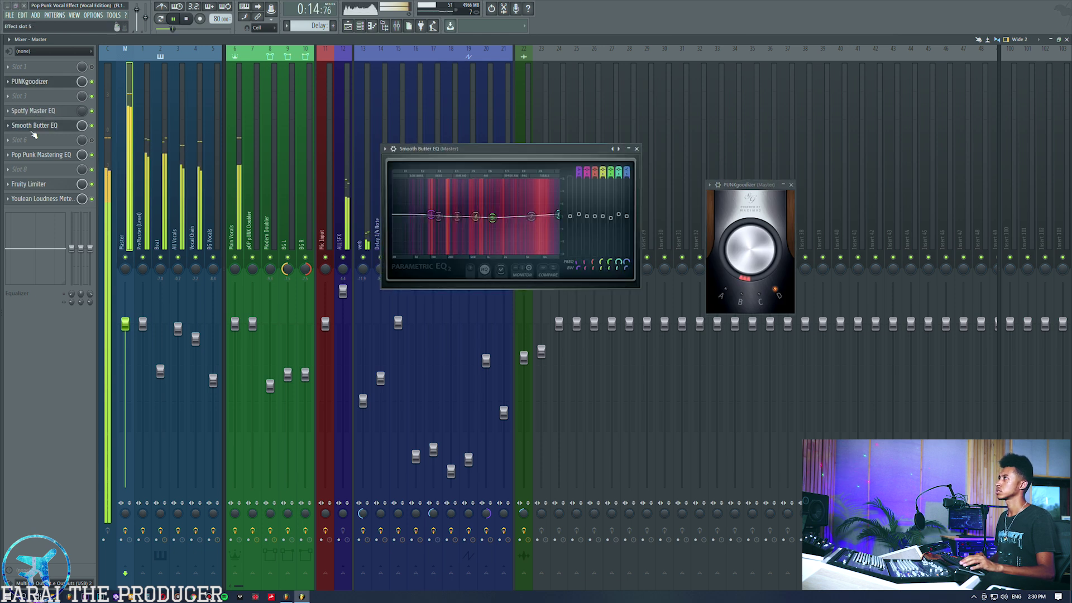
{"action": "left_click", "coordinate": [39, 157]}
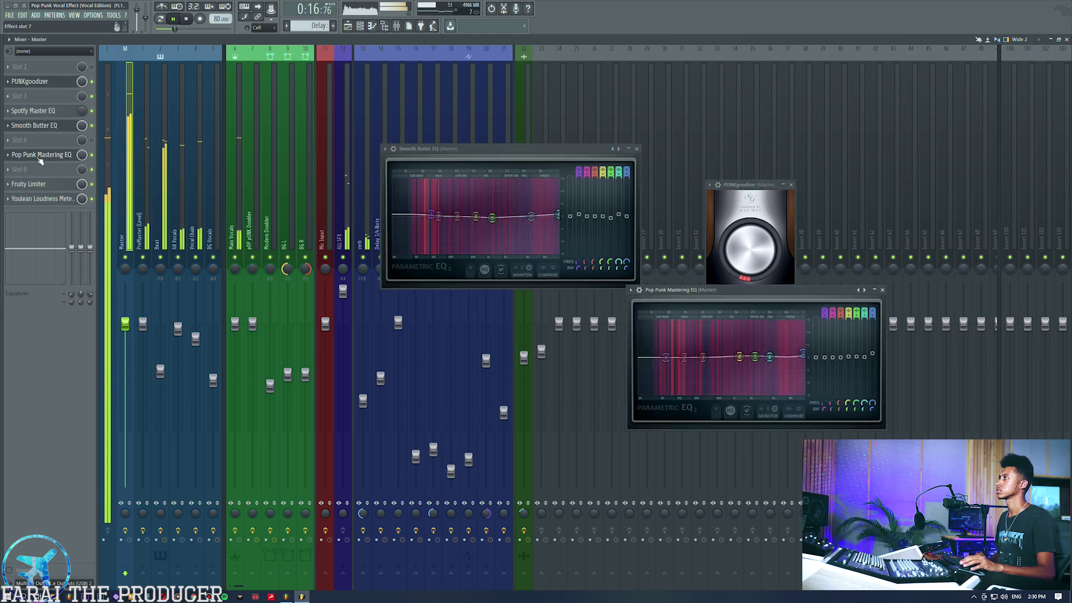
{"action": "left_click", "coordinate": [39, 156]}
{"action": "left_click", "coordinate": [30, 184]}
{"action": "left_click", "coordinate": [39, 199]}
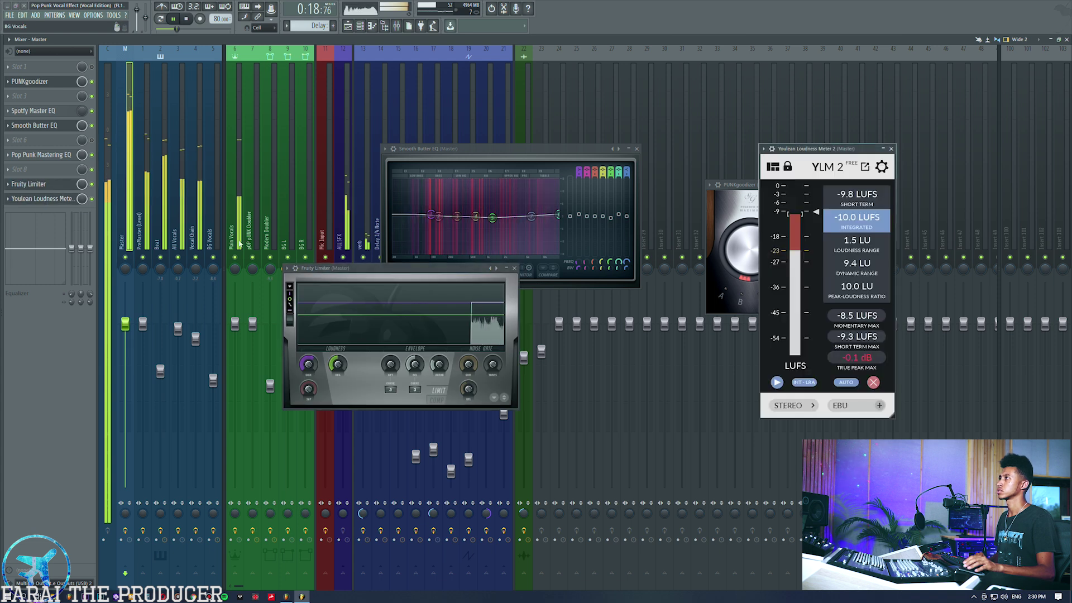
Step: Reset the Youlean Loudness Meter, measure the song's loudness during playback beside the Fruity Limiter, and stop the song
{"action": "left_click_drag", "start_coordinate": [827, 148], "coordinate": [889, 134]}
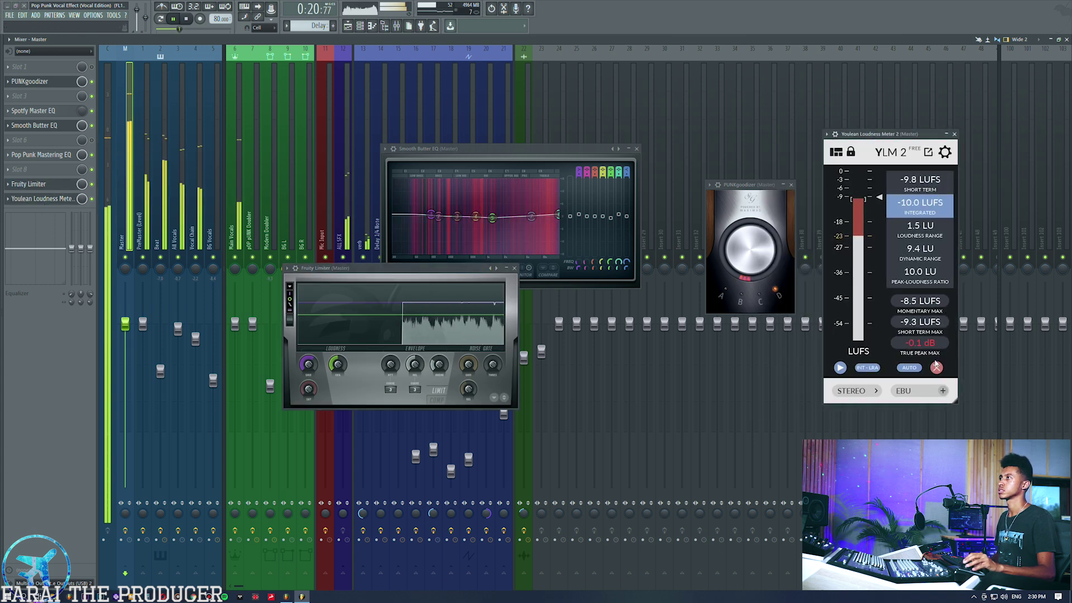
{"action": "left_click", "coordinate": [936, 367]}
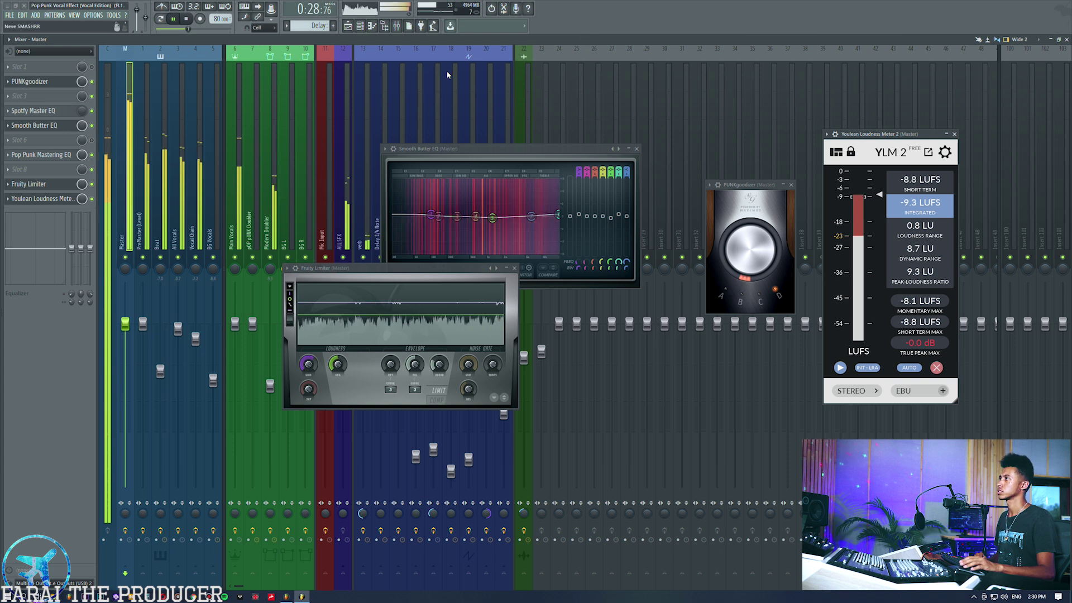
{"action": "left_click_drag", "start_coordinate": [391, 268], "coordinate": [483, 317]}
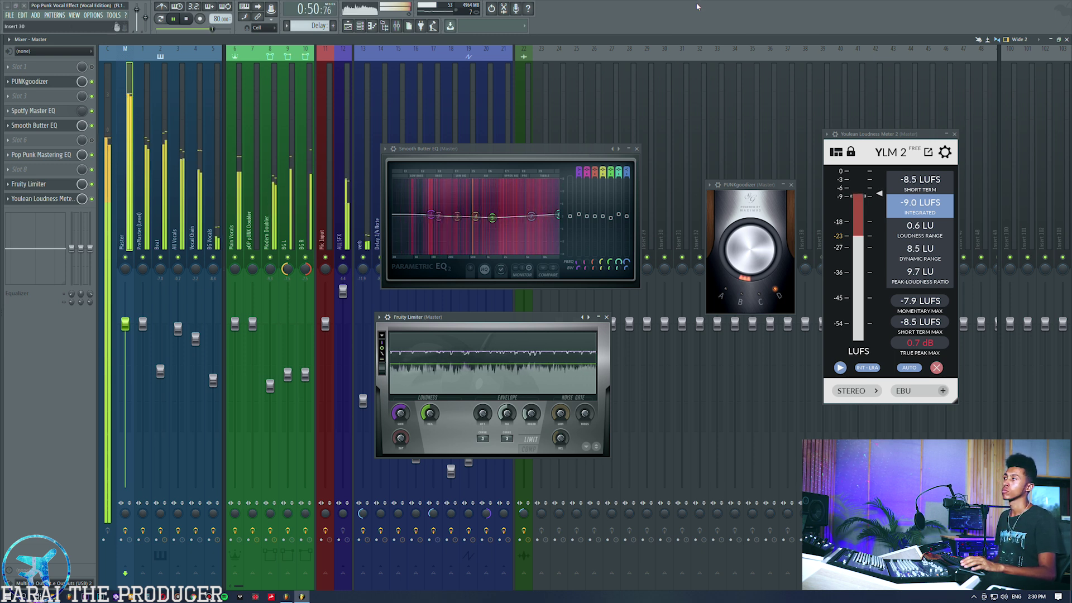
{"action": "key", "text": "space"}
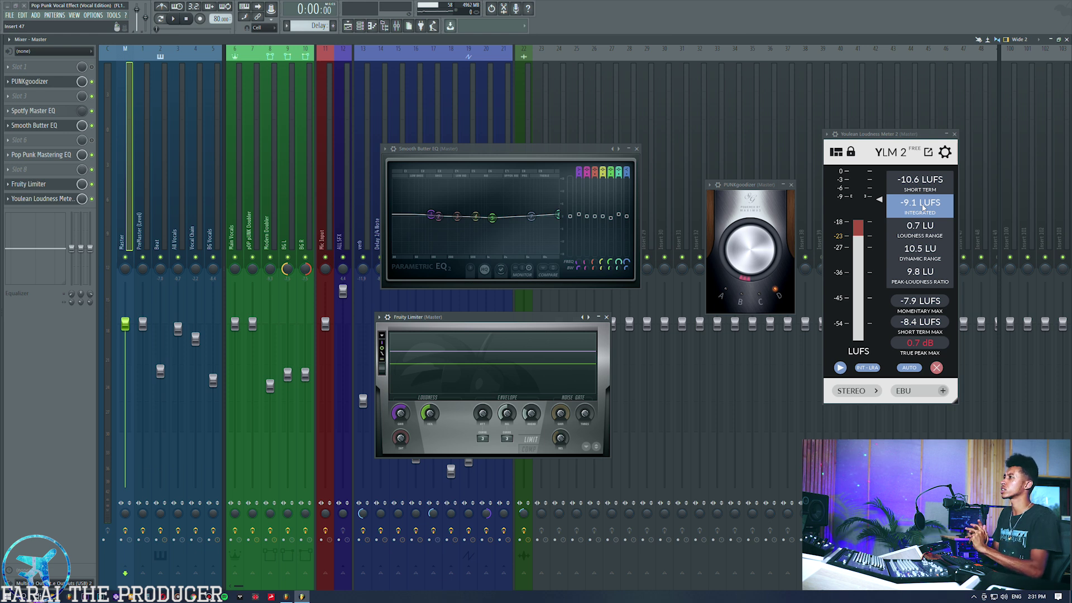
Step: Close the Fruity Limiter, Smooth Butter EQ and PUNKgoodizer windows, keeping only the loudness meter open
{"action": "left_click_drag", "start_coordinate": [533, 324], "coordinate": [571, 322]}
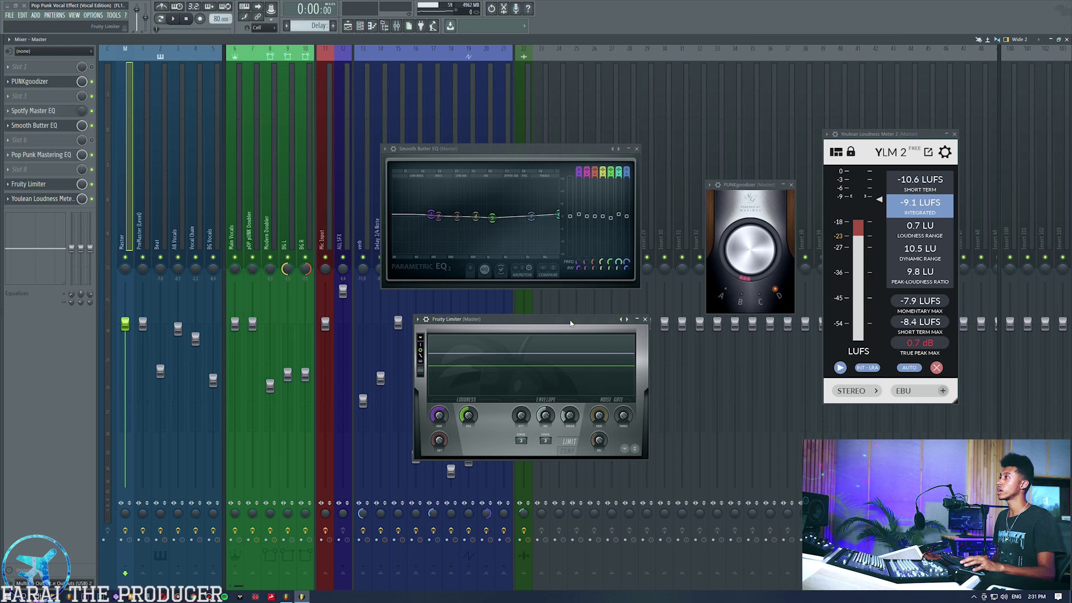
{"action": "left_click", "coordinate": [645, 319]}
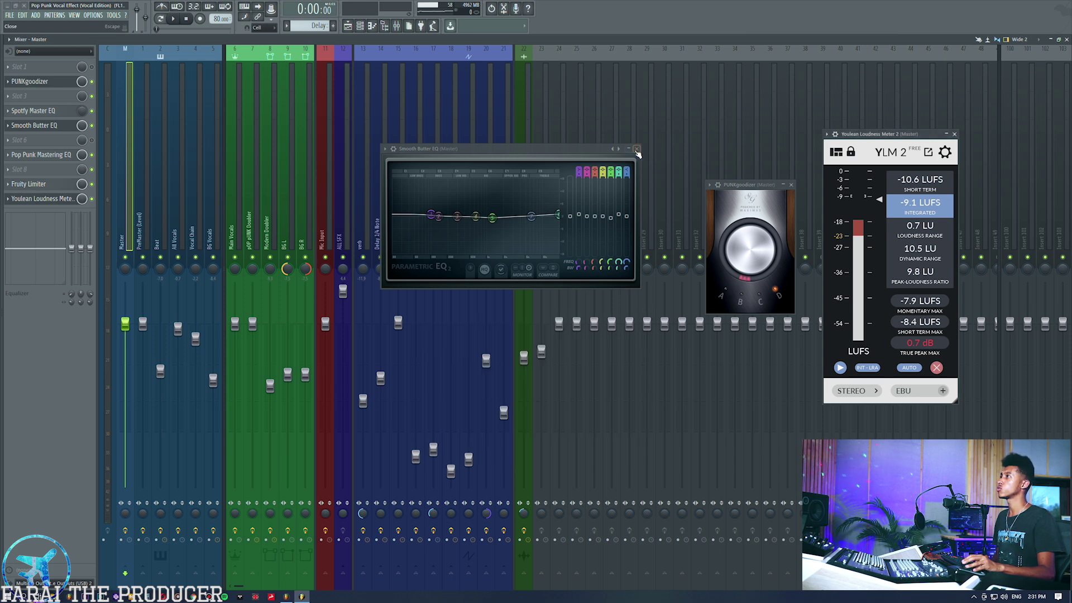
{"action": "left_click", "coordinate": [636, 149]}
{"action": "left_click_drag", "start_coordinate": [737, 185], "coordinate": [441, 136]}
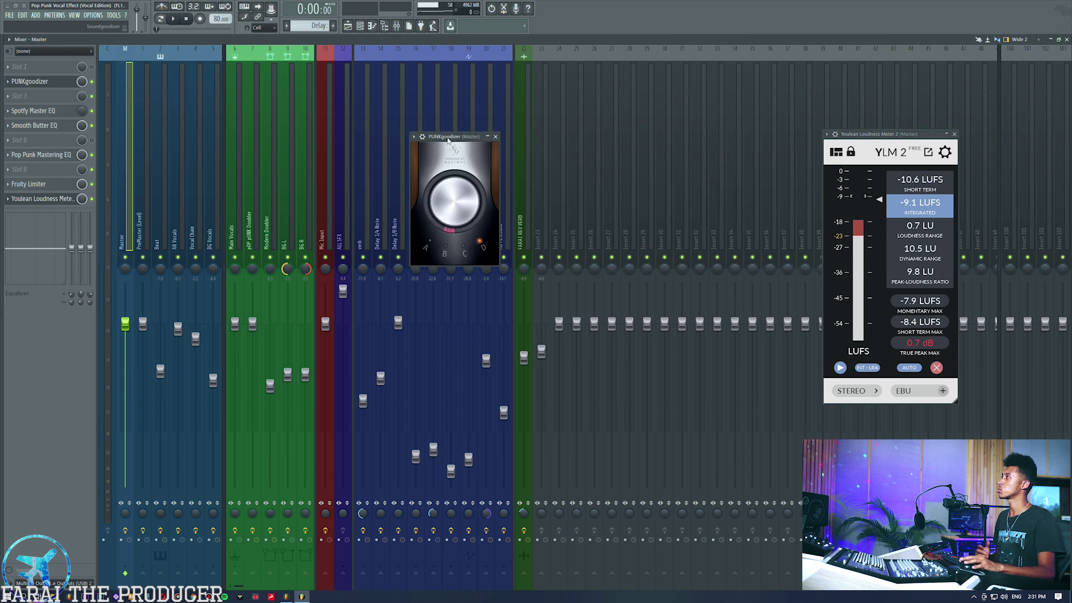
{"action": "left_click", "coordinate": [495, 138]}
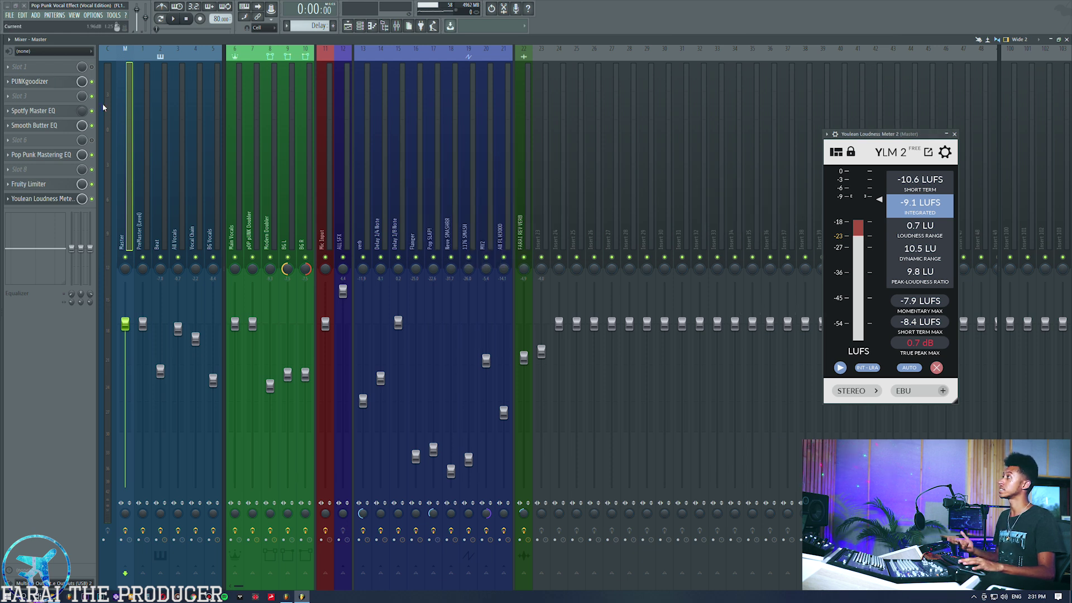
Step: Reopen PUNKgoodizer on the Master and examine its amount knob and A to D modes
{"action": "left_click", "coordinate": [29, 81]}
{"action": "left_click_drag", "start_coordinate": [450, 137], "coordinate": [443, 125]}
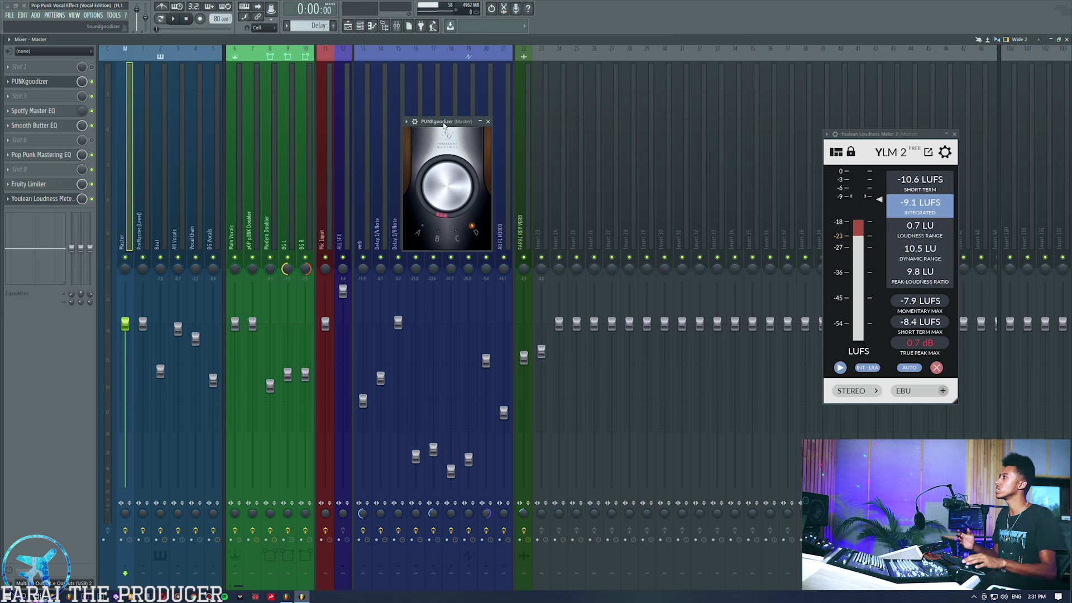
{"action": "left_click", "coordinate": [47, 127]}
{"action": "left_click", "coordinate": [47, 126]}
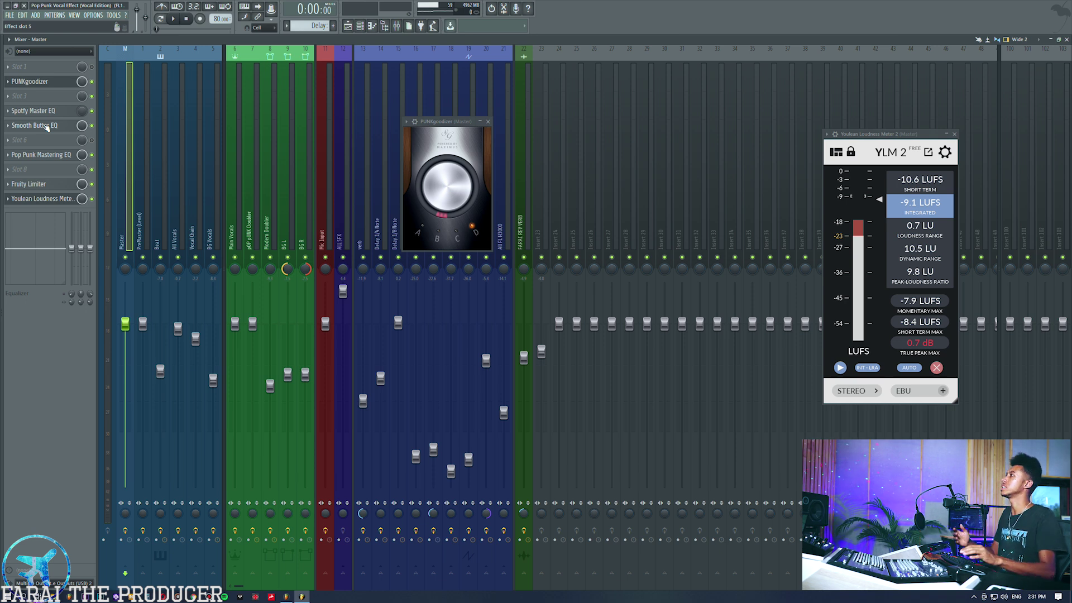
{"action": "left_click_drag", "start_coordinate": [447, 124], "coordinate": [453, 113]}
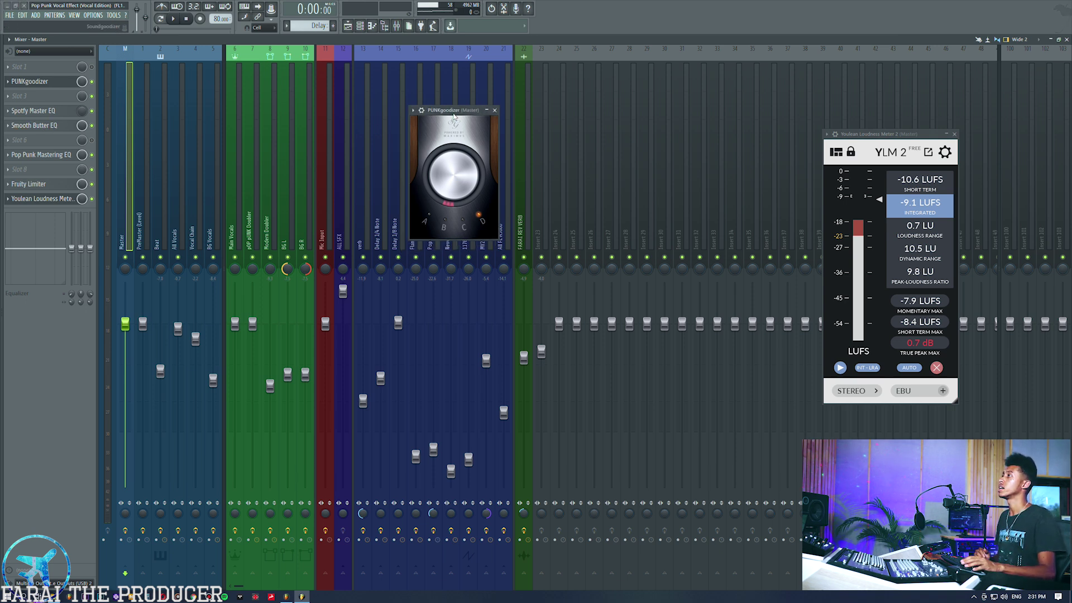
{"action": "left_click", "coordinate": [445, 228]}
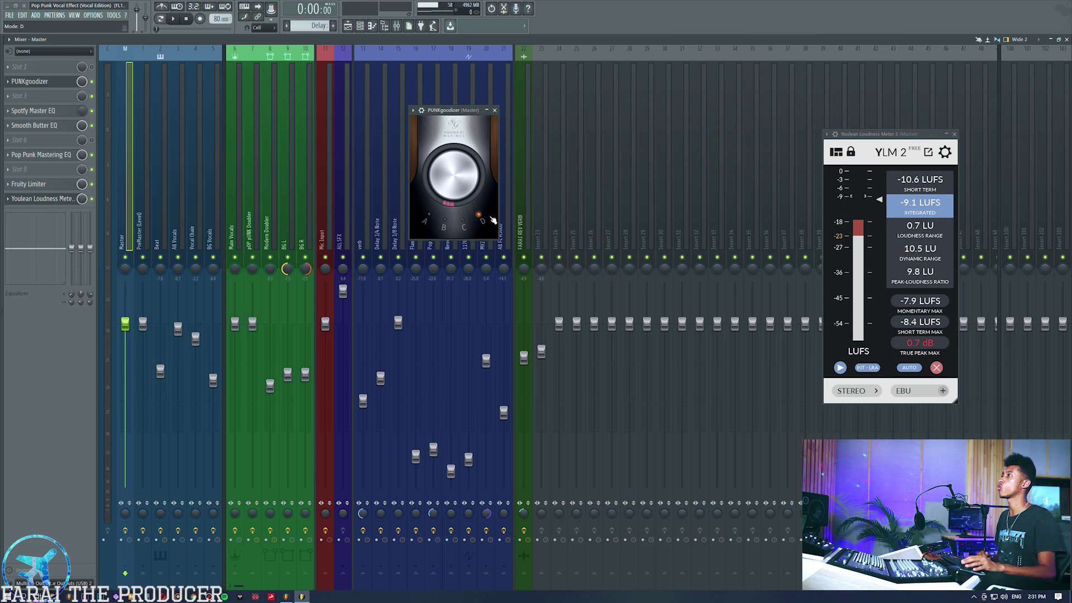
Step: Insert Maximus in the empty first effect slot of the Master track
{"action": "left_click", "coordinate": [39, 67]}
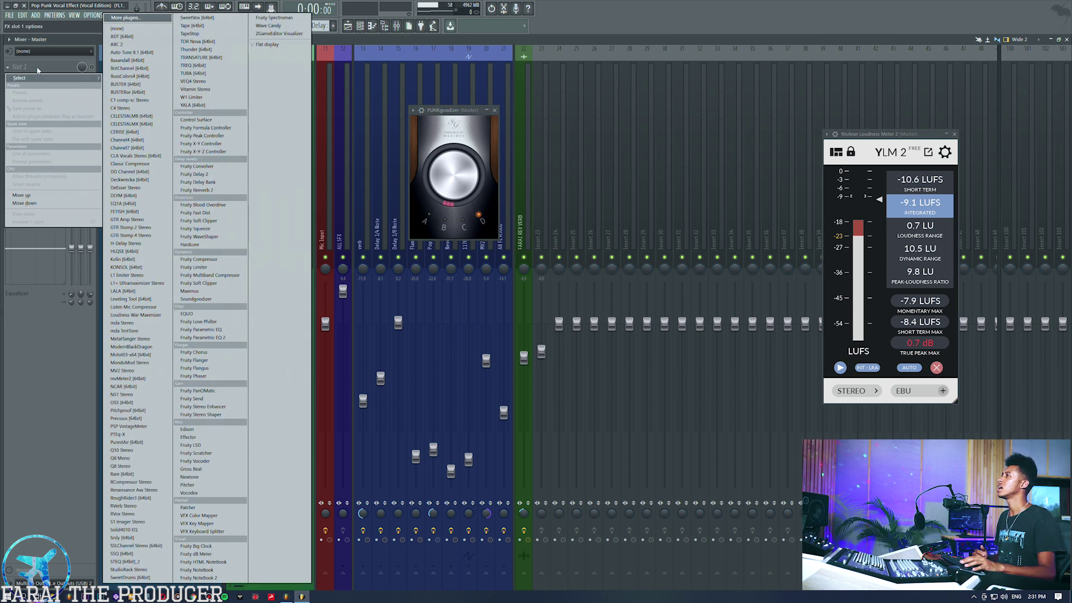
{"action": "key", "text": "m"}
{"action": "key", "text": "m"}
{"action": "key", "text": "m"}
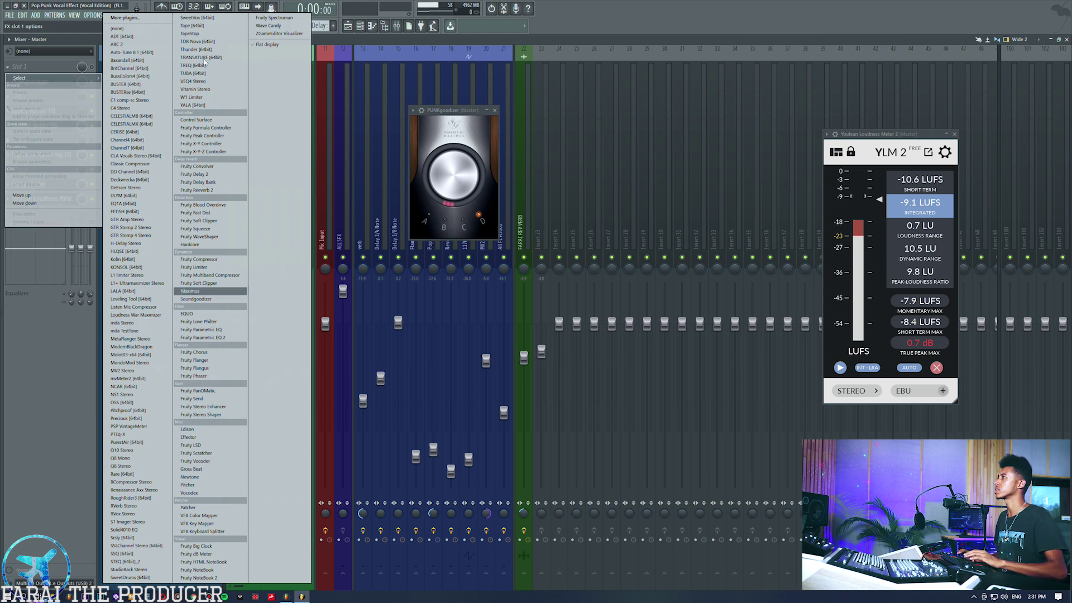
{"action": "key", "text": "Return"}
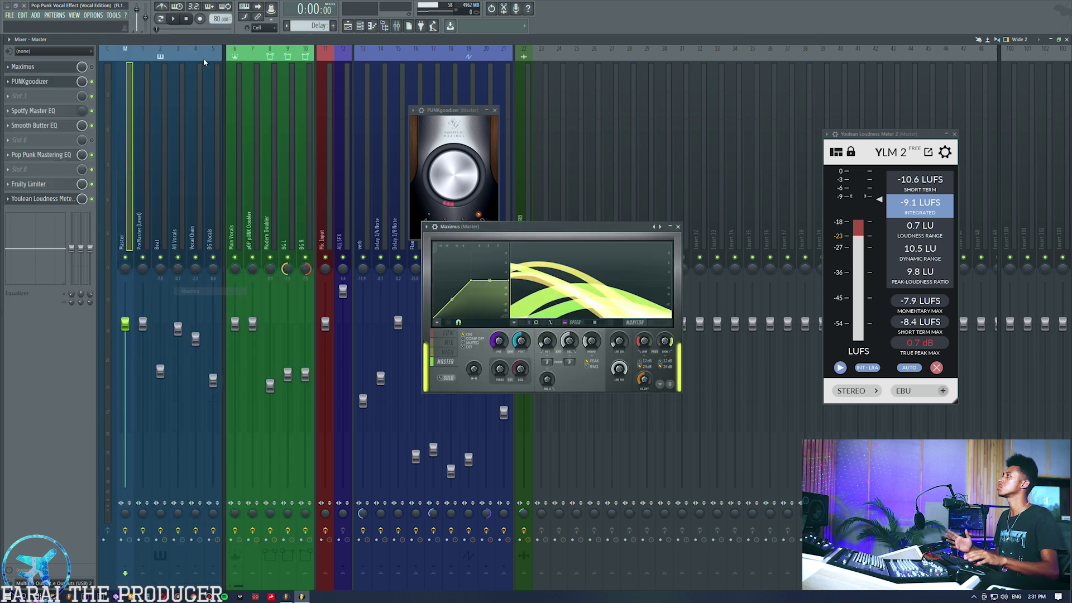
Step: Look through the Soundgoodizer presets in Maximus and show the controls of its low band
{"action": "left_click", "coordinate": [426, 226]}
{"action": "mouse_move", "coordinate": [436, 251]}
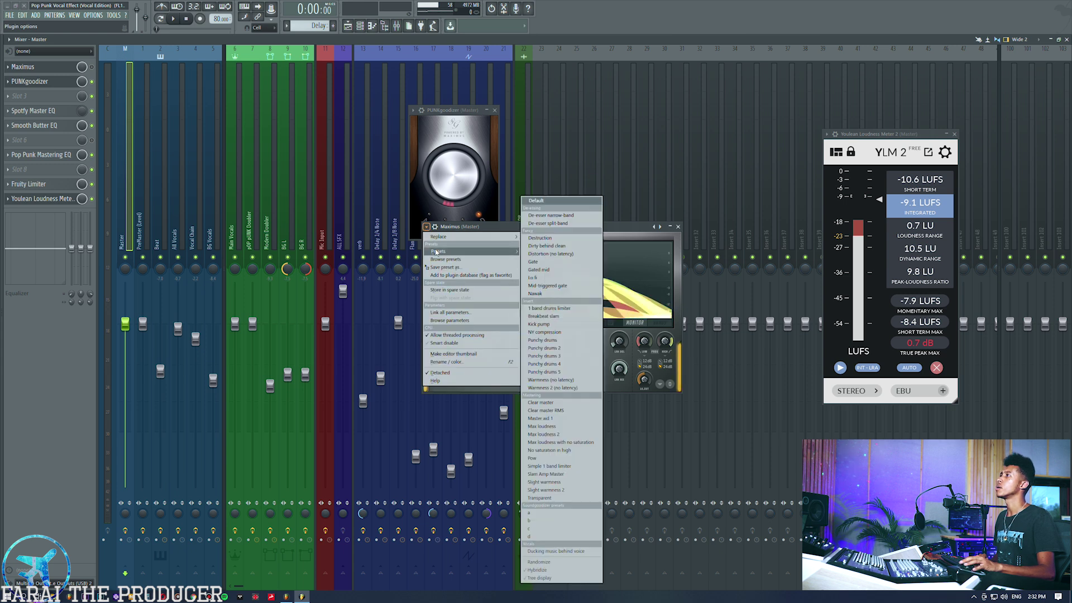
{"action": "left_click", "coordinate": [549, 529]}
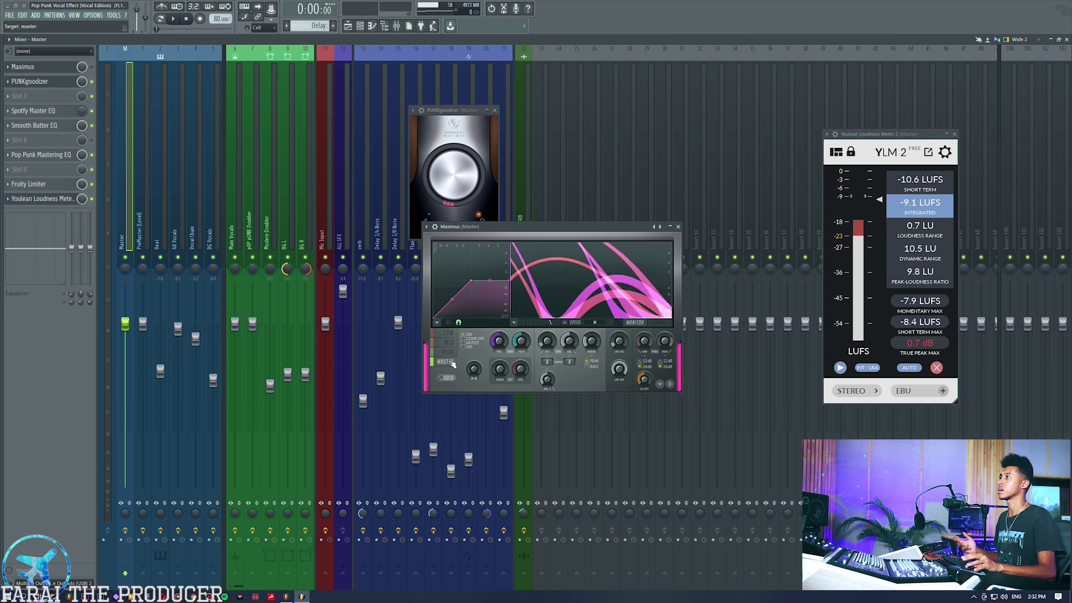
{"action": "left_click", "coordinate": [449, 333]}
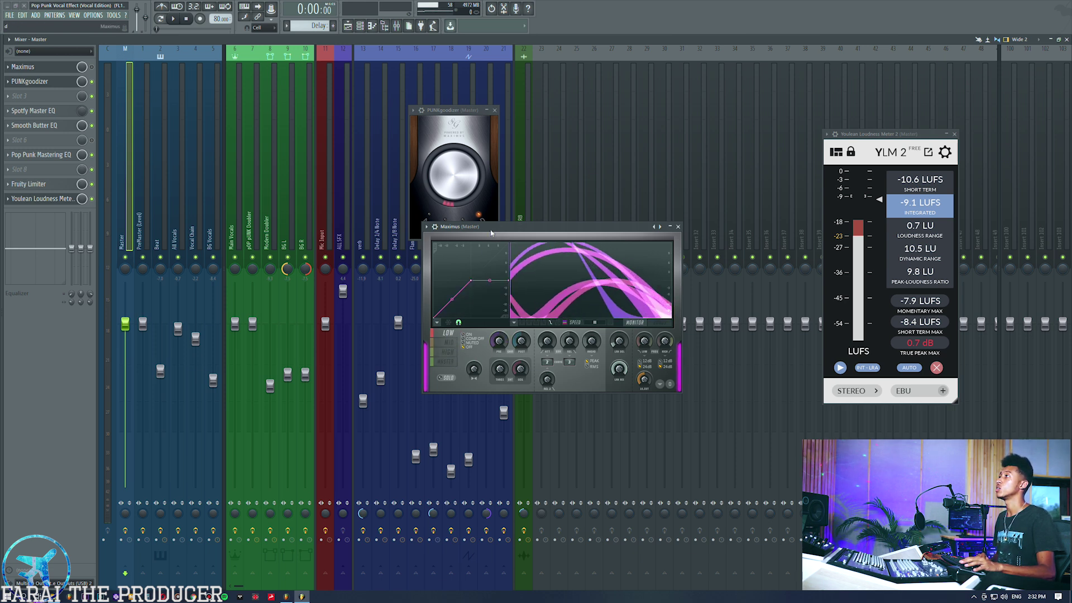
{"action": "left_click_drag", "start_coordinate": [488, 226], "coordinate": [531, 246]}
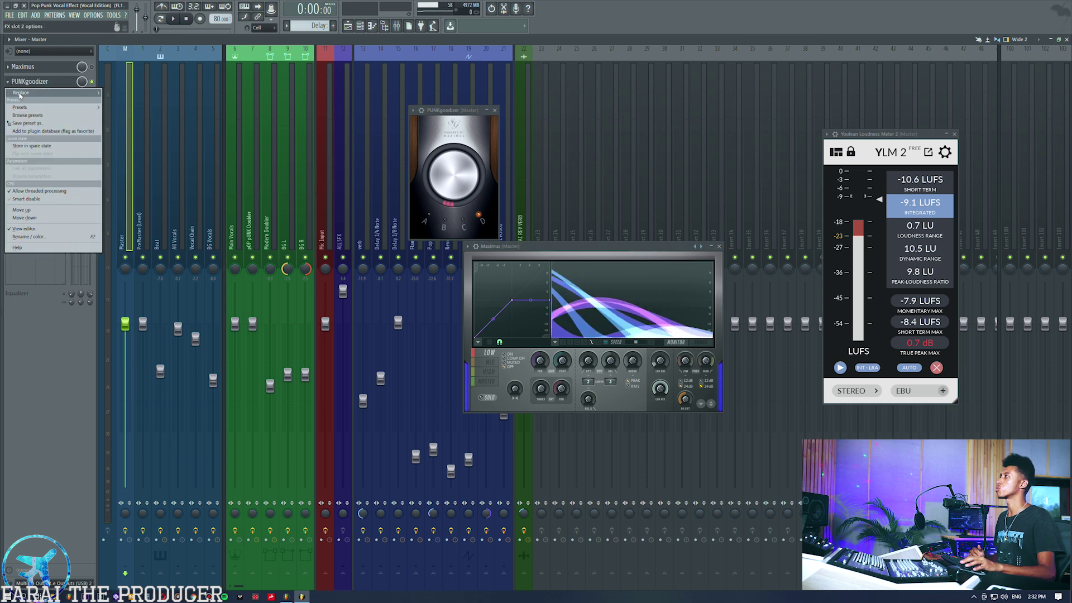
Step: Remove PUNKgoodizer from the Master's second effect slot and insert a new Soundgoodizer there, set to mode D
{"action": "mouse_move", "coordinate": [34, 92]}
{"action": "left_click", "coordinate": [144, 34]}
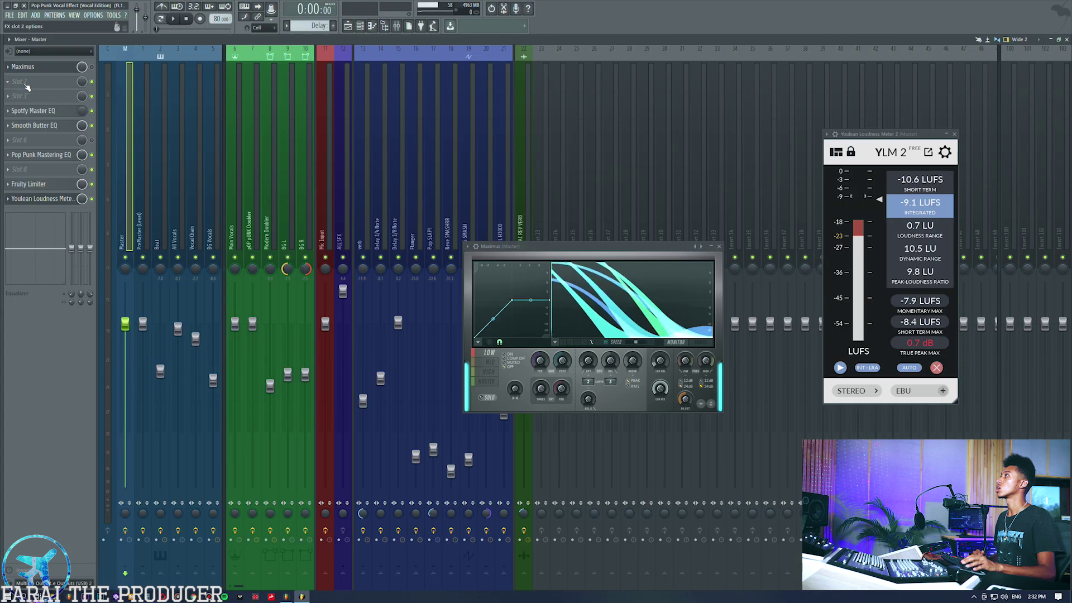
{"action": "left_click", "coordinate": [23, 84]}
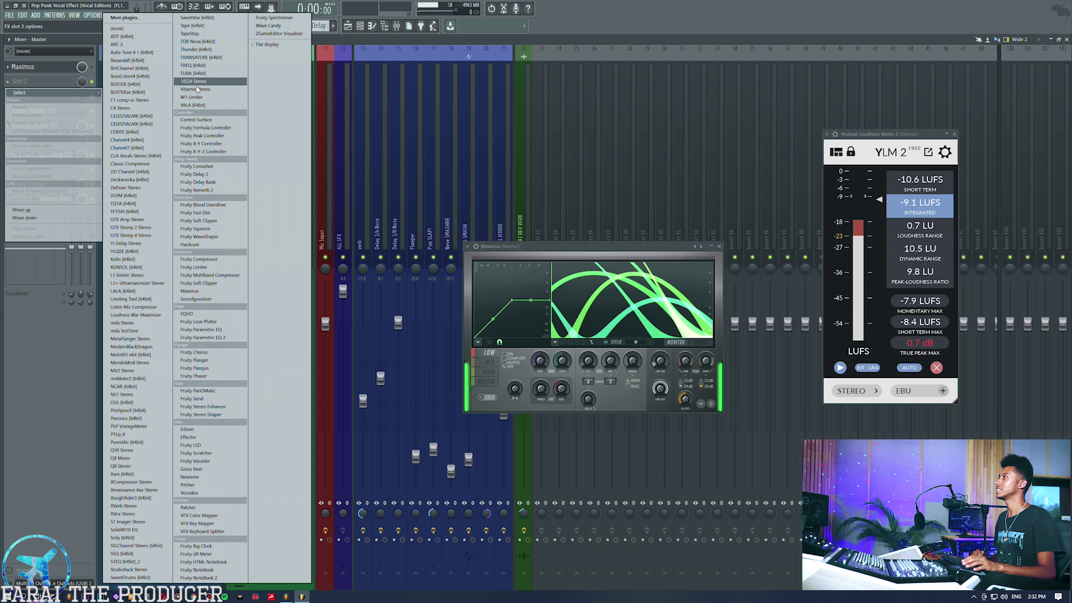
{"action": "key", "text": "Return"}
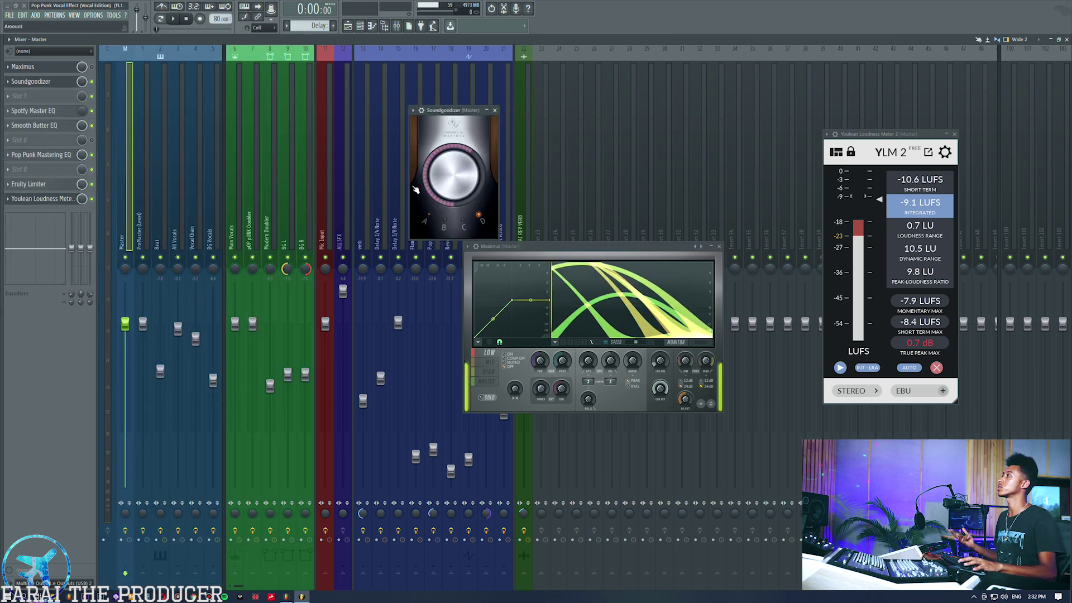
{"action": "left_click", "coordinate": [483, 221]}
Step: Replay the song from the start to hear the new Soundgoodizer on the Master and watch the loudness meter
{"action": "key", "text": "space"}
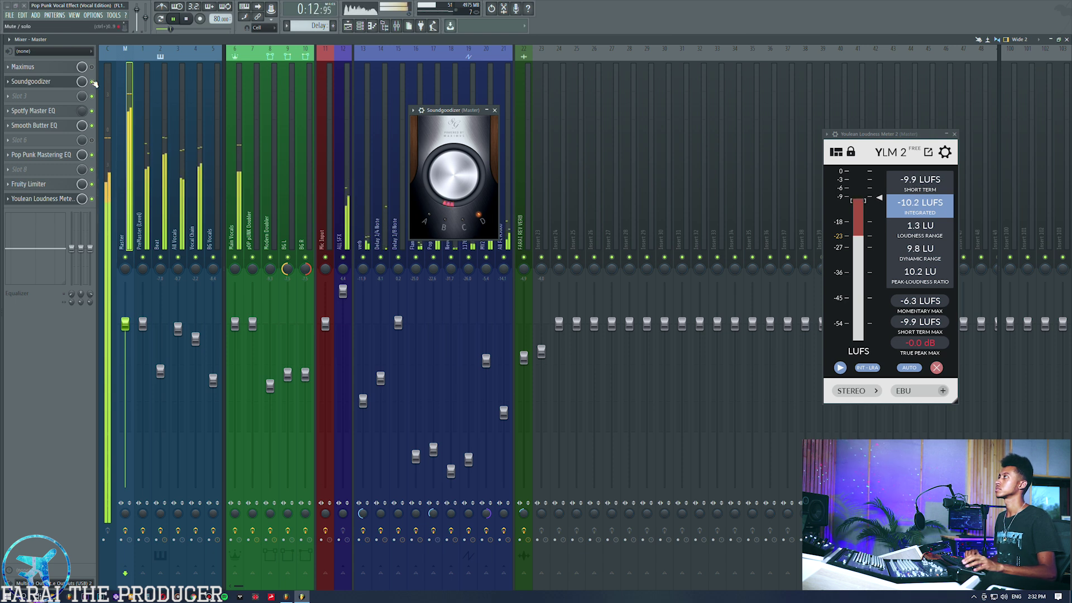
{"action": "key", "text": "space"}
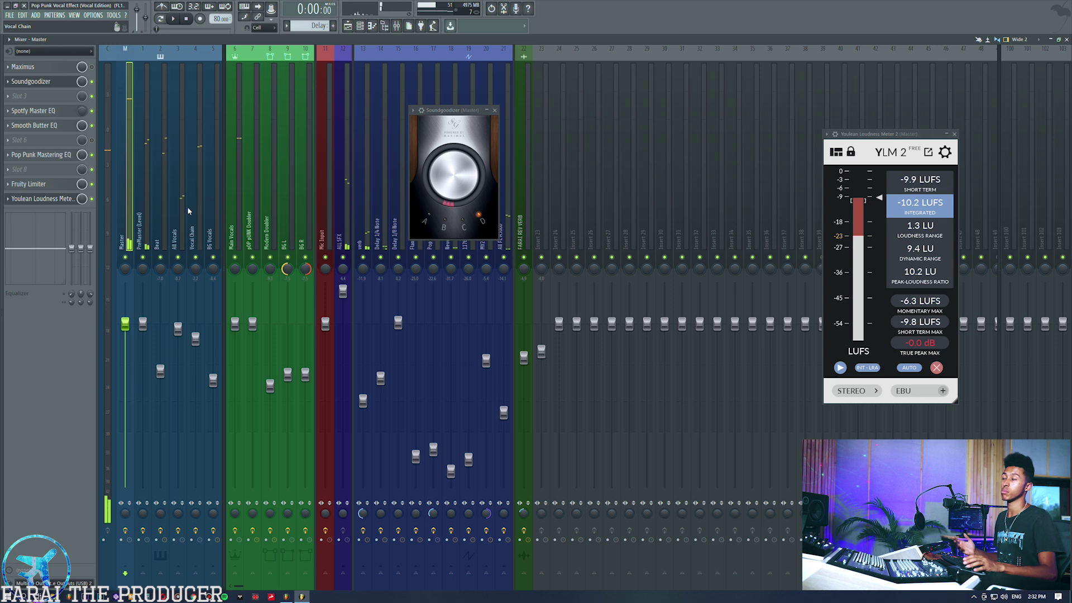
{"action": "key", "text": "space"}
{"action": "left_click_drag", "start_coordinate": [447, 117], "coordinate": [453, 136]}
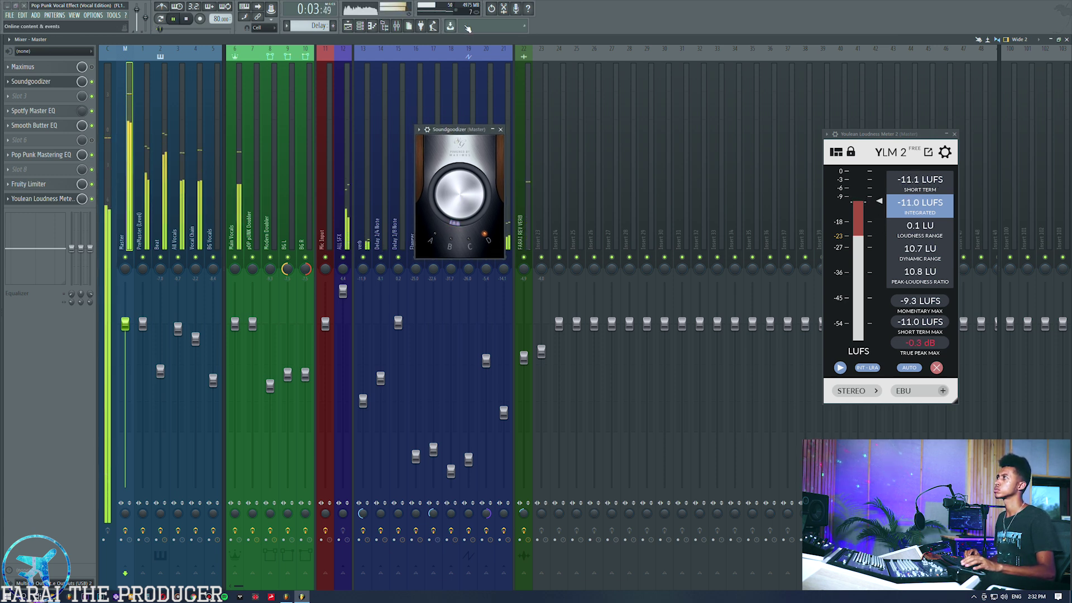
Step: Stop playback and remove Maximus from the first effect slot of the Master track
{"action": "key", "text": "space"}
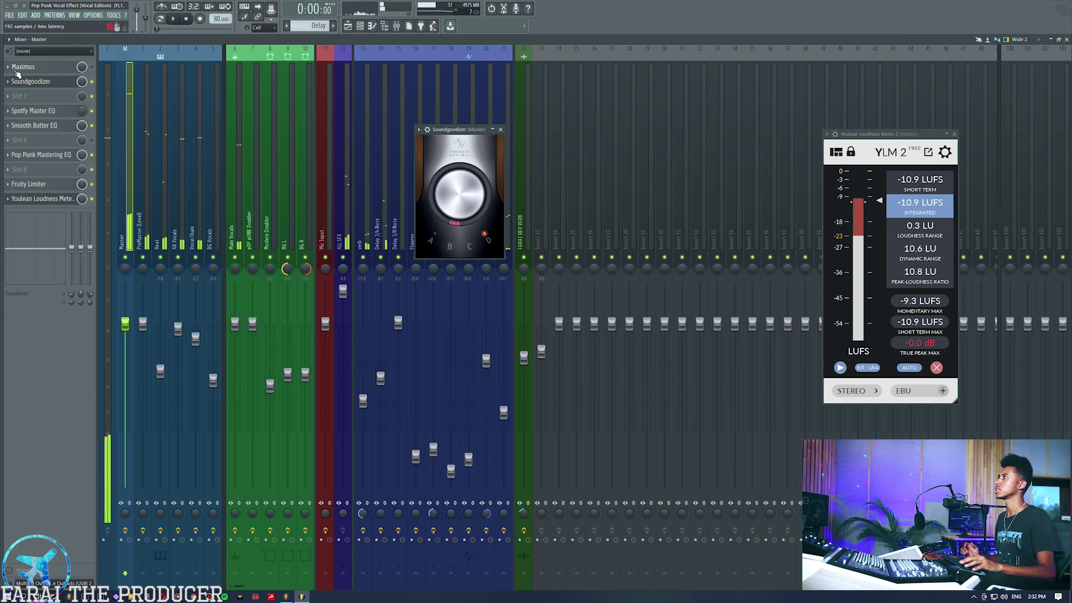
{"action": "left_click", "coordinate": [8, 67]}
{"action": "mouse_move", "coordinate": [33, 77]}
{"action": "left_click", "coordinate": [121, 31]}
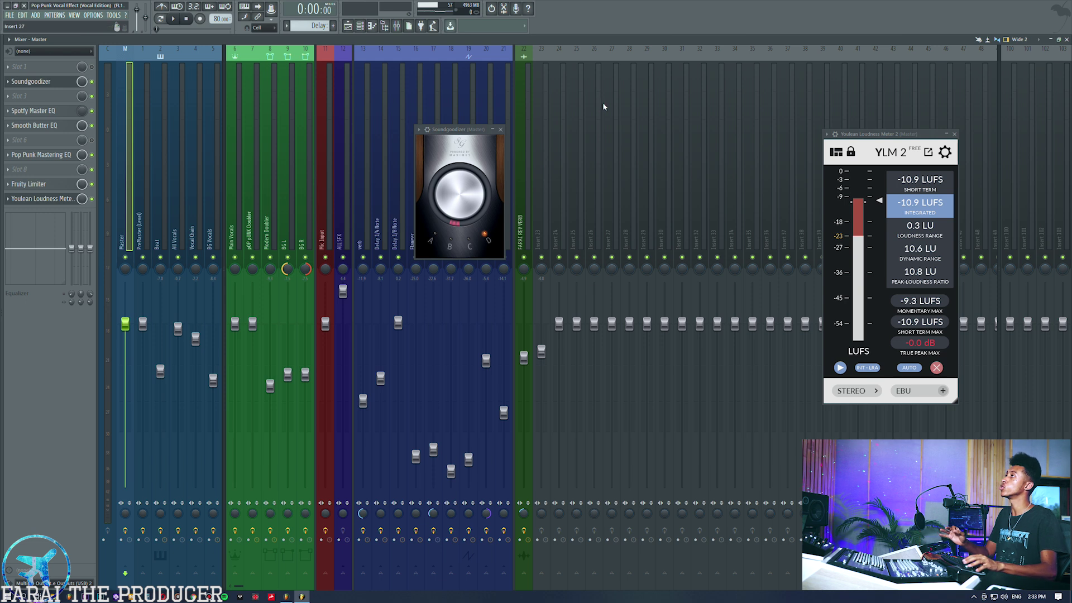
Step: Close the Soundgoodizer and bring up the Smooth Butter EQ of the Master to examine its curve
{"action": "left_click_drag", "start_coordinate": [449, 132], "coordinate": [457, 135]}
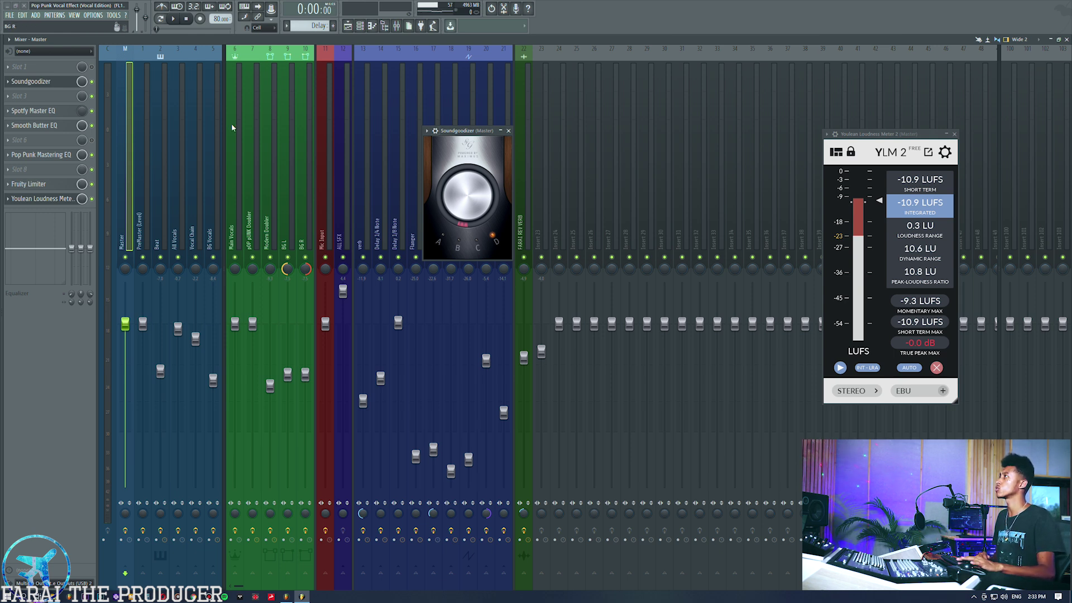
{"action": "left_click", "coordinate": [58, 82]}
{"action": "left_click", "coordinate": [54, 126]}
{"action": "left_click_drag", "start_coordinate": [425, 150], "coordinate": [377, 93]}
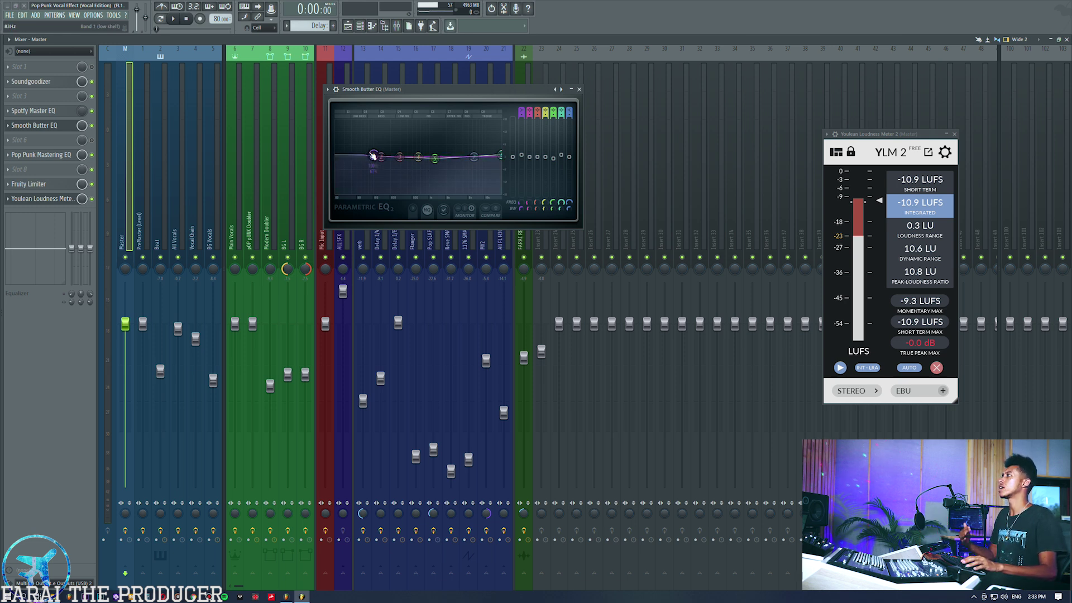
Step: Solo the i_beat playlist track, play it from bar 3 while checking the mixer levels, and restore the other tracks
{"action": "left_click", "coordinate": [347, 26]}
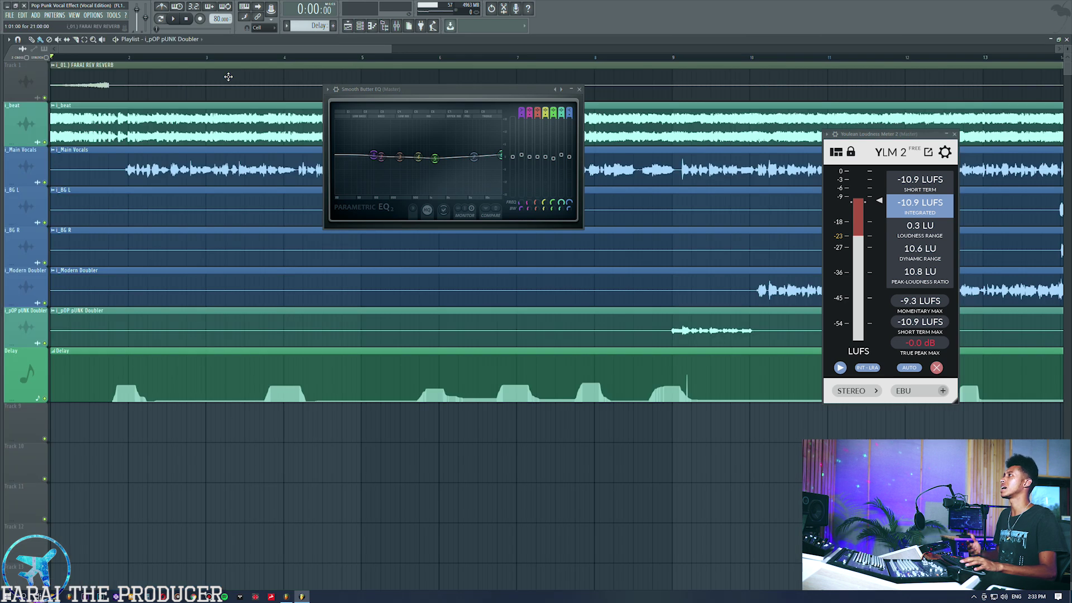
{"action": "scroll", "coordinate": [220, 64], "scroll_direction": "down", "scroll_amount": 4}
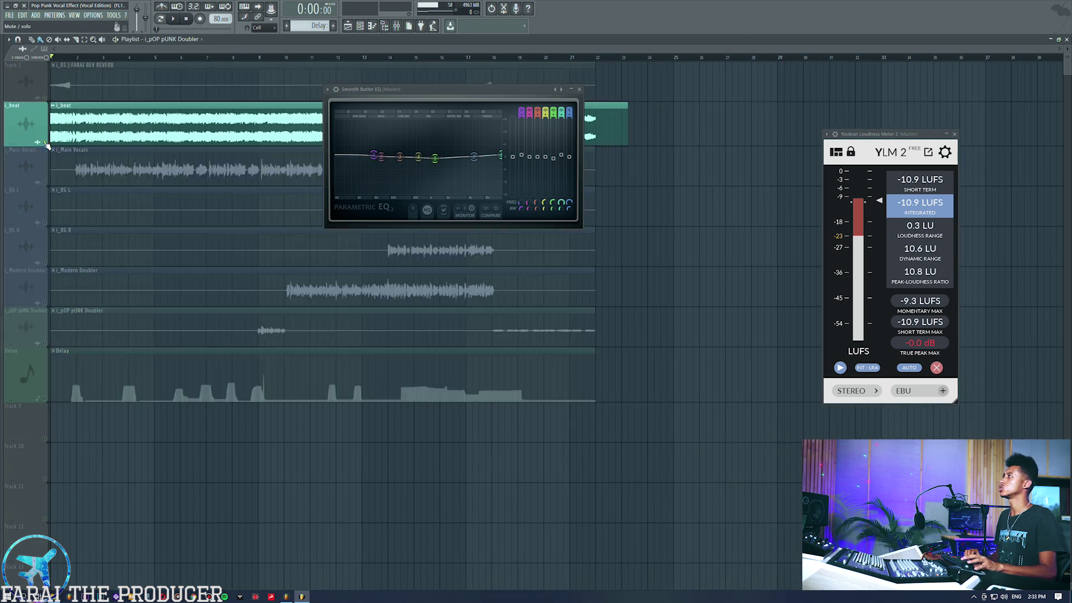
{"action": "left_click", "coordinate": [103, 58]}
{"action": "key", "text": "space"}
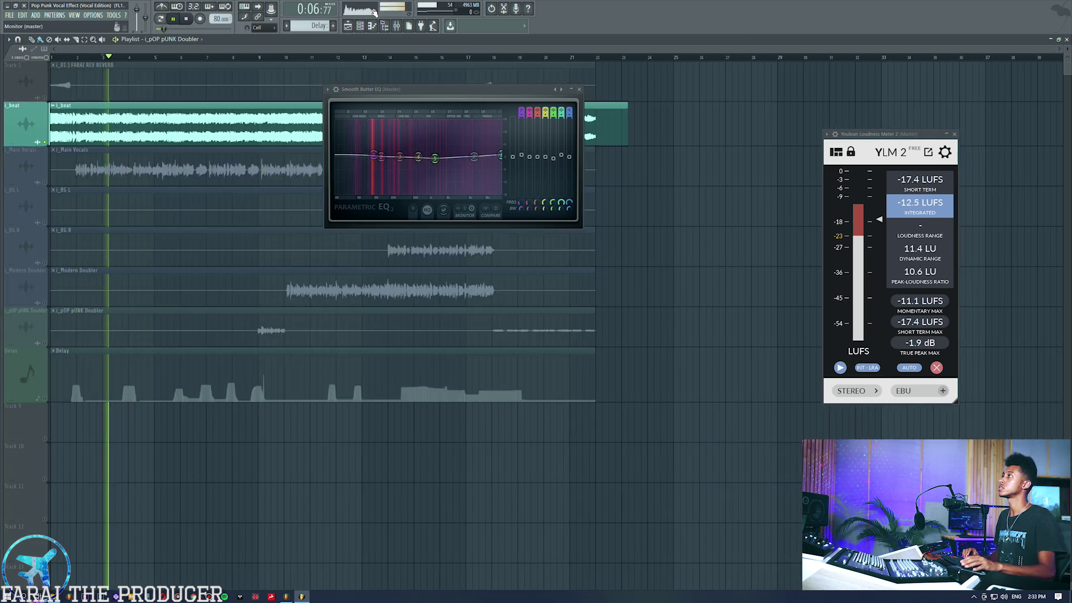
{"action": "left_click", "coordinate": [397, 26]}
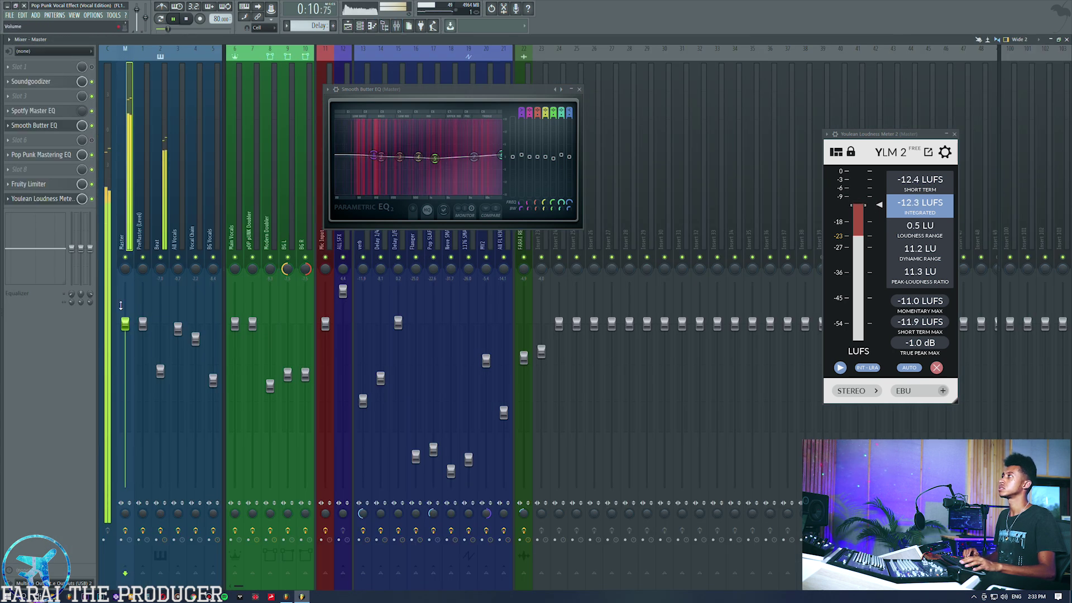
{"action": "key", "text": "space"}
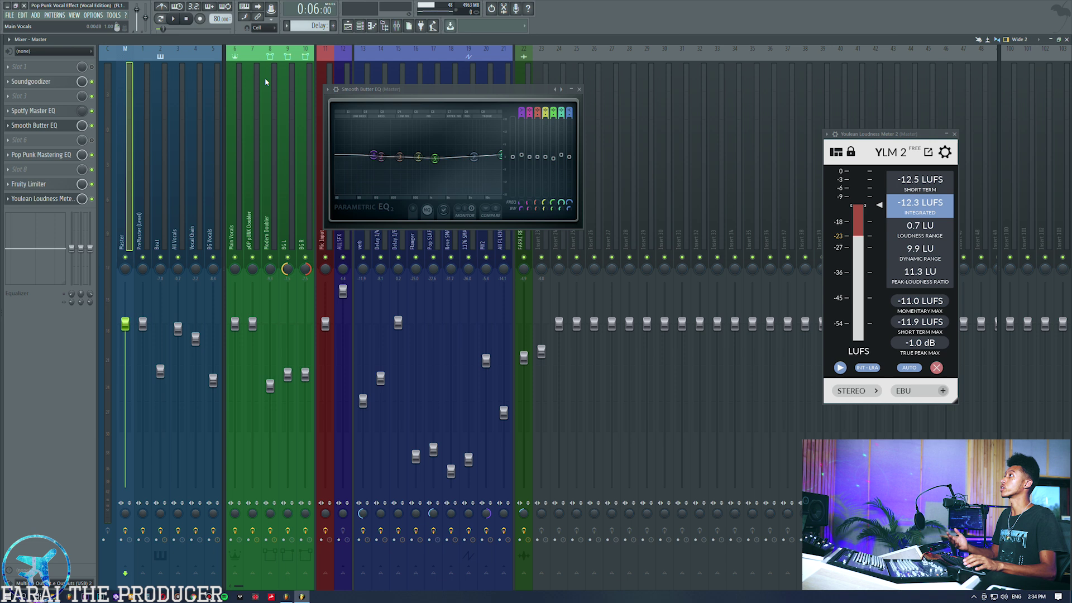
{"action": "left_click", "coordinate": [347, 26]}
{"action": "right_click", "coordinate": [46, 144]}
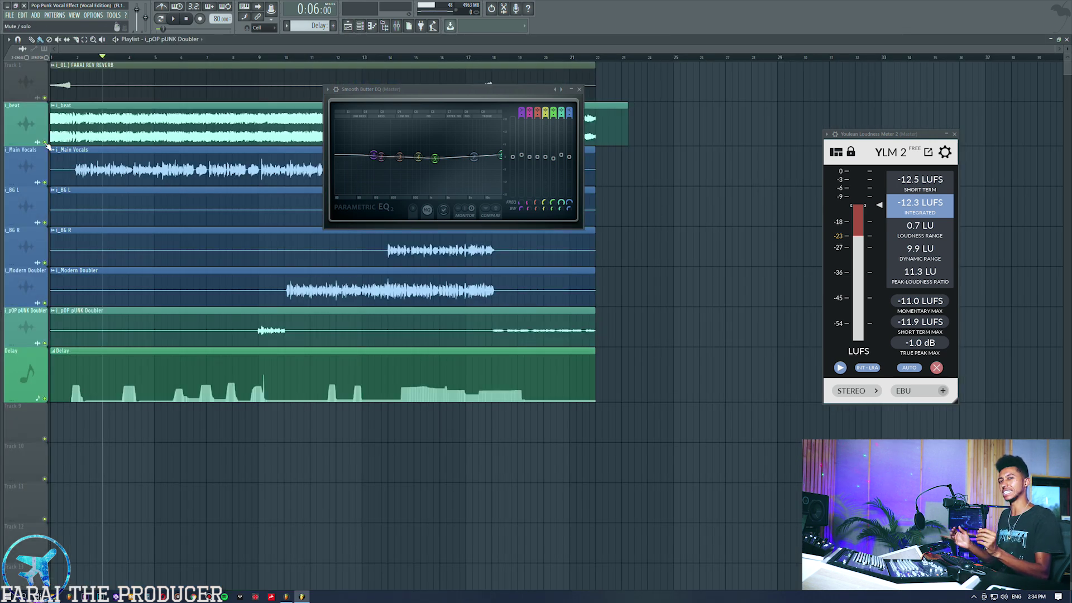
{"action": "left_click", "coordinate": [397, 26]}
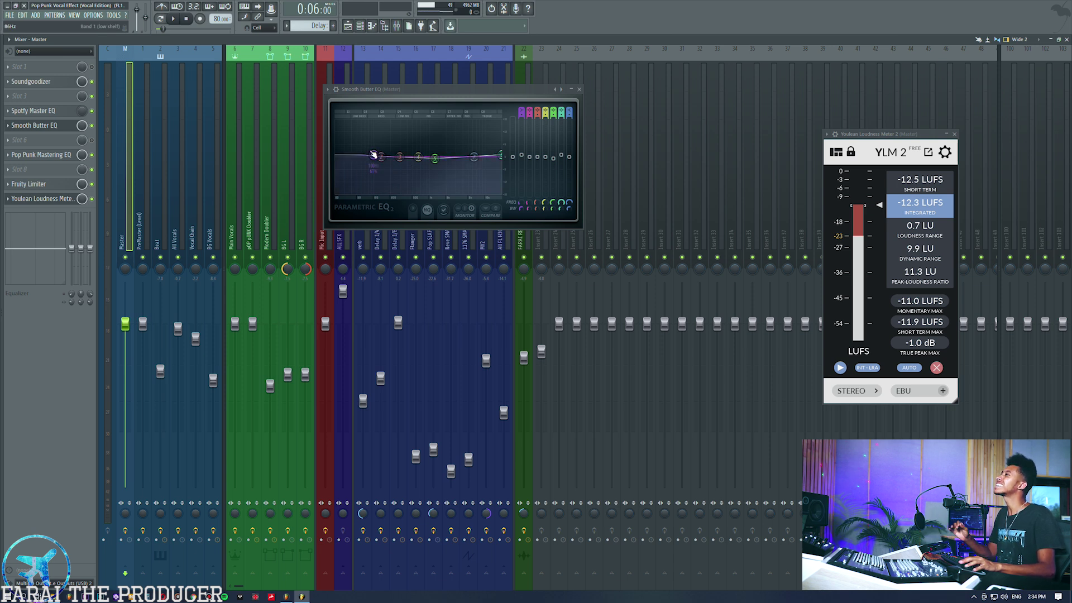
Step: Try raising the level of band 6 in the Smooth Butter EQ and undo the change
{"action": "right_click", "coordinate": [523, 157]}
{"action": "left_click", "coordinate": [542, 247]}
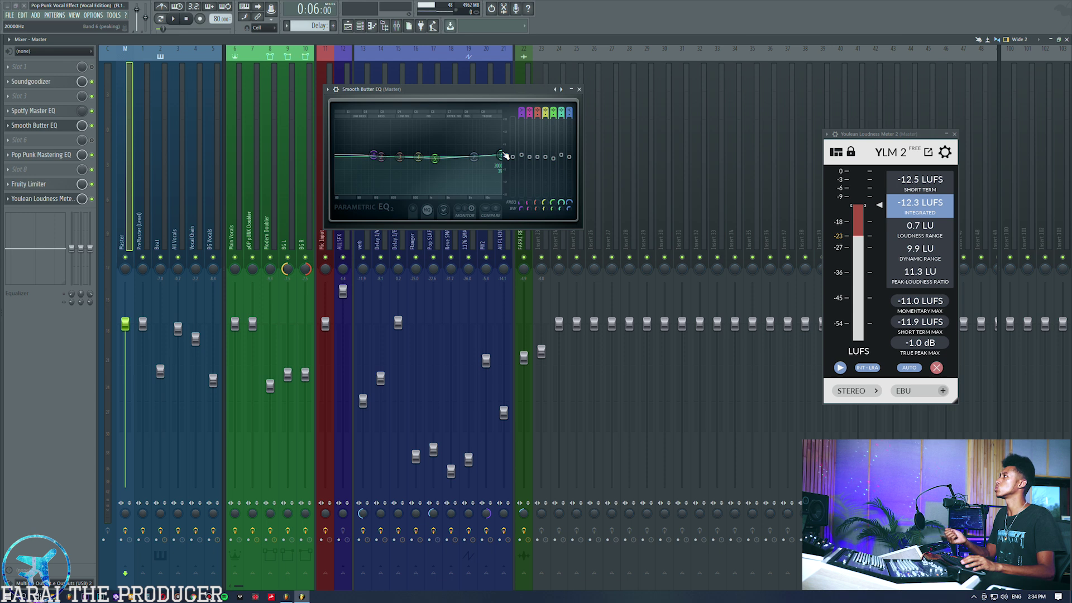
{"action": "left_click_drag", "start_coordinate": [563, 161], "coordinate": [563, 152]}
{"action": "key", "text": "ctrl+z"}
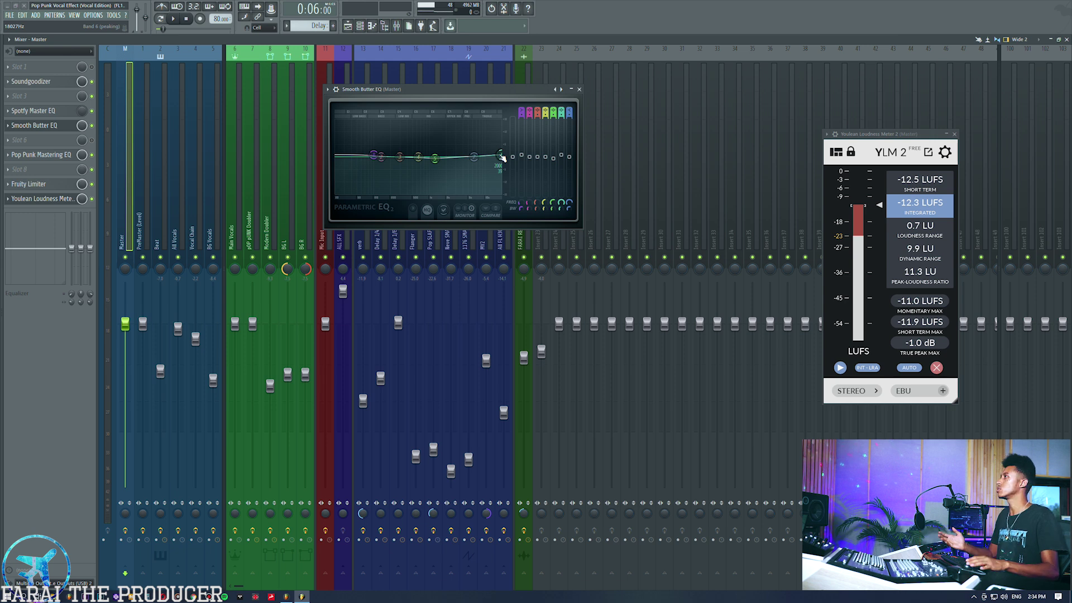
Step: Examine the Pop Punk Mastering EQ on the Master and compare its curve with the Smooth Butter EQ
{"action": "left_click", "coordinate": [29, 128]}
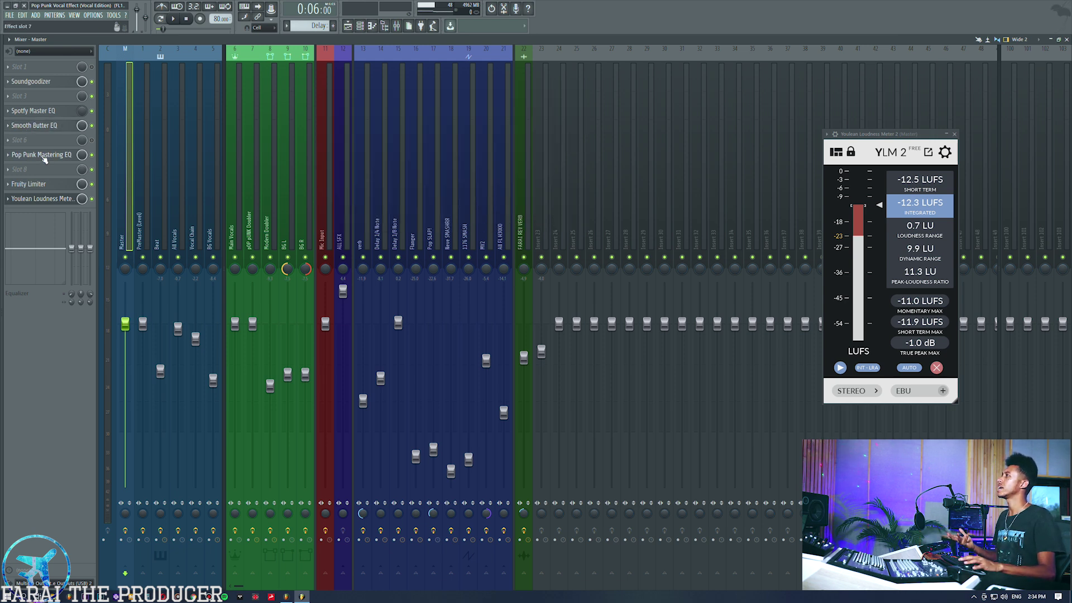
{"action": "left_click", "coordinate": [44, 160]}
{"action": "left_click_drag", "start_coordinate": [661, 290], "coordinate": [508, 198]}
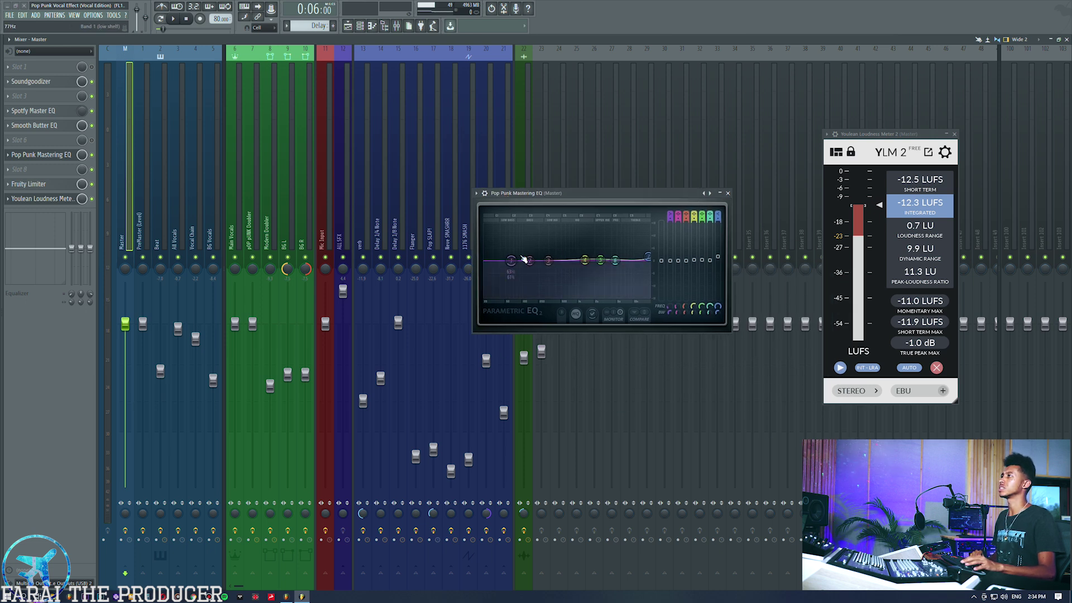
{"action": "left_click", "coordinate": [33, 125]}
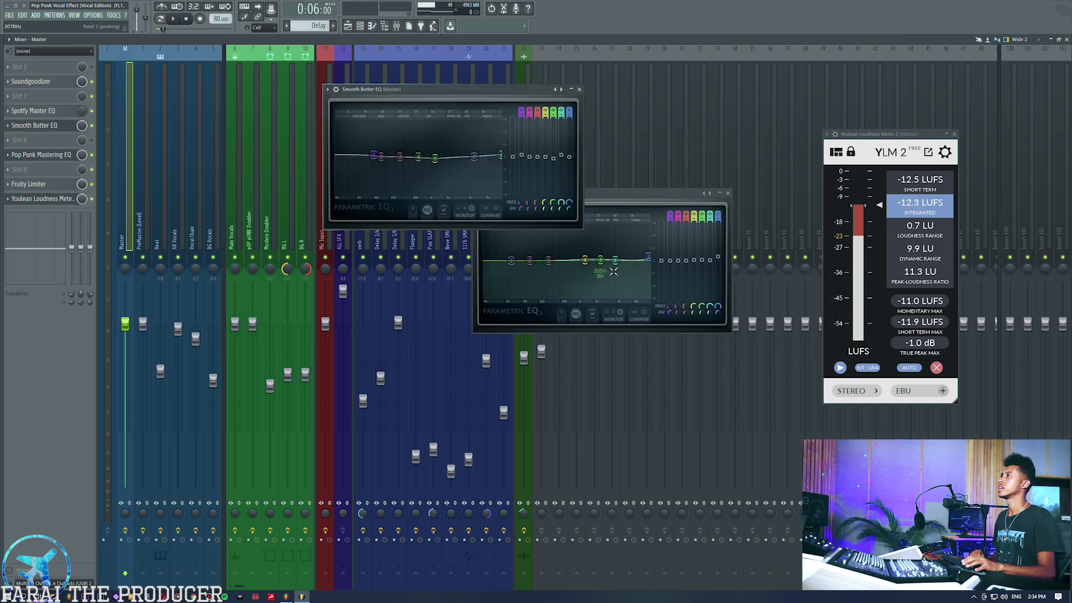
{"action": "left_click", "coordinate": [579, 90]}
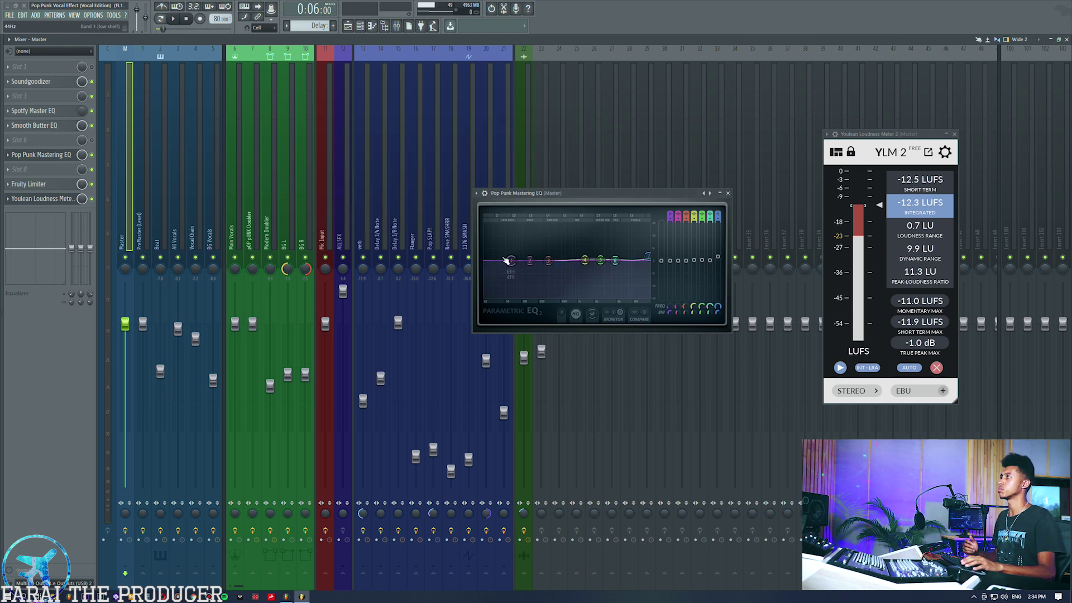
{"action": "left_click", "coordinate": [48, 128]}
{"action": "left_click", "coordinate": [48, 127]}
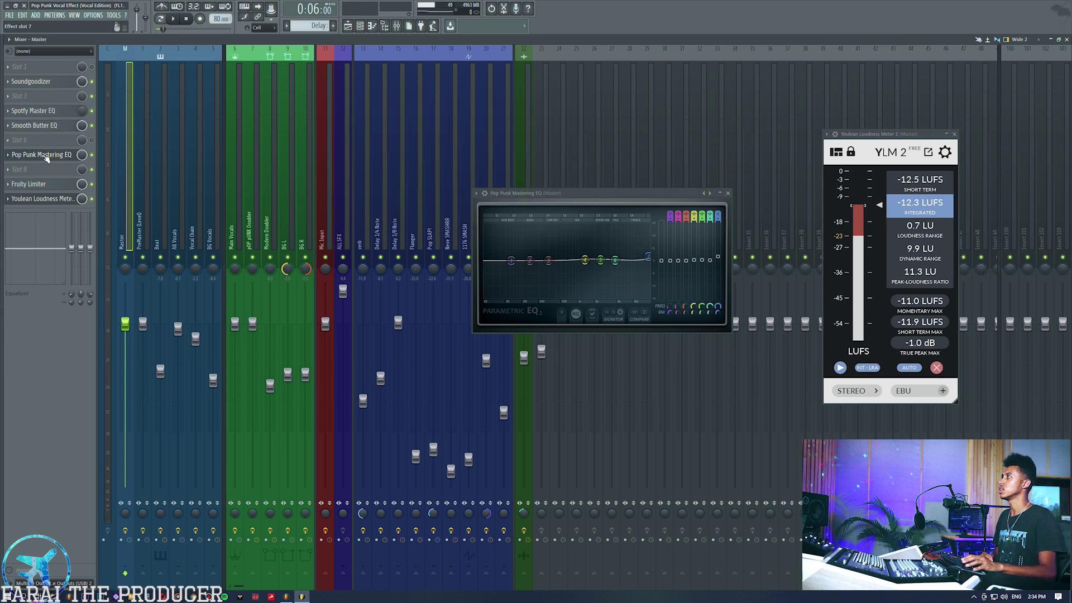
{"action": "left_click", "coordinate": [46, 159]}
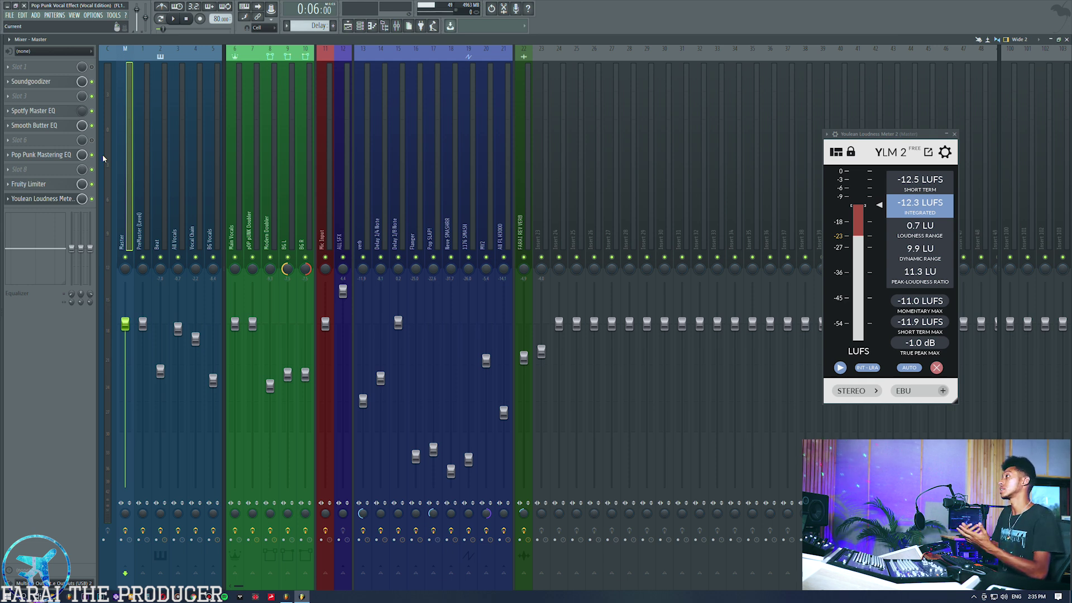
{"action": "left_click", "coordinate": [50, 155]}
{"action": "left_click", "coordinate": [50, 154]}
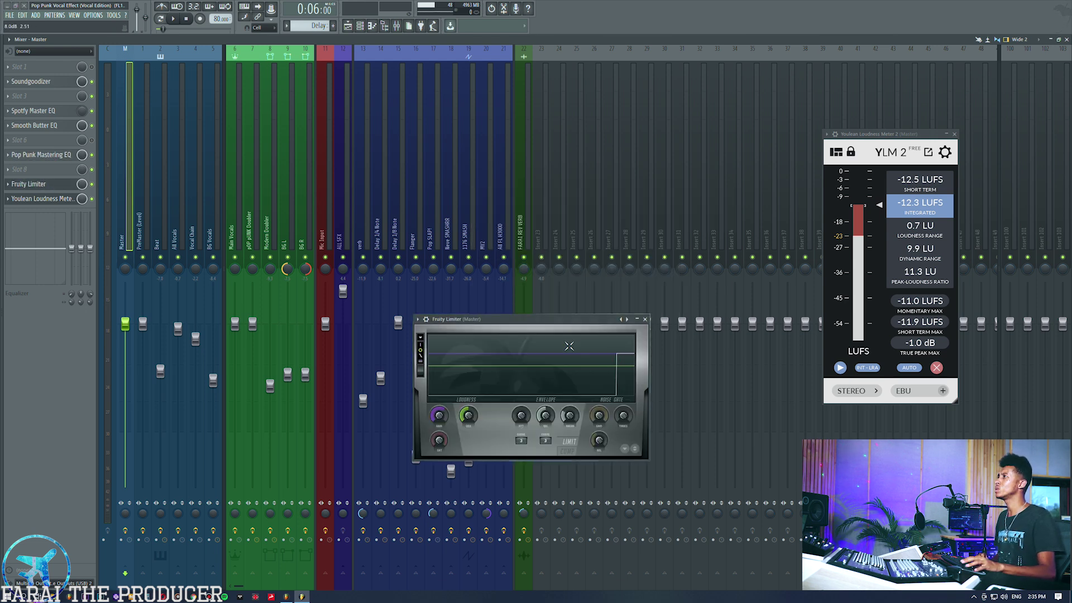
Step: Examine the Fruity Limiter on the Master, showing its compressor controls and returning to the limiter controls
{"action": "left_click_drag", "start_coordinate": [537, 323], "coordinate": [533, 196]}
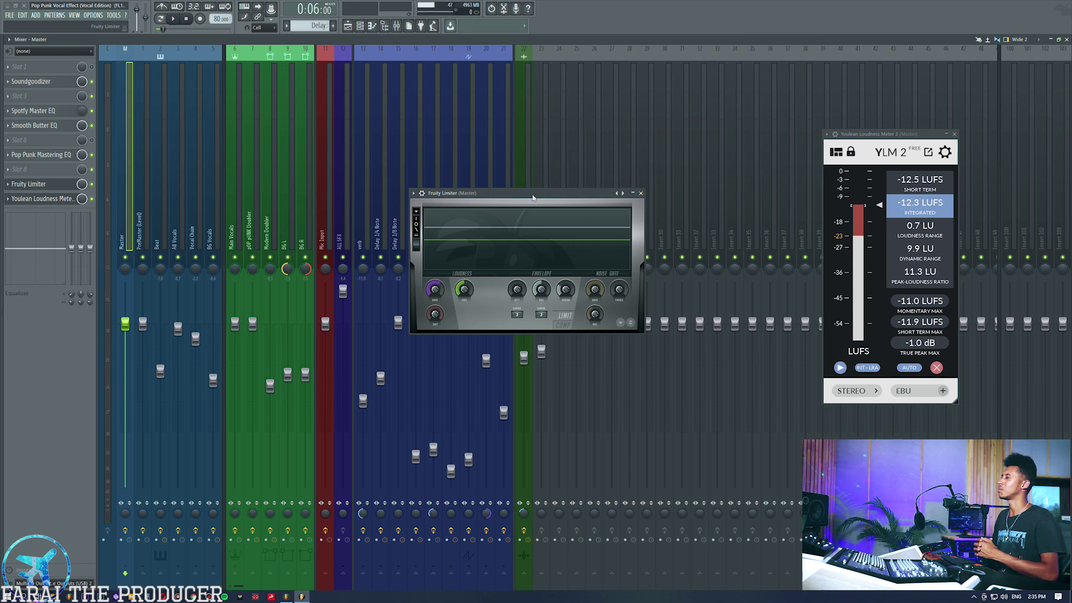
{"action": "left_click_drag", "start_coordinate": [533, 197], "coordinate": [529, 176]}
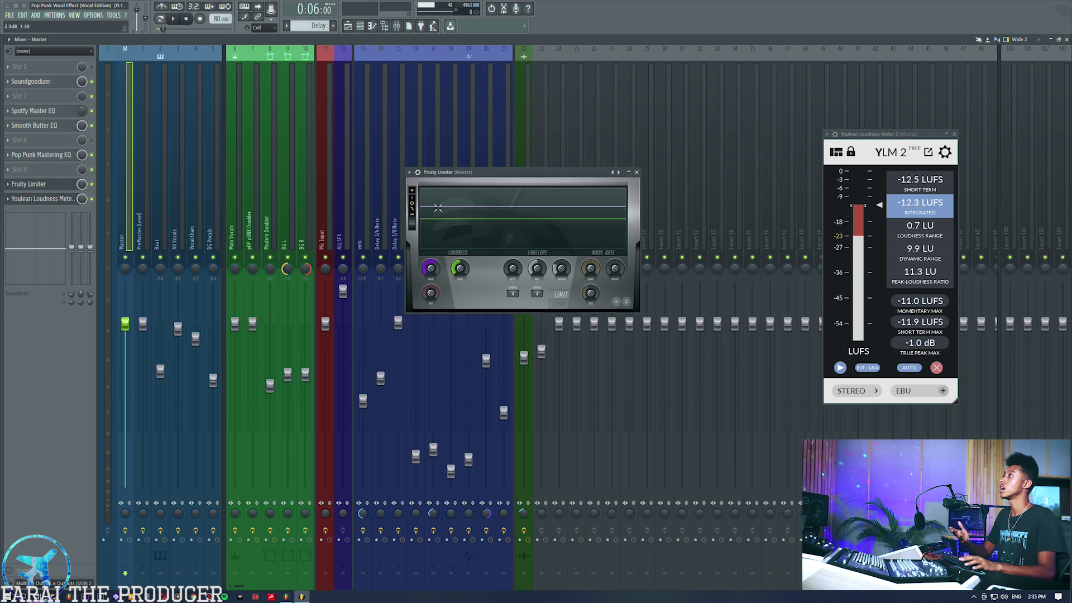
{"action": "left_click_drag", "start_coordinate": [452, 174], "coordinate": [445, 157]}
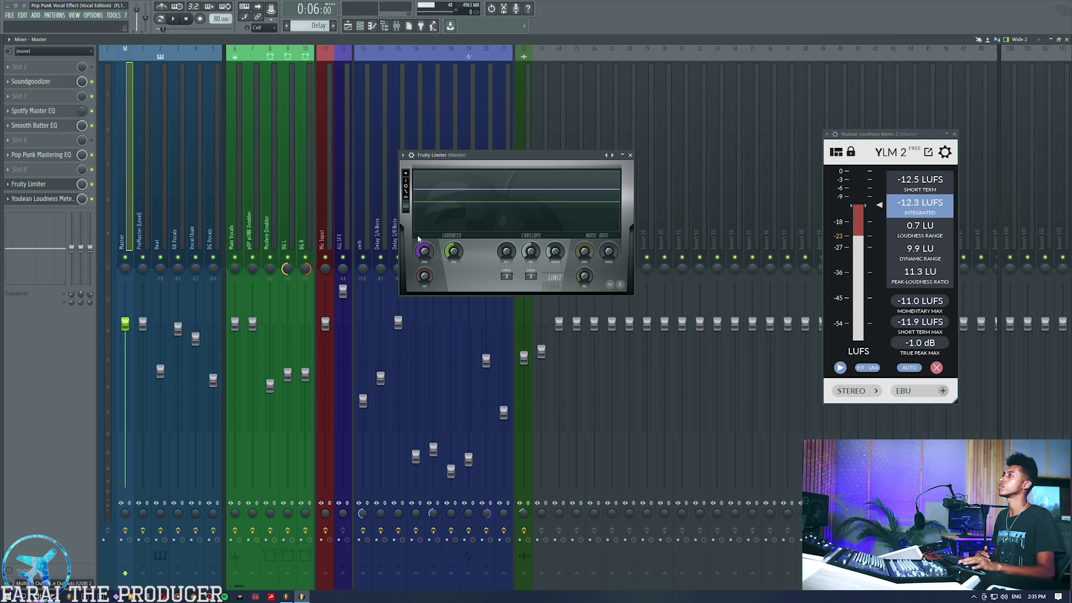
{"action": "left_click", "coordinate": [552, 282]}
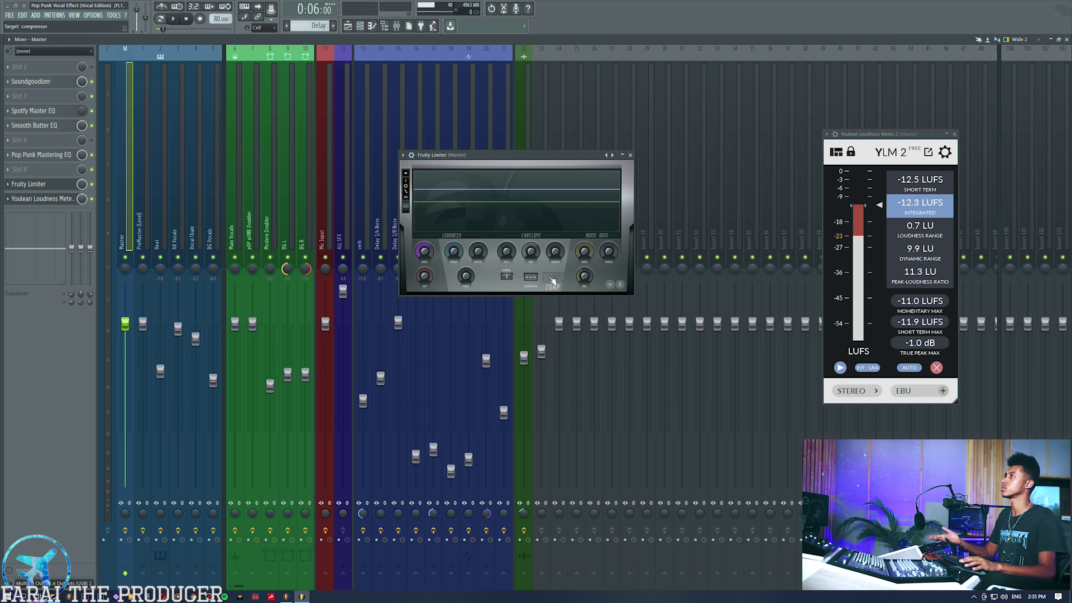
{"action": "left_click", "coordinate": [553, 278]}
{"action": "left_click_drag", "start_coordinate": [475, 162], "coordinate": [473, 155]}
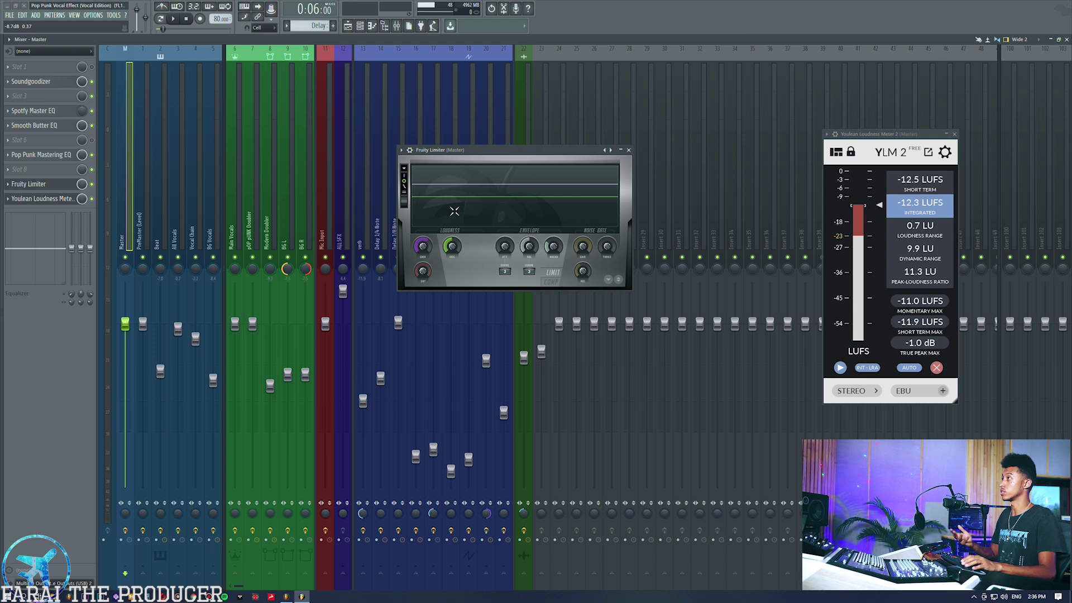
{"action": "left_click_drag", "start_coordinate": [519, 149], "coordinate": [518, 141]}
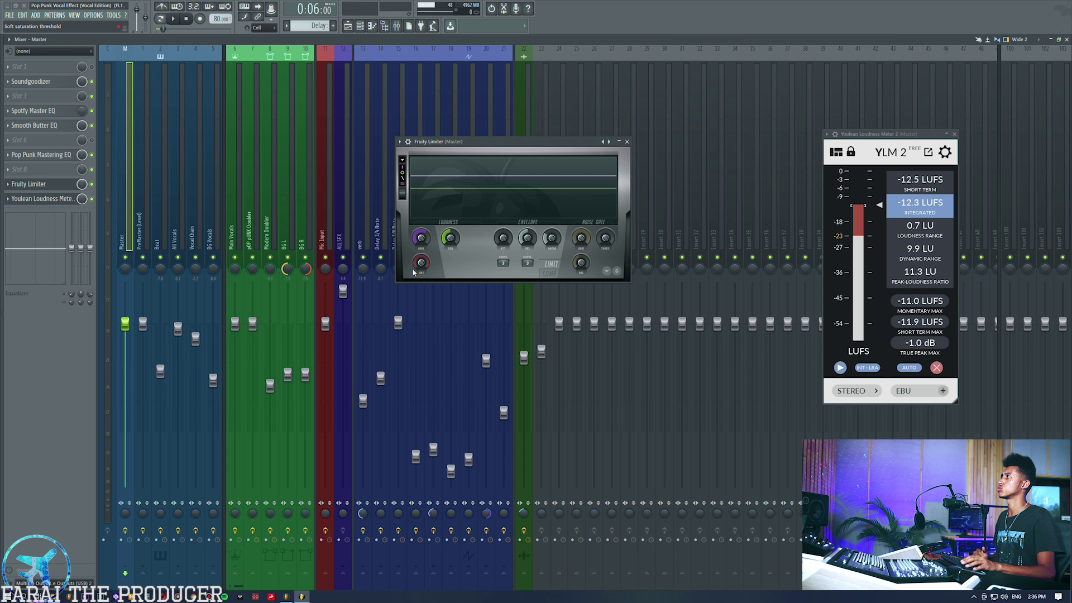
Step: Copy the Fruity Limiter's gain value and undo the knob tweak made there
{"action": "right_click", "coordinate": [422, 240]}
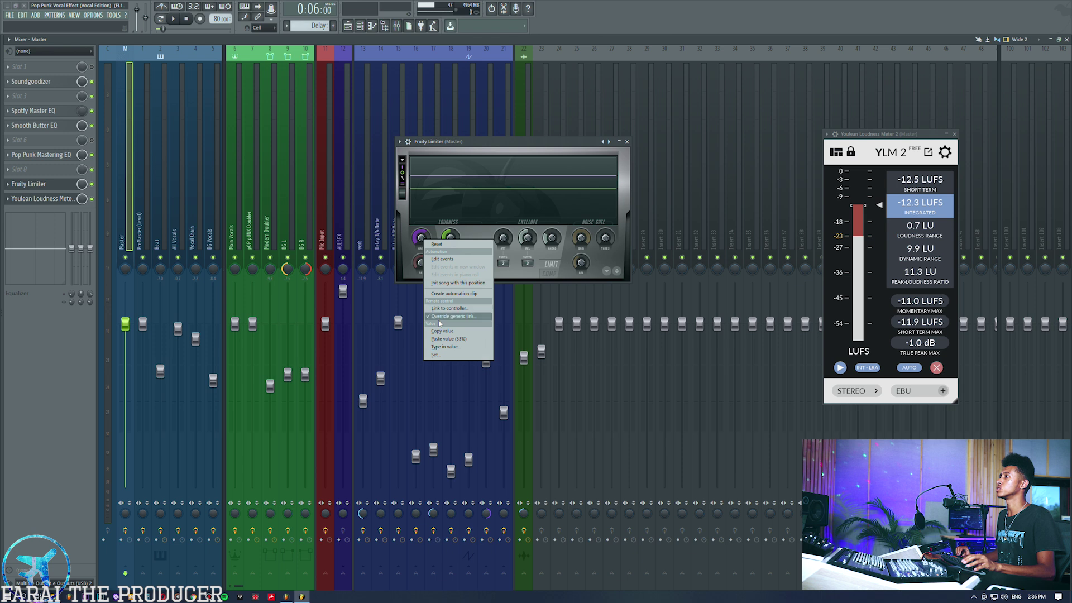
{"action": "left_click", "coordinate": [457, 332]}
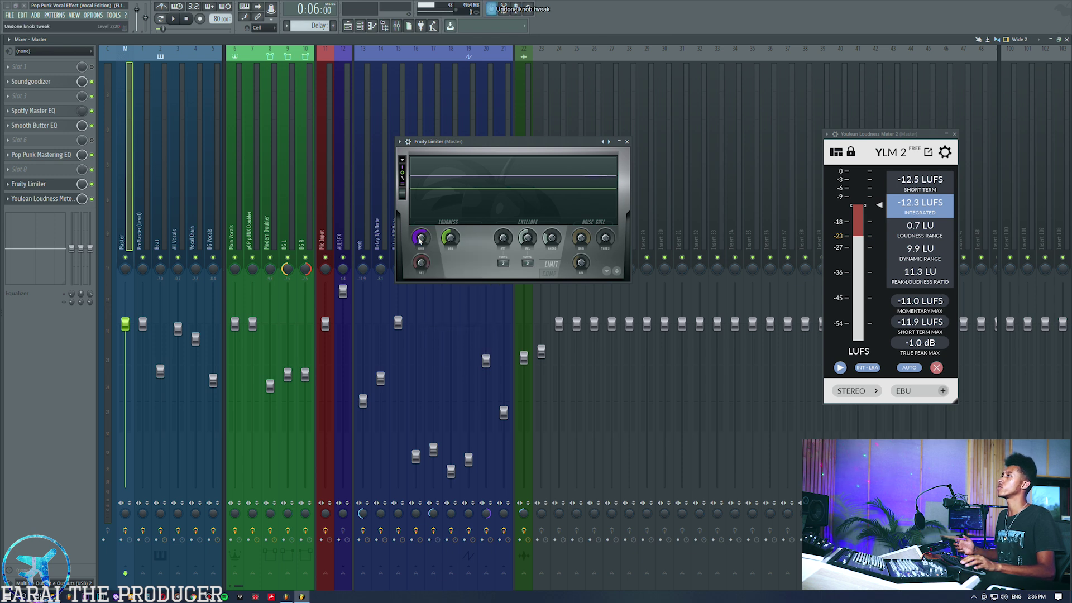
{"action": "left_click_drag", "start_coordinate": [445, 143], "coordinate": [439, 124]}
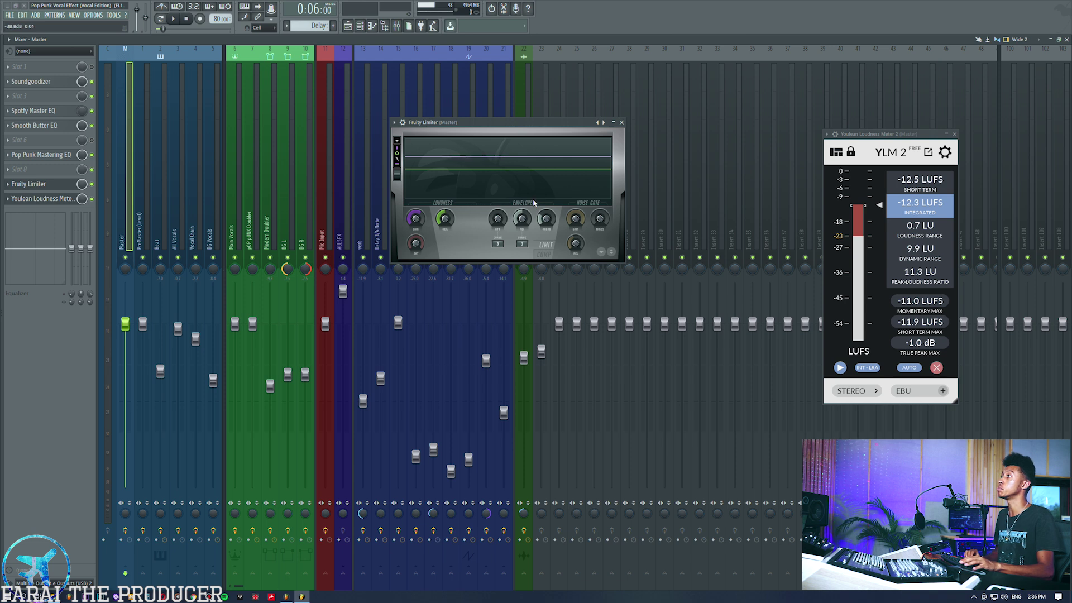
{"action": "left_click_drag", "start_coordinate": [533, 132], "coordinate": [530, 139]}
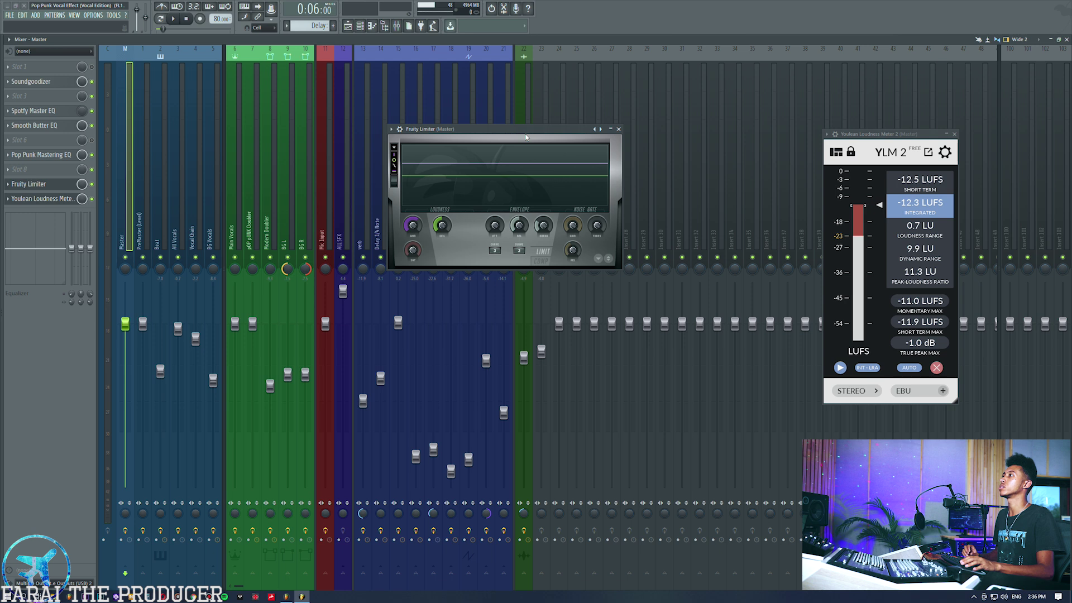
{"action": "left_click_drag", "start_coordinate": [525, 137], "coordinate": [517, 127]}
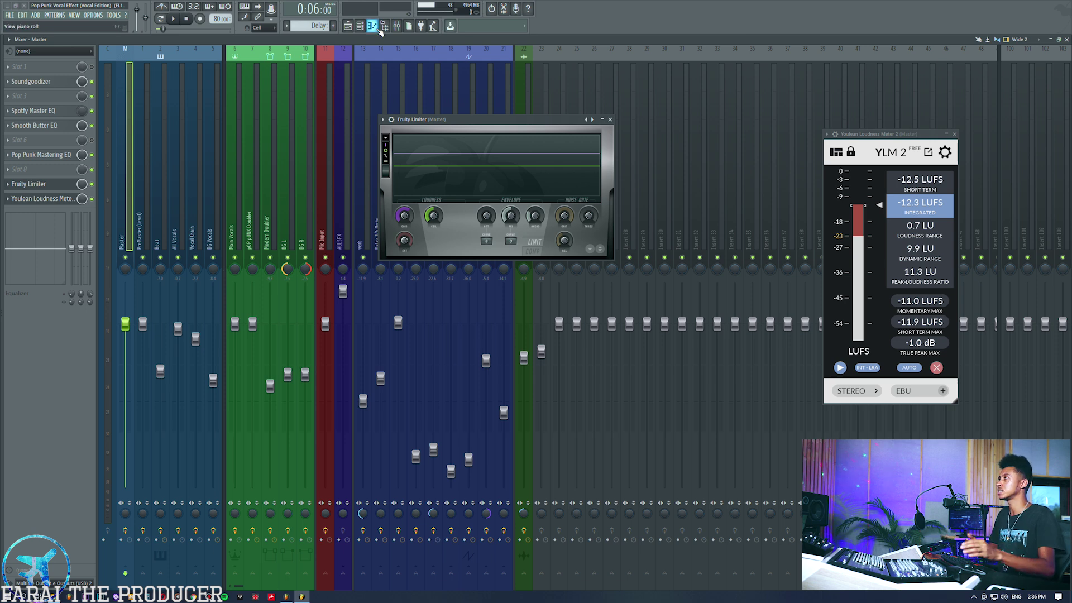
{"action": "left_click_drag", "start_coordinate": [492, 209], "coordinate": [474, 212]}
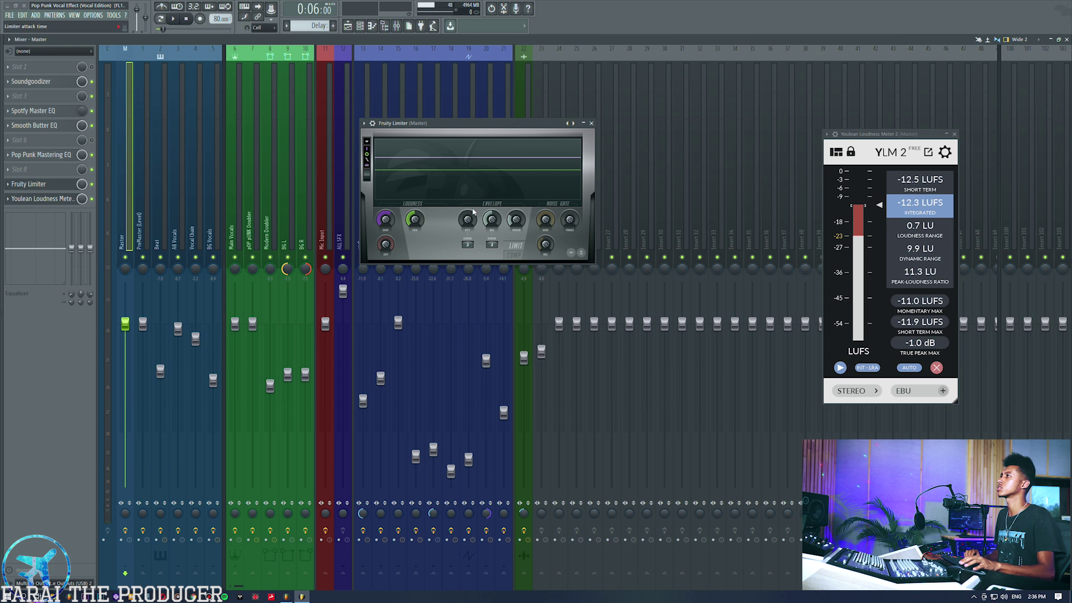
Step: Play the song and adjust the ratio and threshold in the Fruity Limiter's compressor section
{"action": "key", "text": "space"}
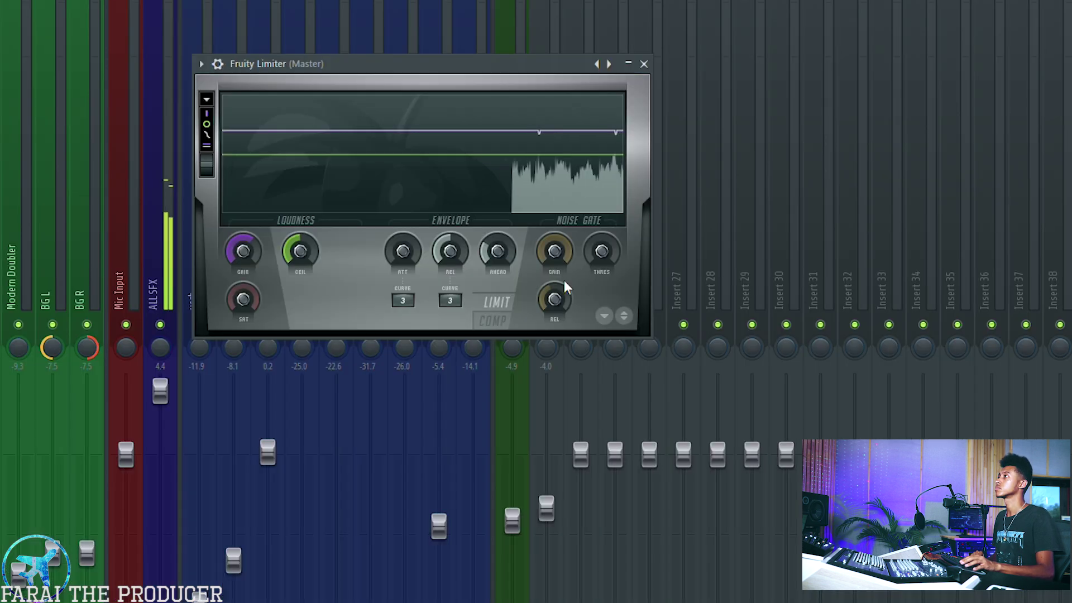
{"action": "left_click", "coordinate": [513, 255]}
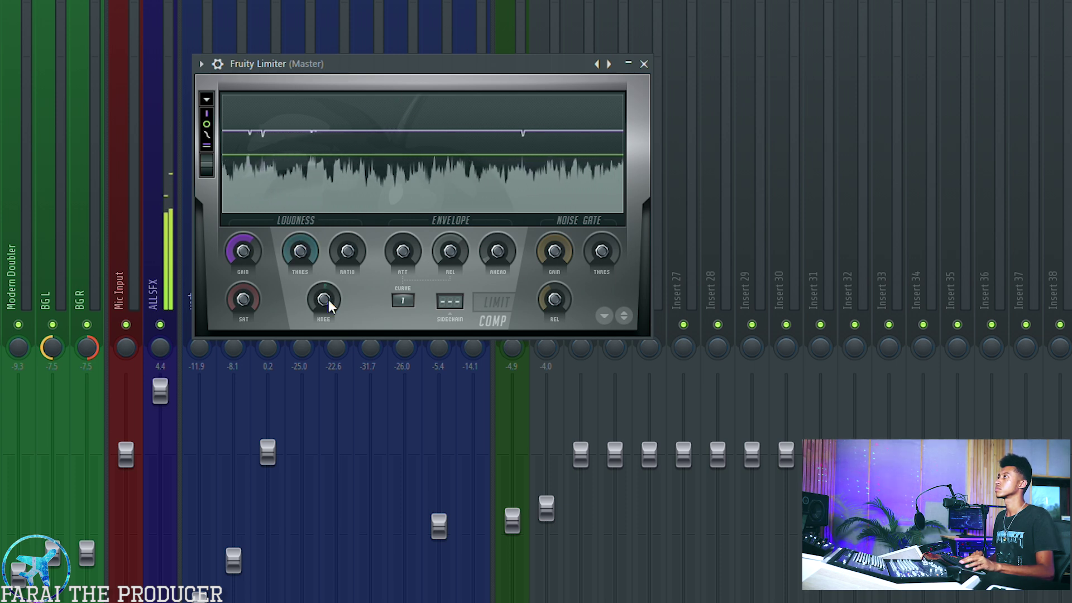
{"action": "left_click_drag", "start_coordinate": [347, 251], "coordinate": [299, 251]}
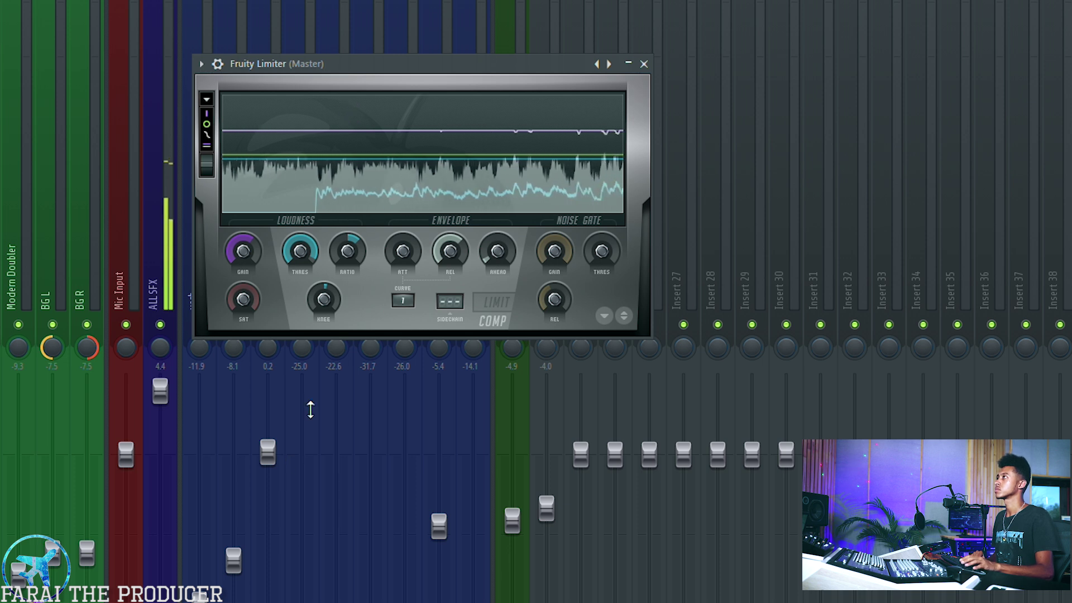
Step: Adjust the threshold, attack and release in the Fruity Limiter's compressor section while the song plays
{"action": "left_click_drag", "start_coordinate": [300, 251], "coordinate": [300, 267]}
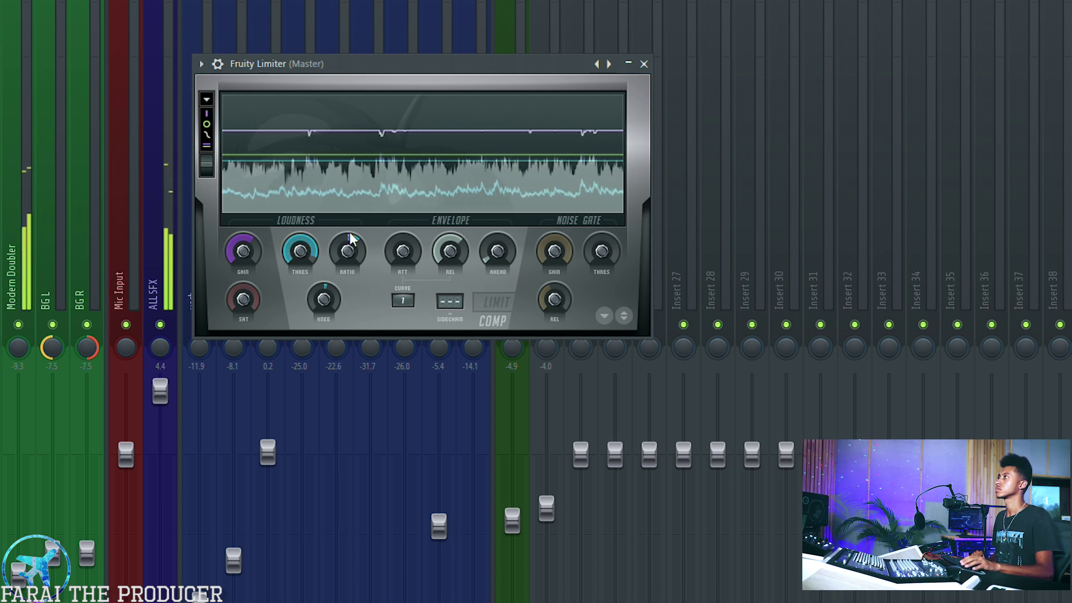
{"action": "left_click_drag", "start_coordinate": [402, 250], "coordinate": [402, 240]}
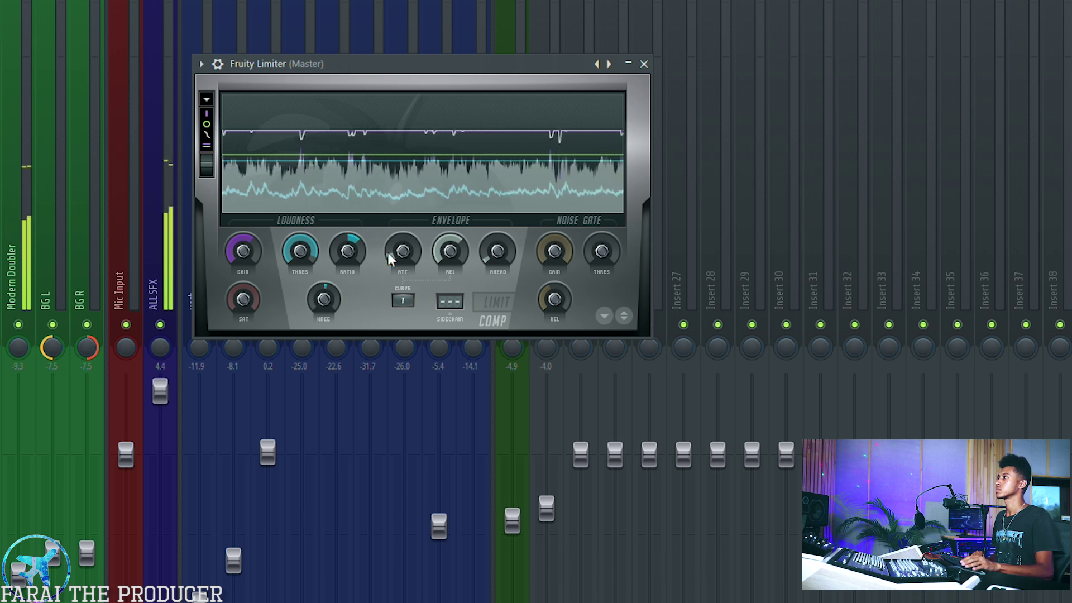
{"action": "left_click_drag", "start_coordinate": [450, 251], "coordinate": [450, 273]}
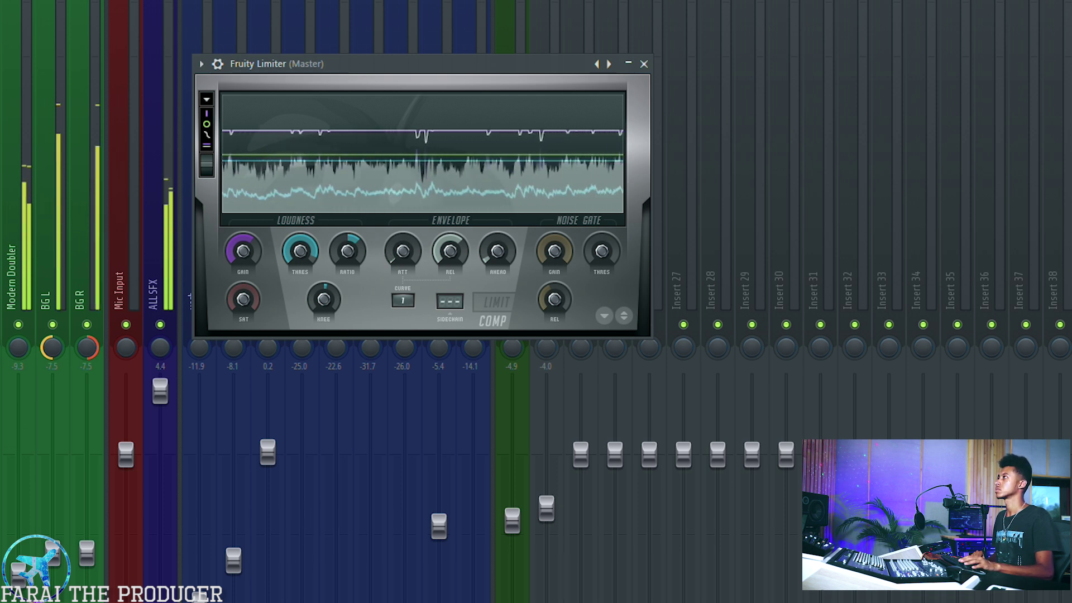
{"action": "left_click_drag", "start_coordinate": [450, 251], "coordinate": [450, 234]}
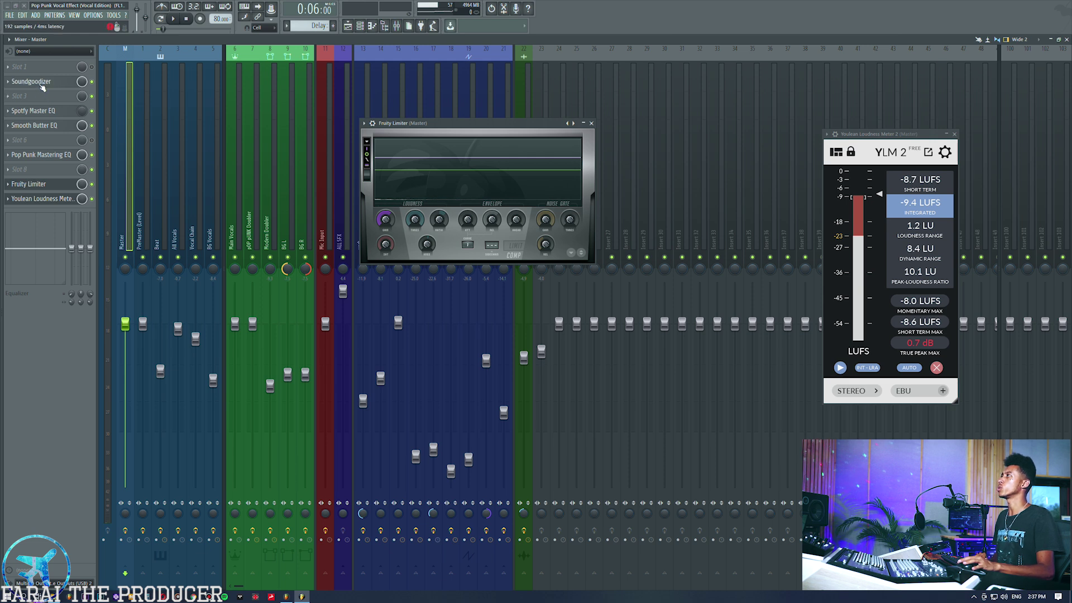
Step: Keep Soundgoodizer in the Master's second effect slot and load Fruity WaveShaper into the first slot
{"action": "left_click_drag", "start_coordinate": [42, 82], "coordinate": [42, 67]}
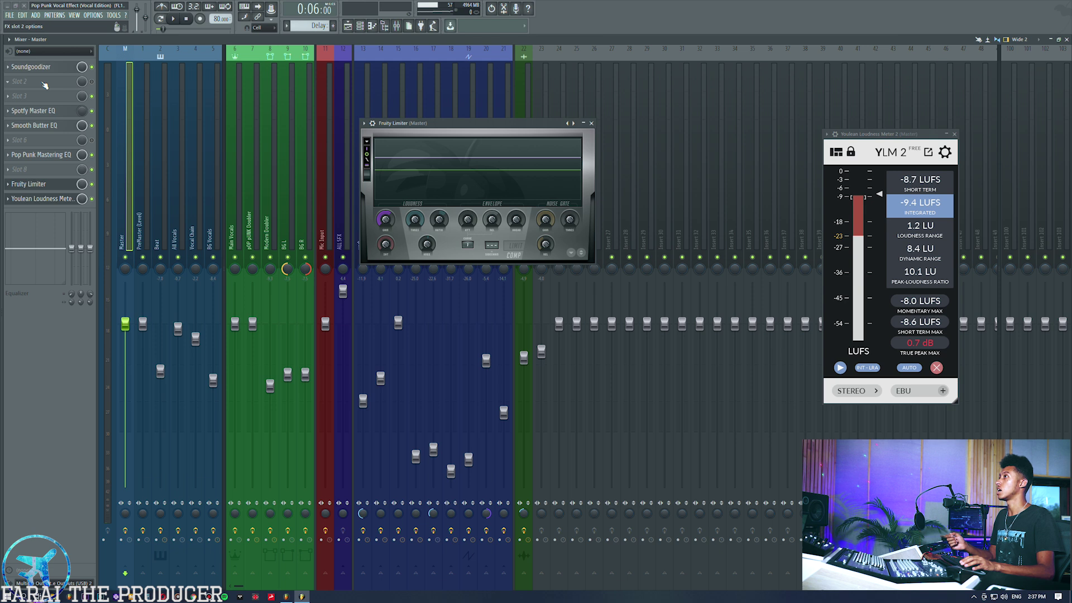
{"action": "left_click", "coordinate": [29, 184]}
{"action": "left_click_drag", "start_coordinate": [45, 67], "coordinate": [46, 82]}
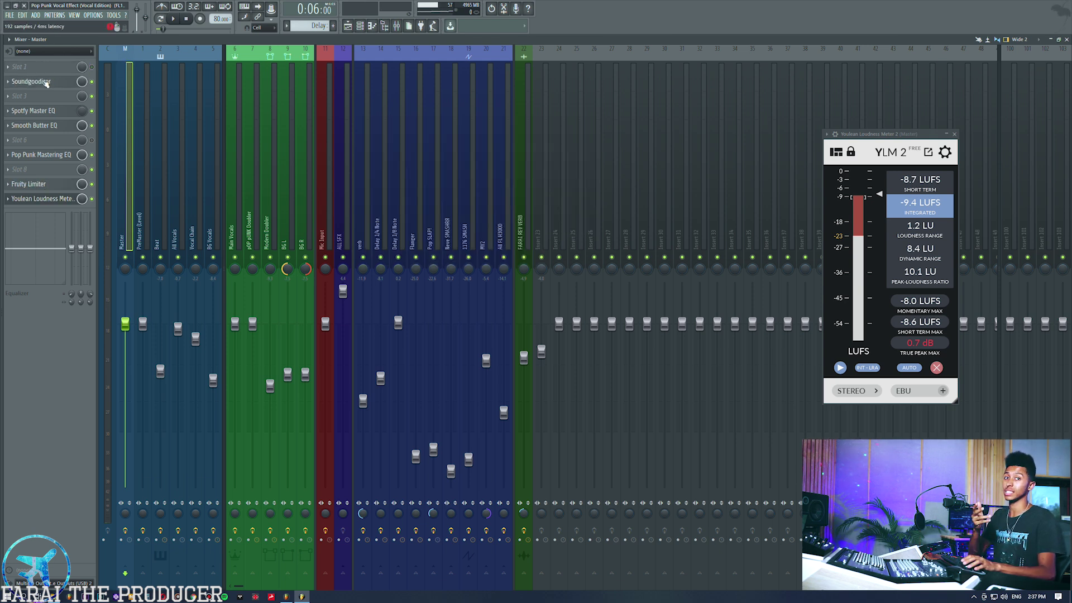
{"action": "left_click", "coordinate": [56, 68]}
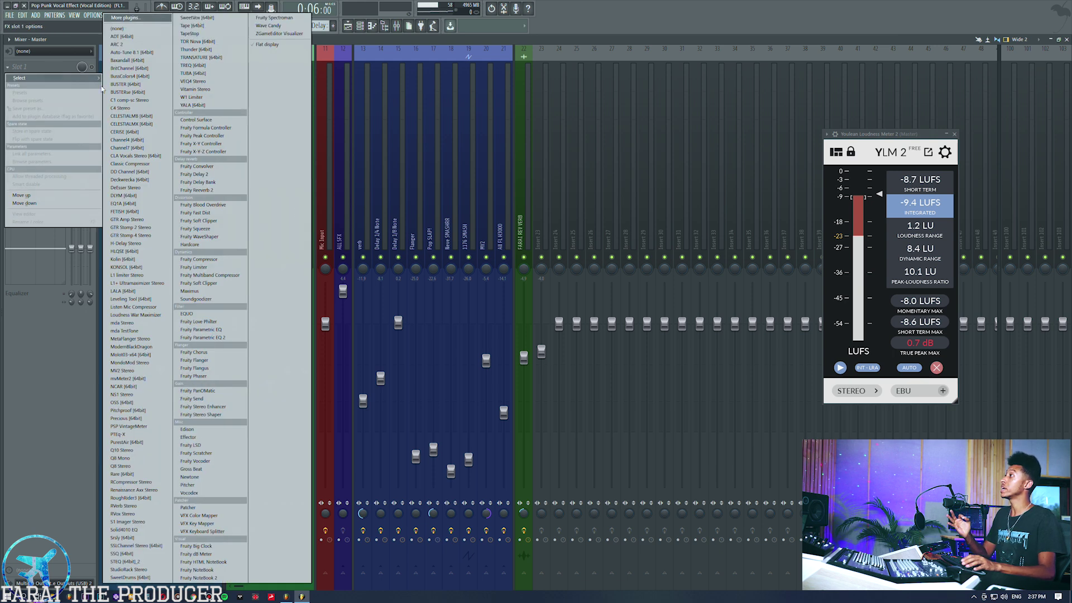
{"action": "left_click", "coordinate": [210, 238]}
{"action": "left_click_drag", "start_coordinate": [497, 246], "coordinate": [445, 143]}
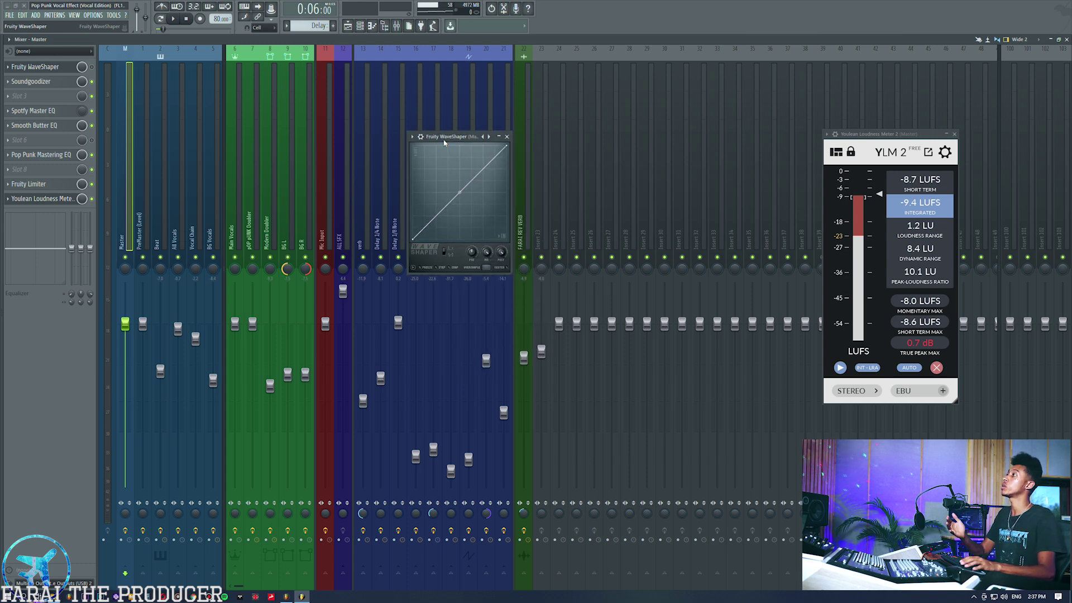
{"action": "left_click_drag", "start_coordinate": [444, 142], "coordinate": [416, 129]}
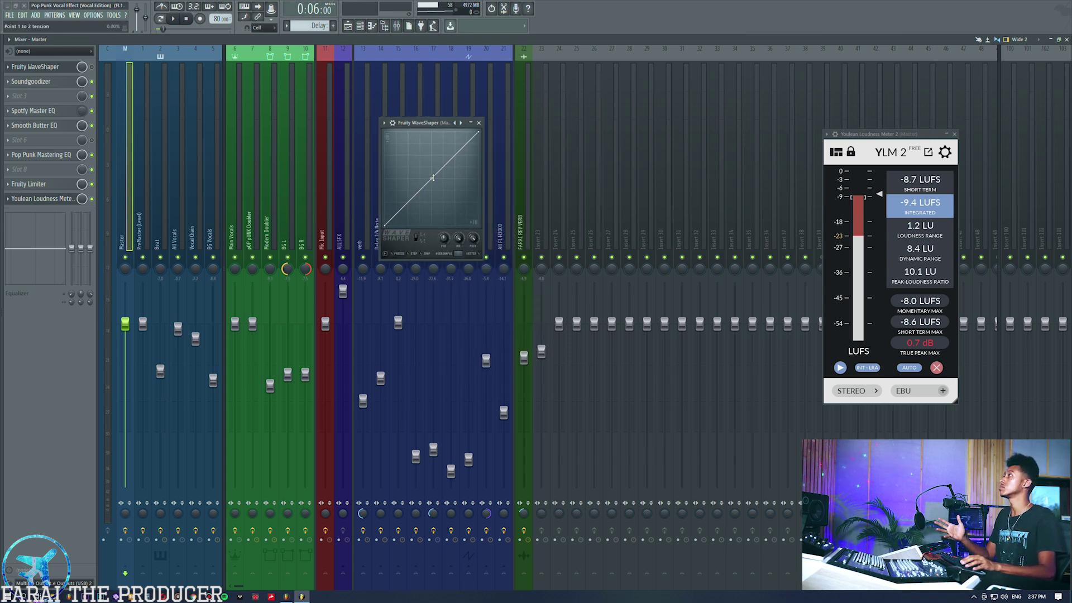
Step: Try the Soft clip 1 preset in Fruity WaveShaper and play the song with it
{"action": "left_click", "coordinate": [384, 123]}
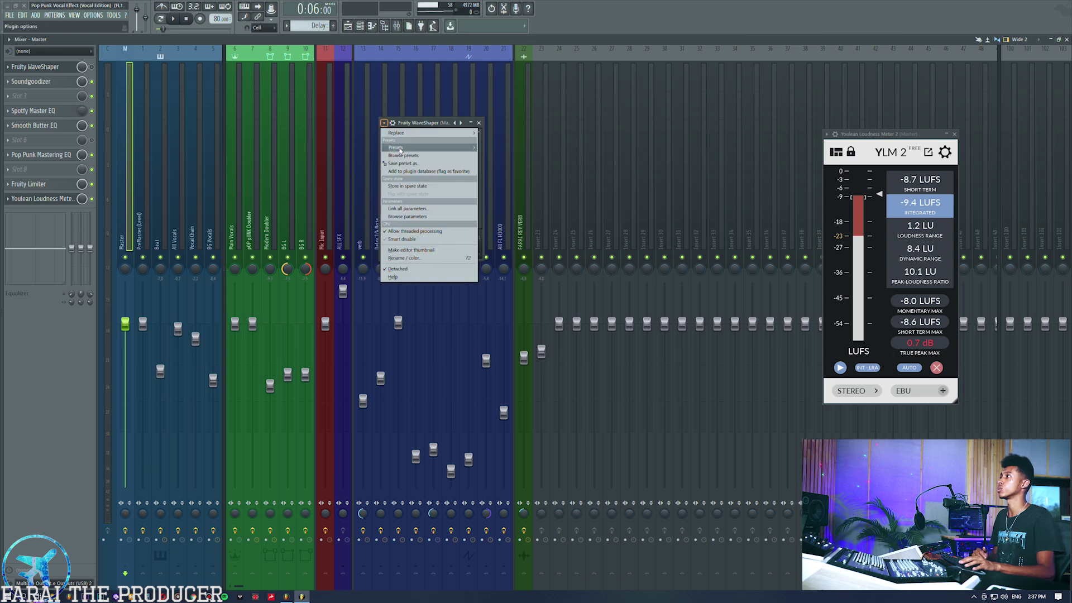
{"action": "mouse_move", "coordinate": [400, 150]}
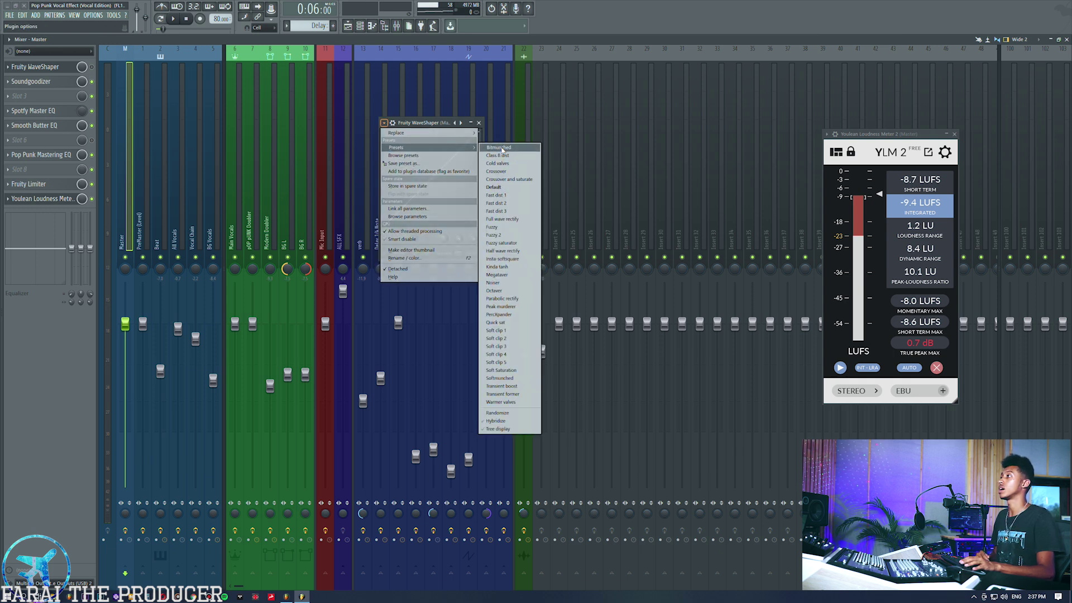
{"action": "left_click", "coordinate": [496, 329]}
{"action": "key", "text": "space"}
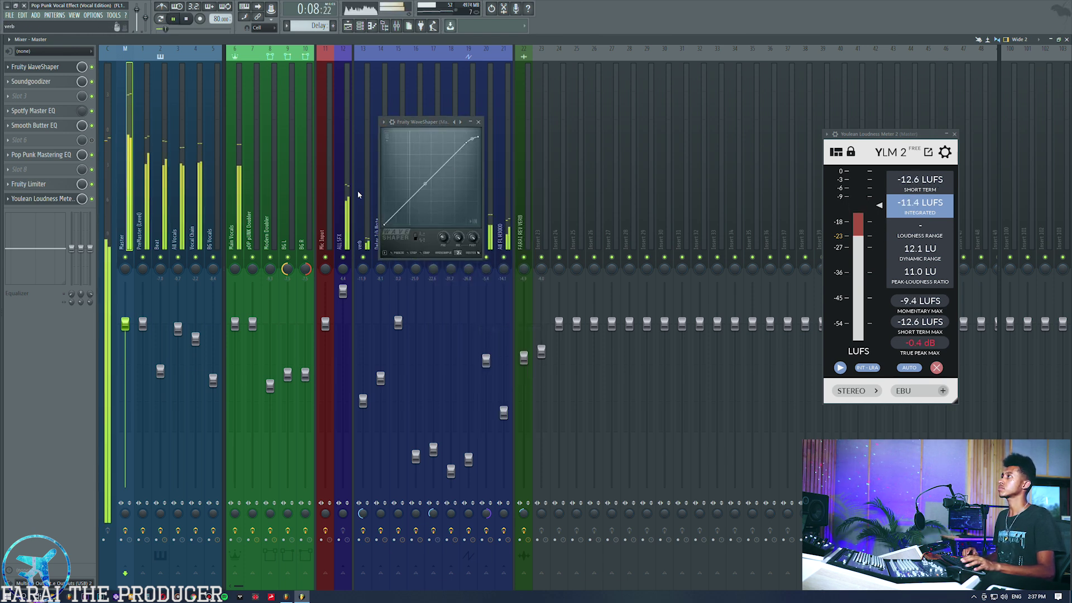
{"action": "key", "text": "space"}
Step: Try the Fast dist 3 preset in Fruity WaveShaper, lowering the Master fader and resetting it
{"action": "left_click", "coordinate": [385, 122]}
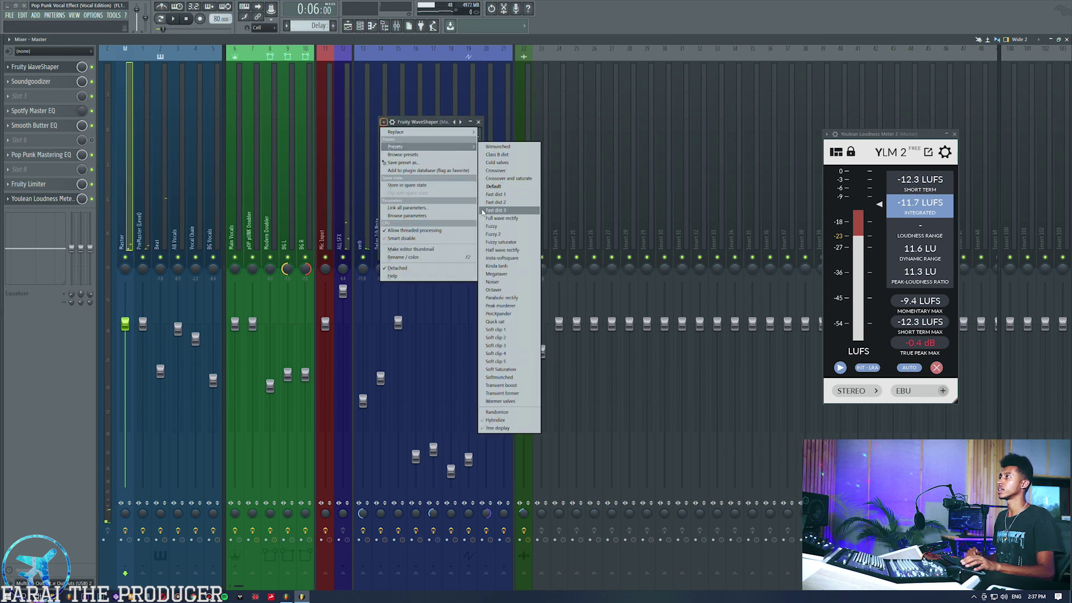
{"action": "key", "text": "space"}
{"action": "left_click_drag", "start_coordinate": [125, 322], "coordinate": [125, 439]}
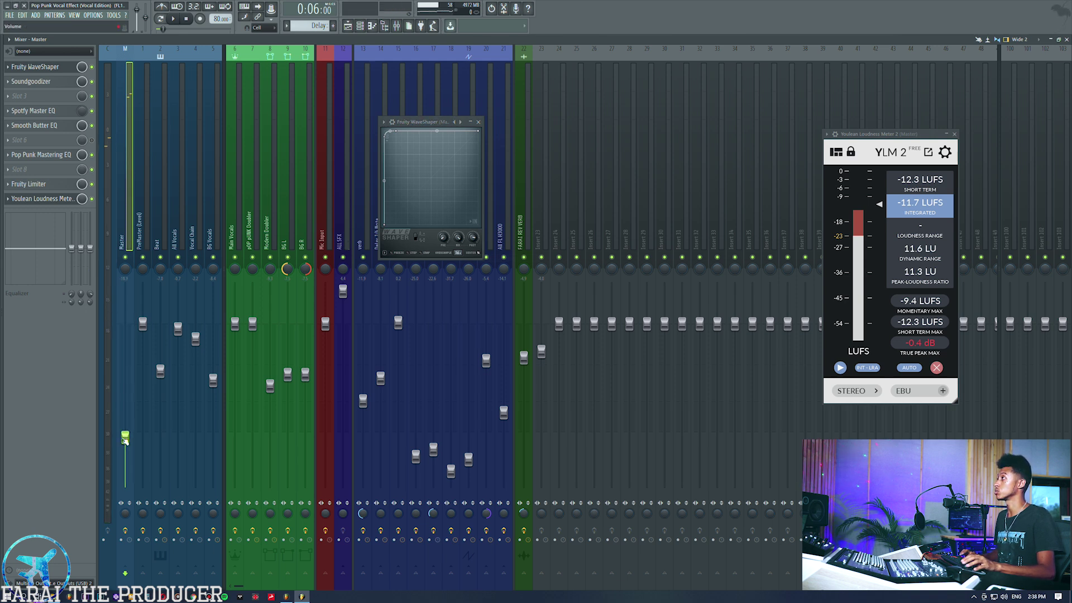
{"action": "left_click", "coordinate": [123, 438], "text": "ctrl"}
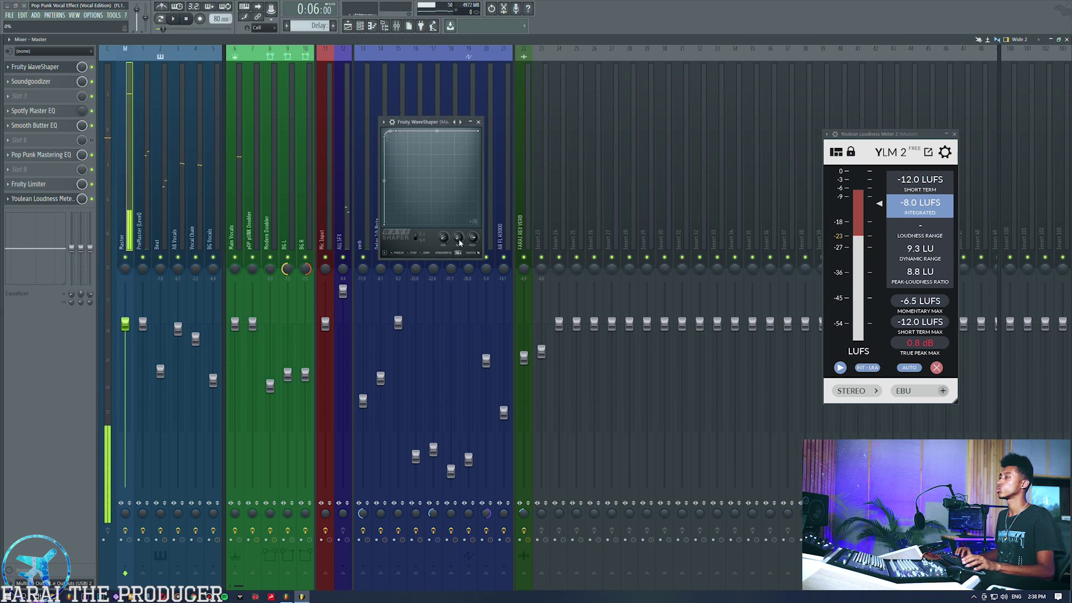
Step: Load the Default preset in Fruity WaveShaper and reposition the plugin window
{"action": "left_click", "coordinate": [384, 122]}
{"action": "mouse_move", "coordinate": [390, 148]}
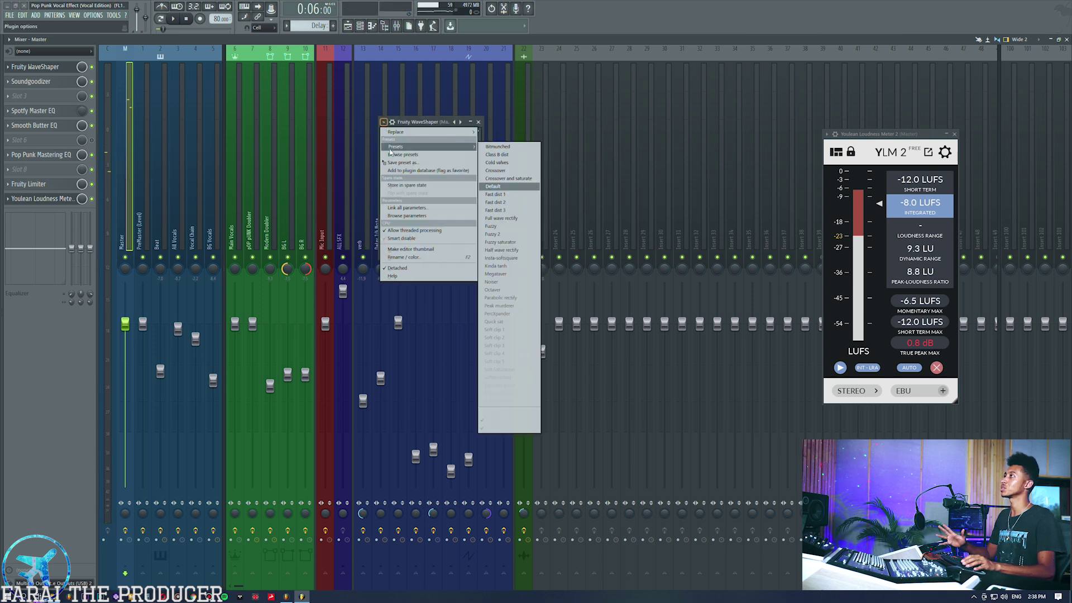
{"action": "left_click", "coordinate": [502, 188]}
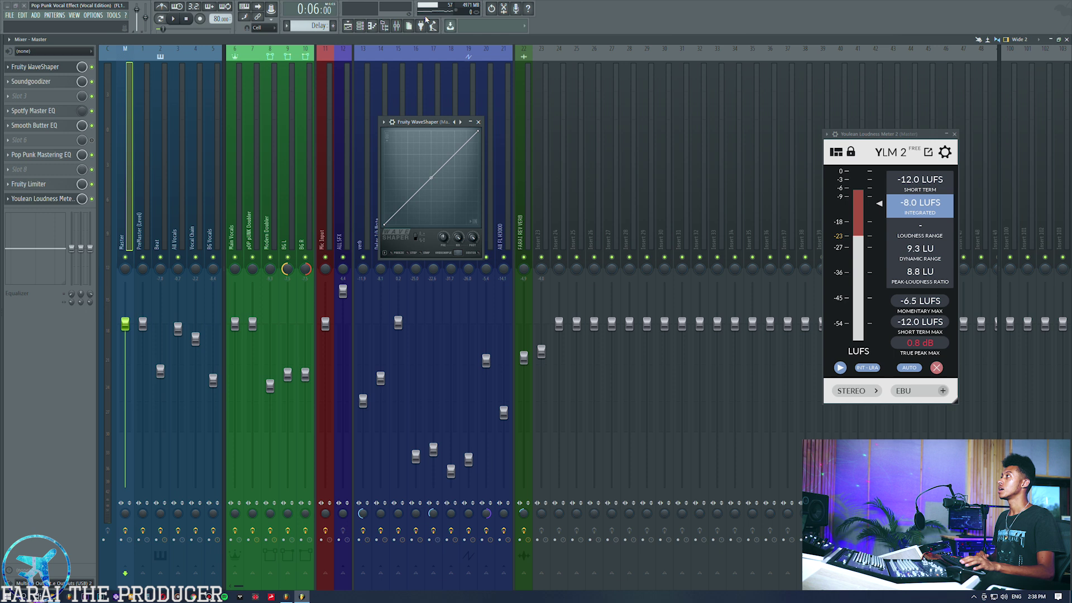
{"action": "left_click_drag", "start_coordinate": [413, 122], "coordinate": [409, 131]}
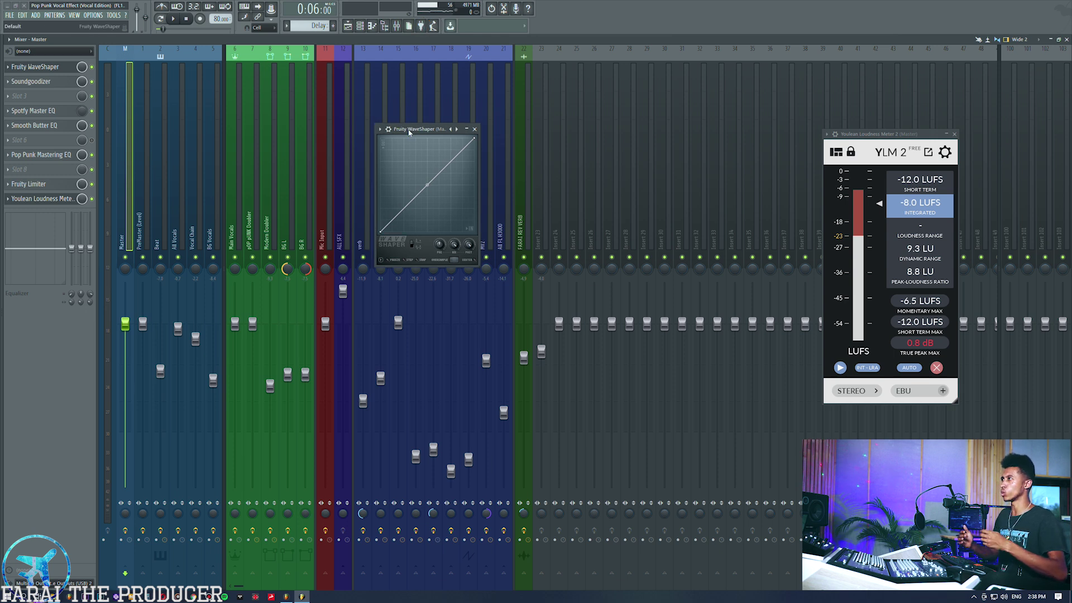
{"action": "left_click_drag", "start_coordinate": [410, 132], "coordinate": [406, 138]}
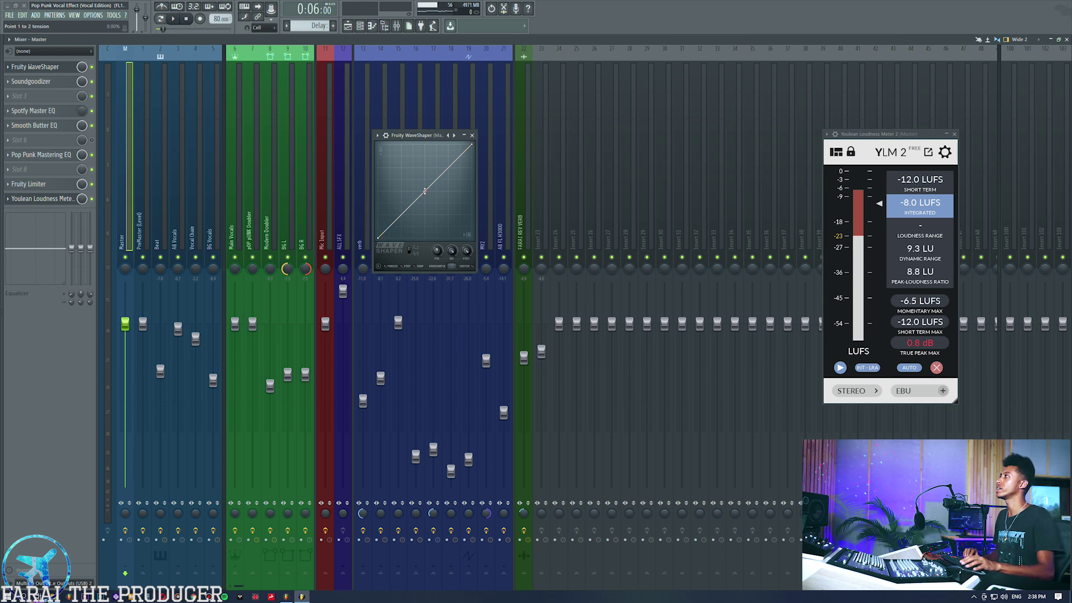
Step: Play the song and bend the middle of the Fruity WaveShaper curve upward
{"action": "left_click_drag", "start_coordinate": [425, 191], "coordinate": [432, 210]}
{"action": "key", "text": "space"}
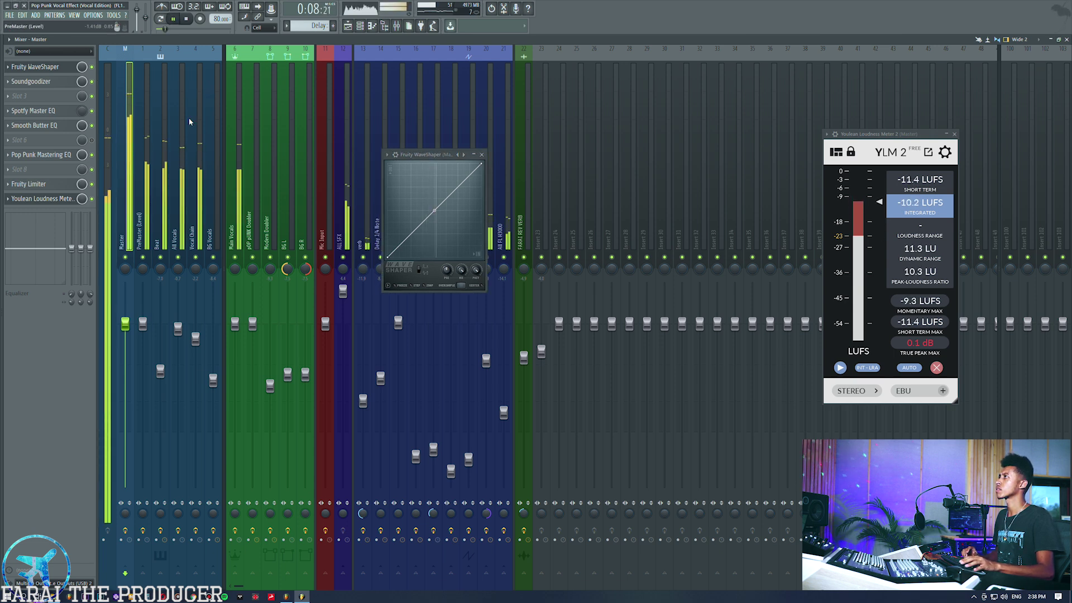
{"action": "left_click_drag", "start_coordinate": [435, 210], "coordinate": [435, 204]}
{"action": "key", "text": "space"}
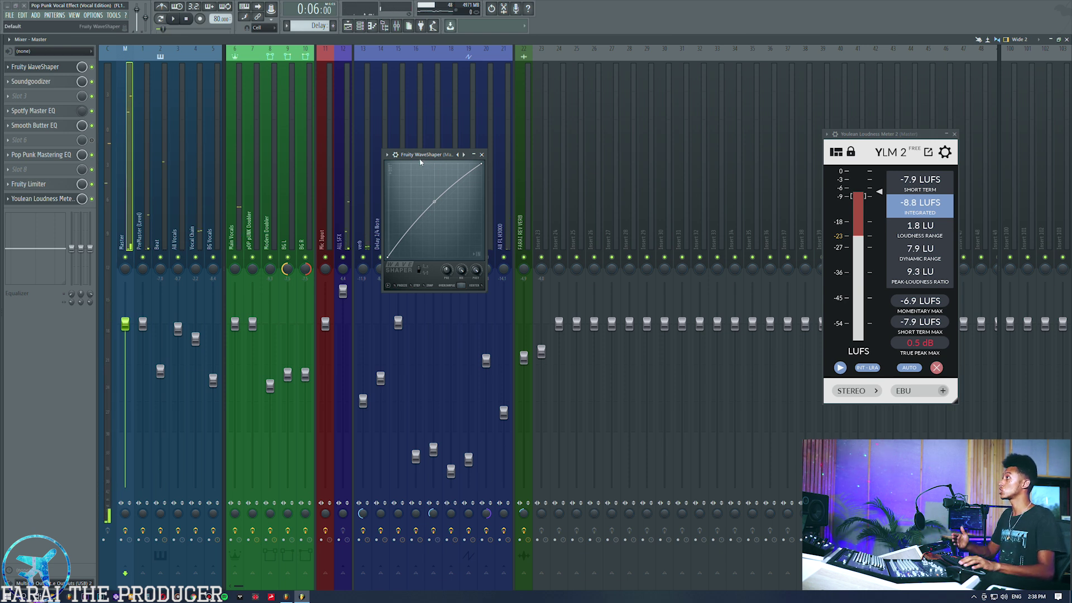
{"action": "left_click_drag", "start_coordinate": [424, 154], "coordinate": [473, 148]}
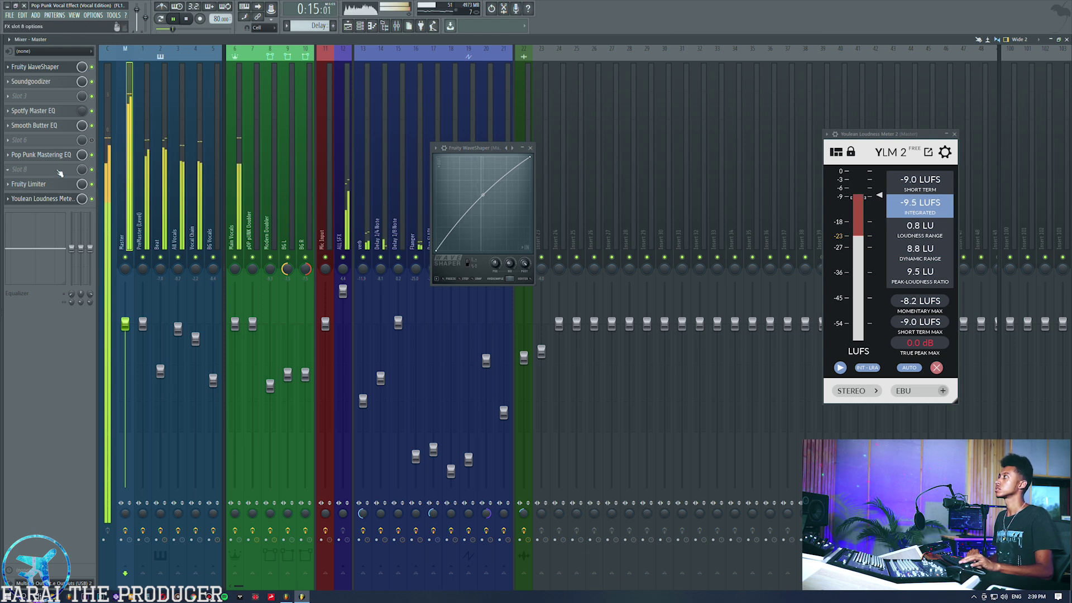
Step: Check the Fruity Limiter on the Master during playback, close it and listen with the bent WaveShaper curve
{"action": "left_click", "coordinate": [30, 184]}
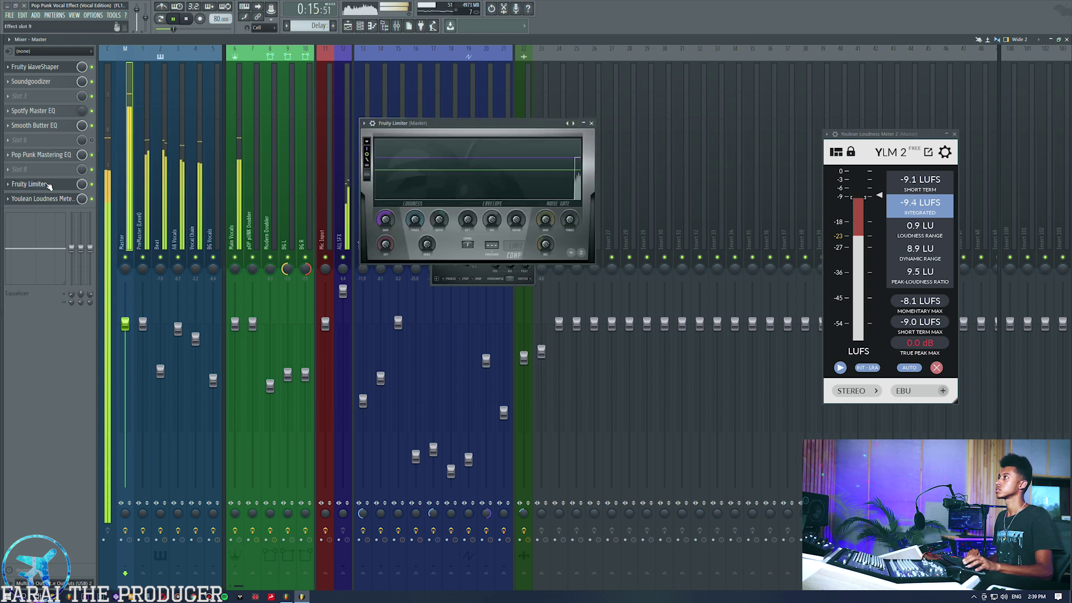
{"action": "left_click", "coordinate": [592, 123]}
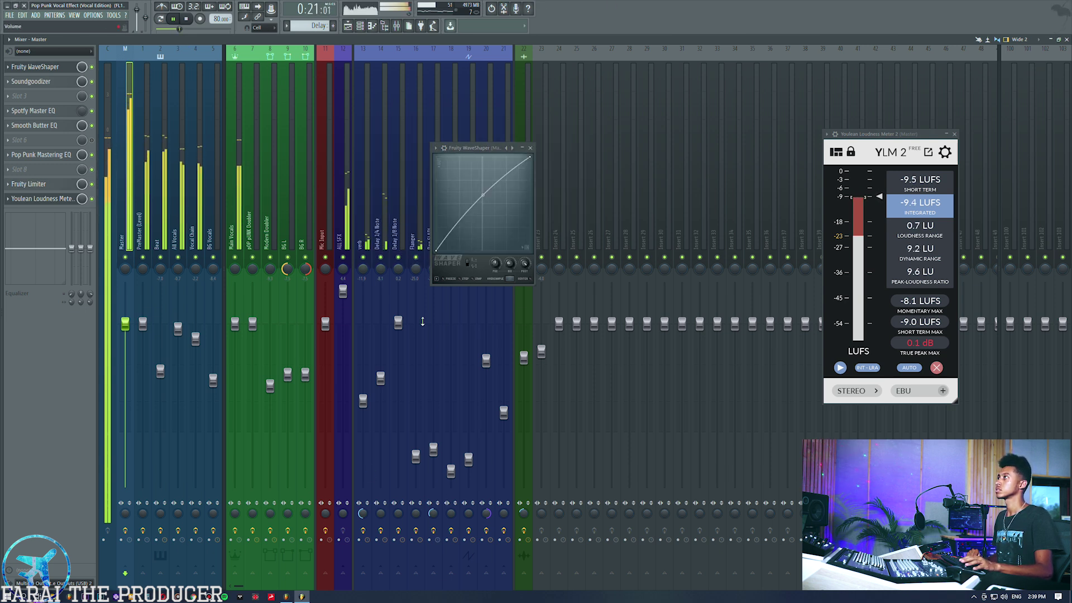
{"action": "left_click_drag", "start_coordinate": [474, 148], "coordinate": [482, 159]}
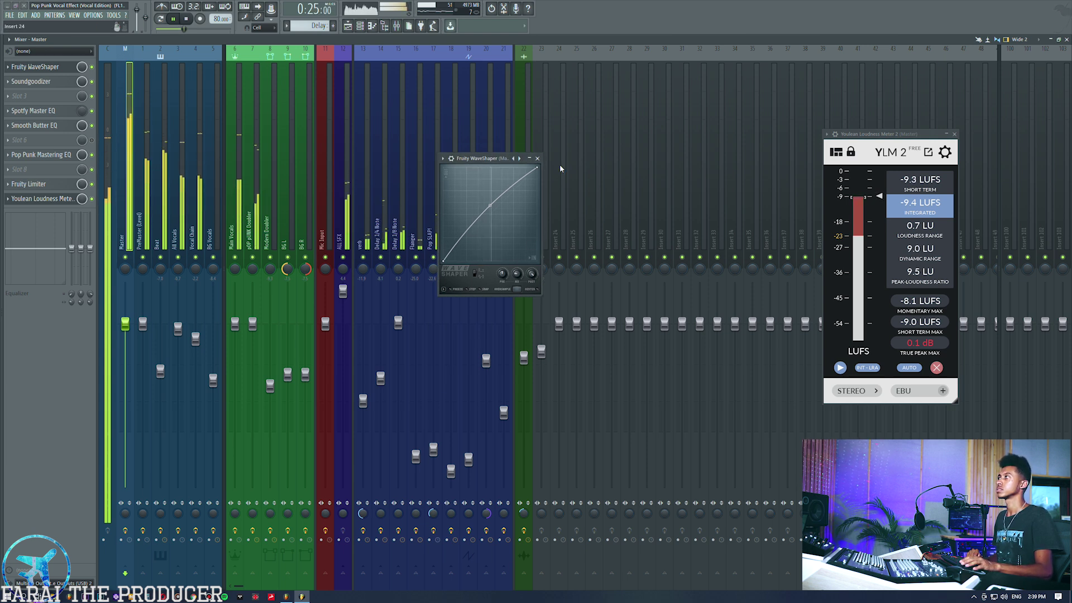
{"action": "key", "text": "space"}
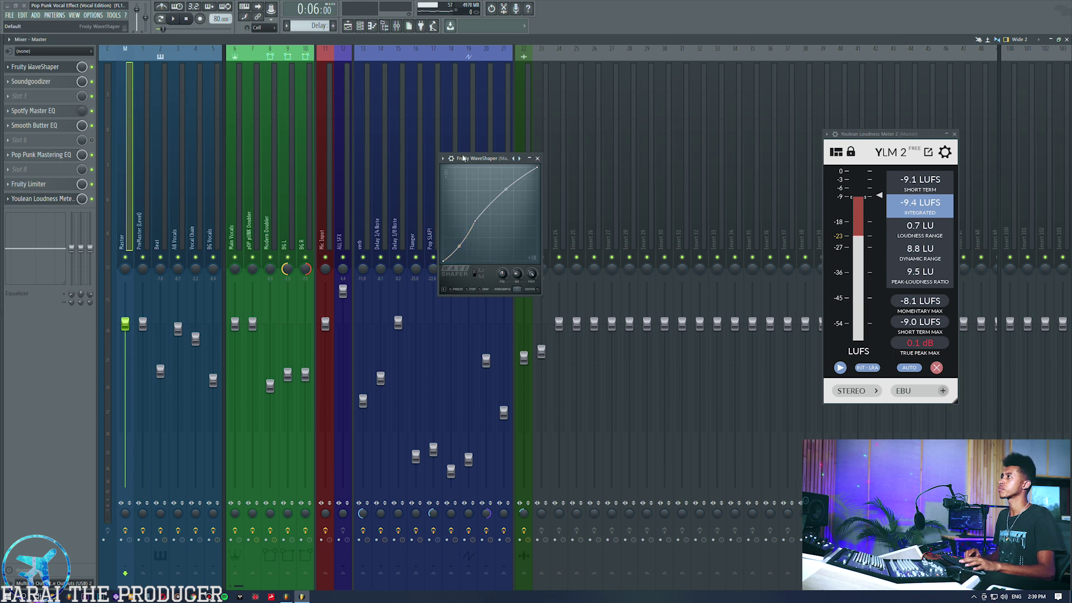
Step: Try reshaping the WaveShaper curve during playback by raising its lower segment and moving its points toward a clipped upper end
{"action": "key", "text": "space"}
{"action": "mouse_move", "coordinate": [459, 246]}
{"action": "left_mouse_down"}
{"action": "mouse_move", "coordinate": [459, 231]}
{"action": "mouse_move", "coordinate": [459, 245]}
{"action": "left_mouse_up"}
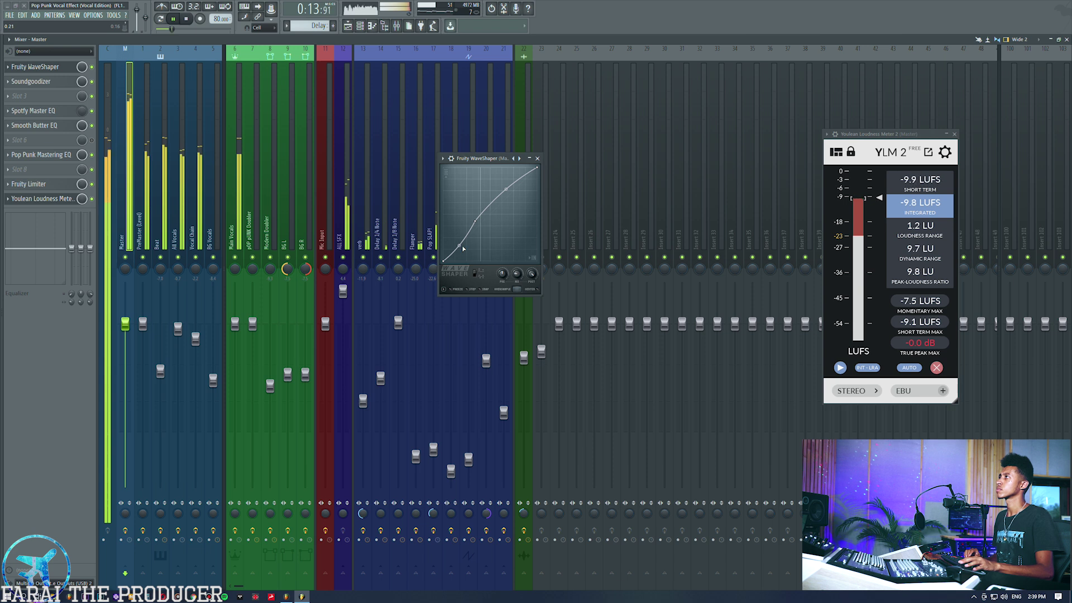
{"action": "left_click_drag", "start_coordinate": [458, 245], "coordinate": [459, 243]}
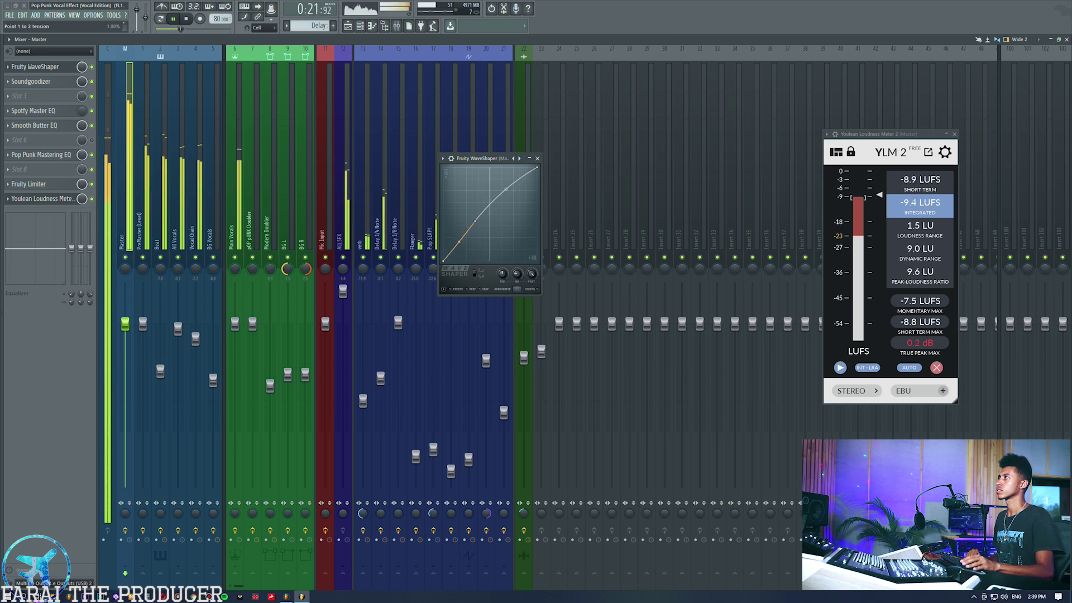
{"action": "right_click", "coordinate": [475, 222]}
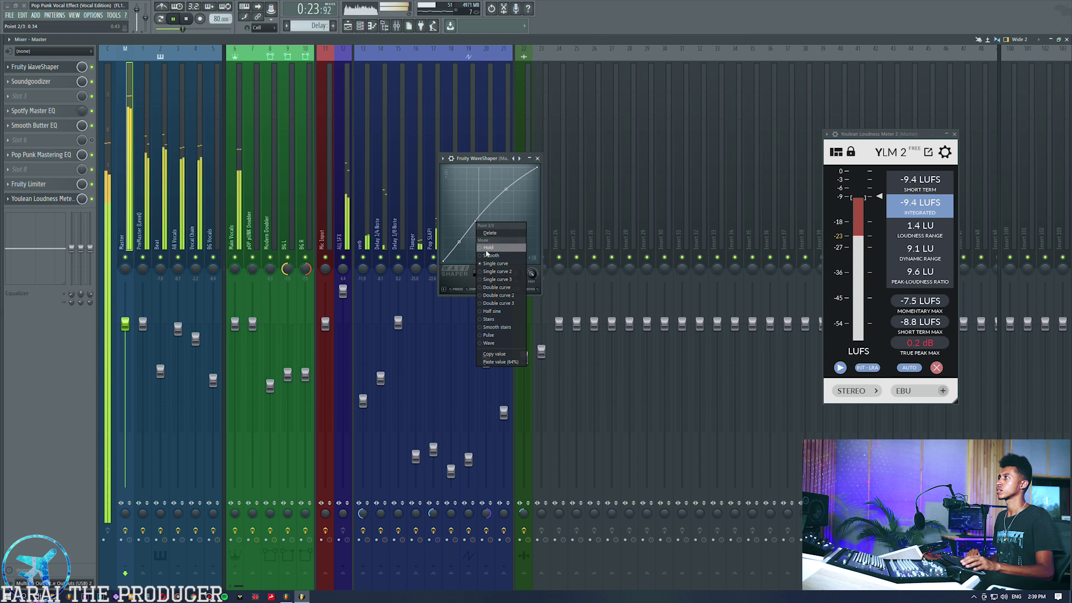
{"action": "left_click_drag", "start_coordinate": [476, 221], "coordinate": [524, 150]}
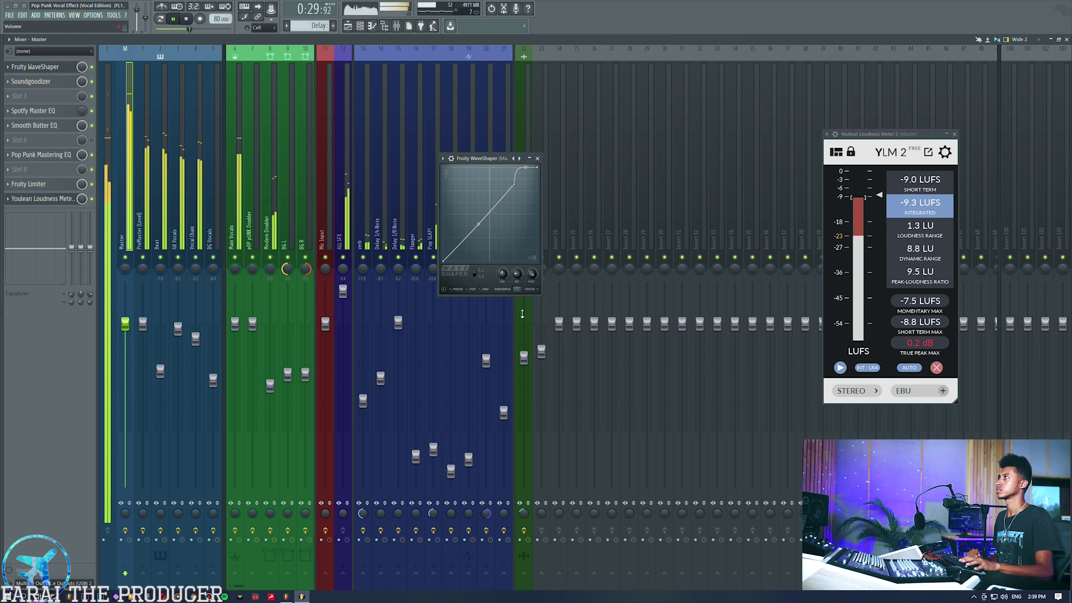
{"action": "key", "text": "space"}
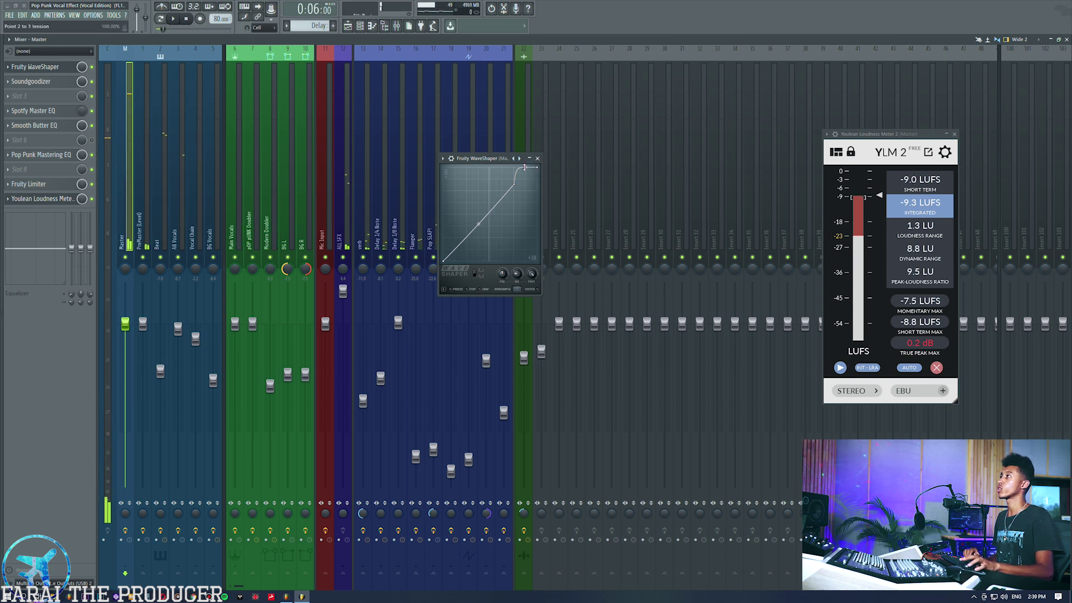
Step: Delete the extra point from the WaveShaper curve and bend the line gently upward during playback
{"action": "right_click", "coordinate": [517, 185]}
{"action": "left_click", "coordinate": [528, 196]}
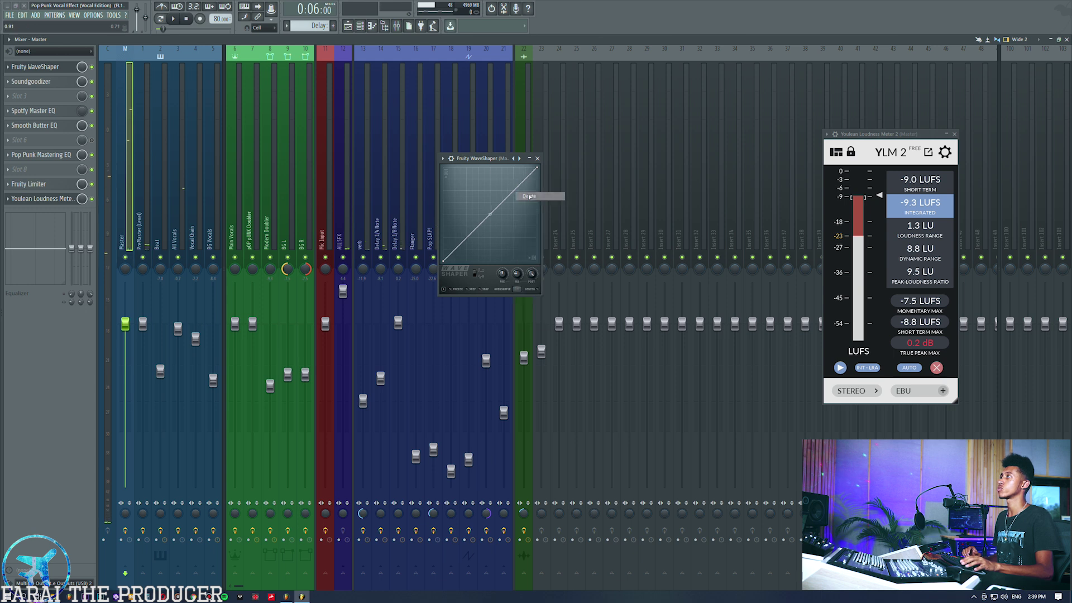
{"action": "key", "text": "space"}
{"action": "left_click_drag", "start_coordinate": [513, 190], "coordinate": [513, 179]}
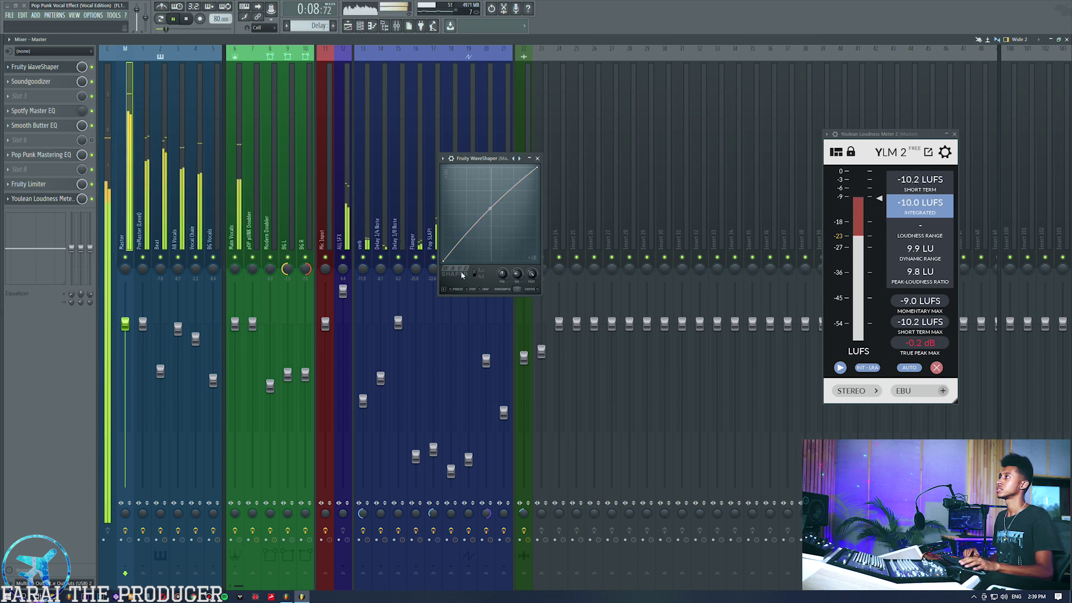
{"action": "key", "text": "space"}
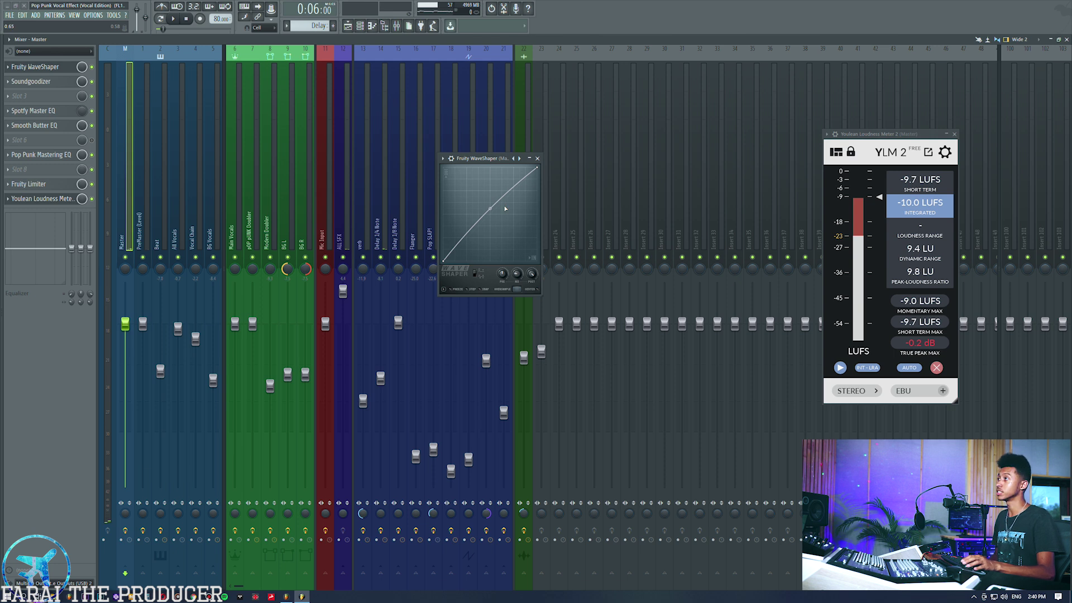
{"action": "left_click_drag", "start_coordinate": [477, 165], "coordinate": [456, 150]}
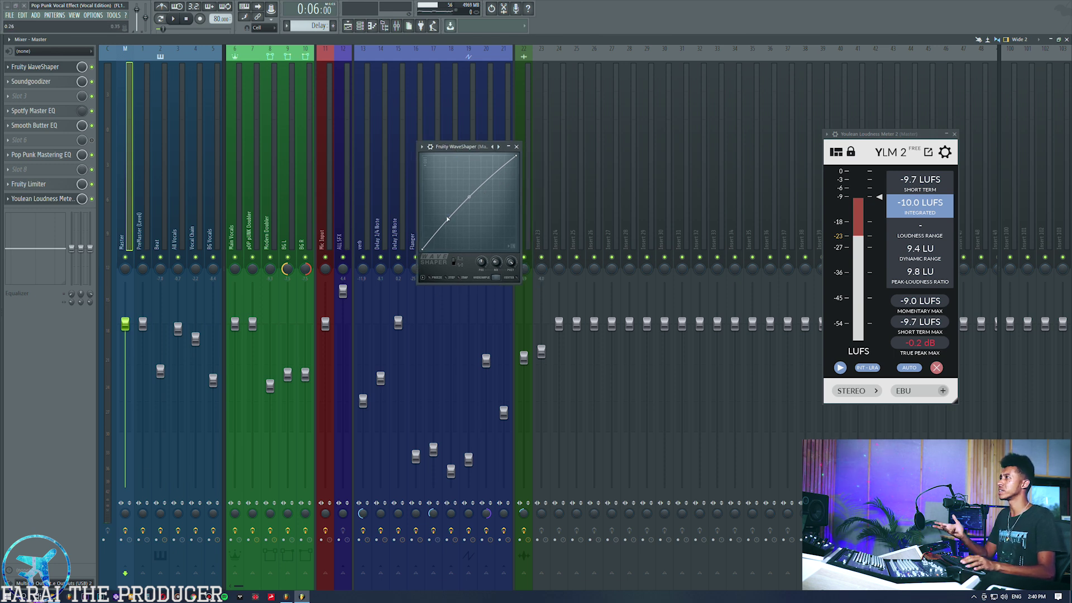
Step: Try the Crossover and saturate preset and the Cold valves preset in Fruity WaveShaper, and play the song briefly
{"action": "left_click", "coordinate": [426, 148]}
{"action": "mouse_move", "coordinate": [467, 172]}
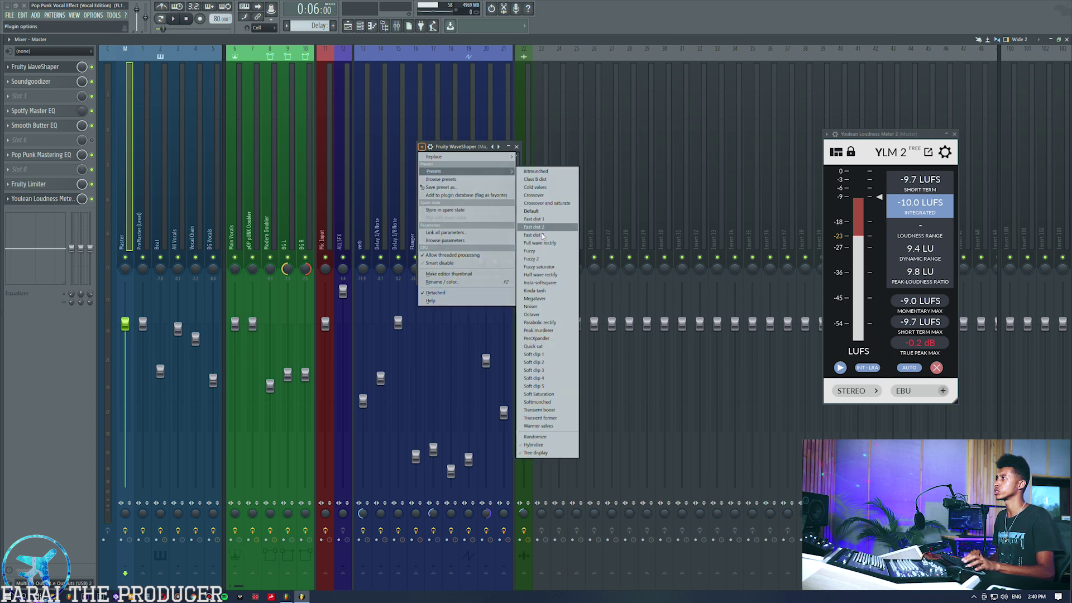
{"action": "left_click", "coordinate": [548, 203]}
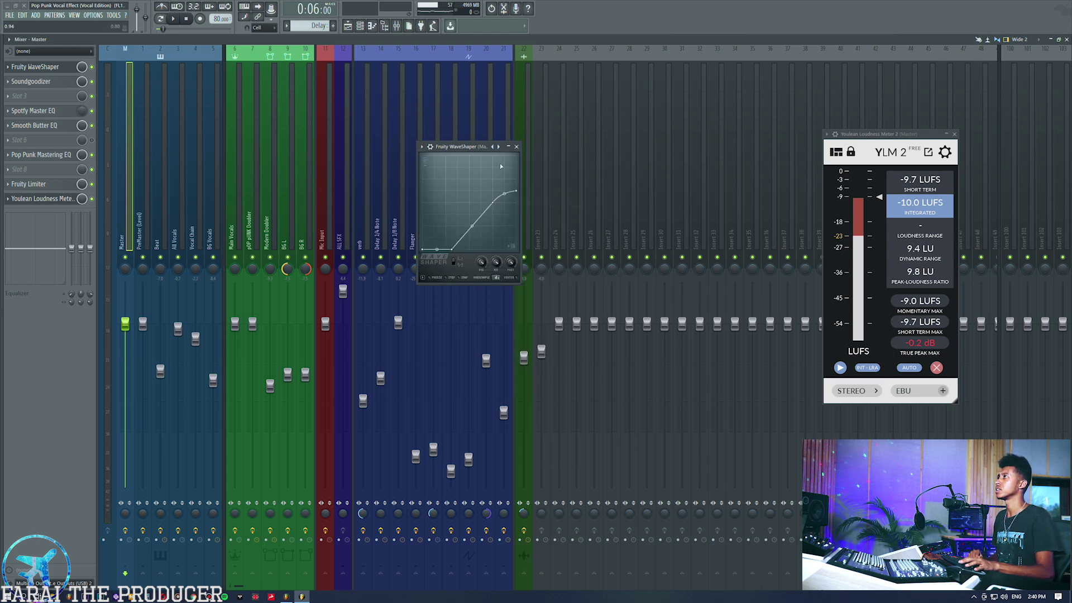
{"action": "left_click", "coordinate": [424, 148]}
{"action": "mouse_move", "coordinate": [467, 172]}
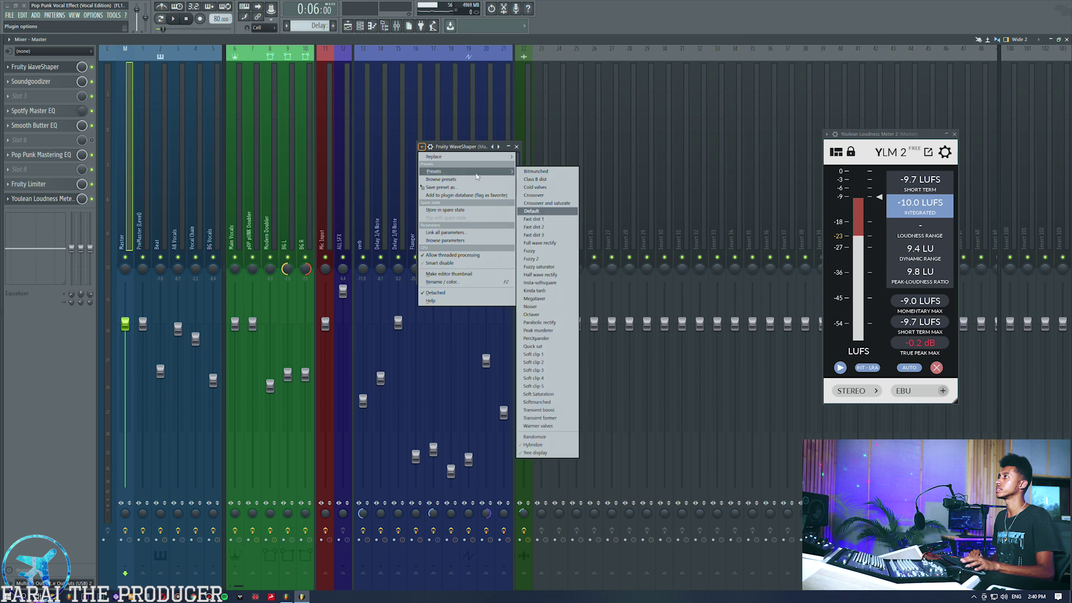
{"action": "left_click", "coordinate": [545, 187]}
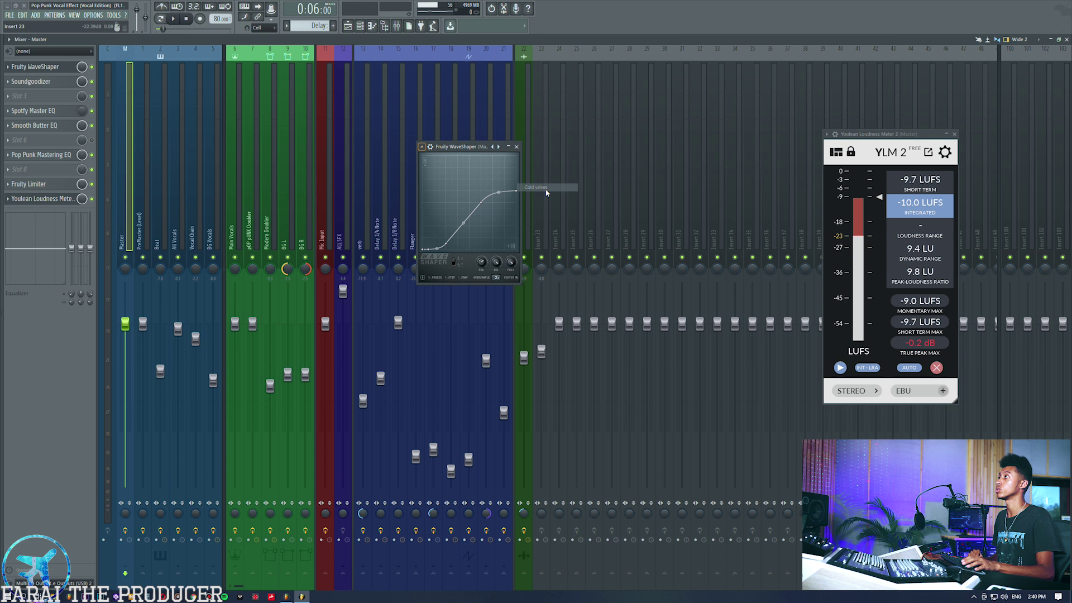
{"action": "left_click", "coordinate": [422, 147]}
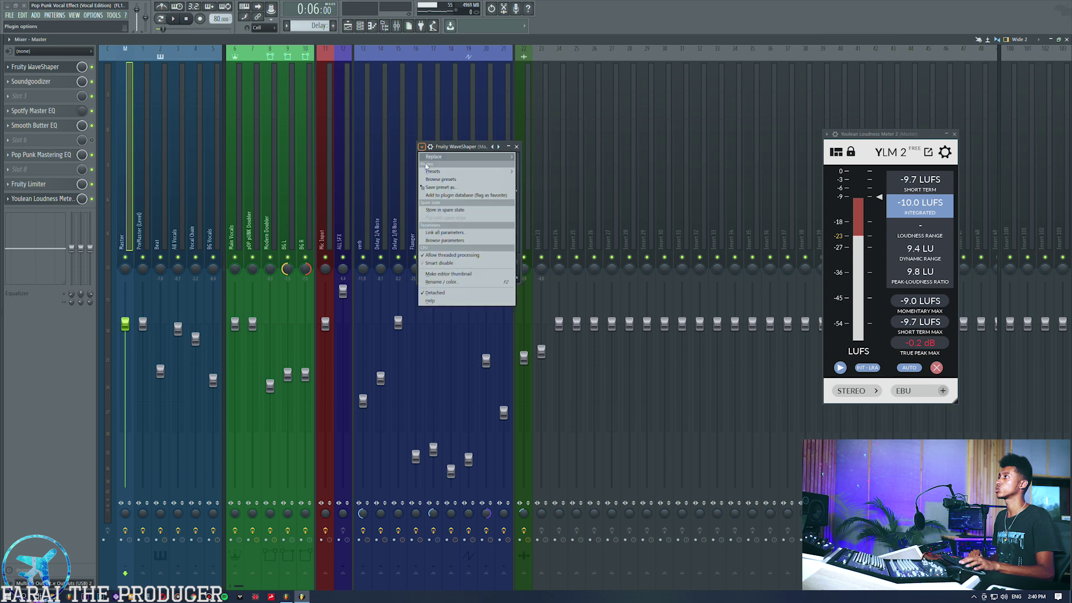
{"action": "left_click", "coordinate": [461, 147]}
{"action": "key", "text": "space"}
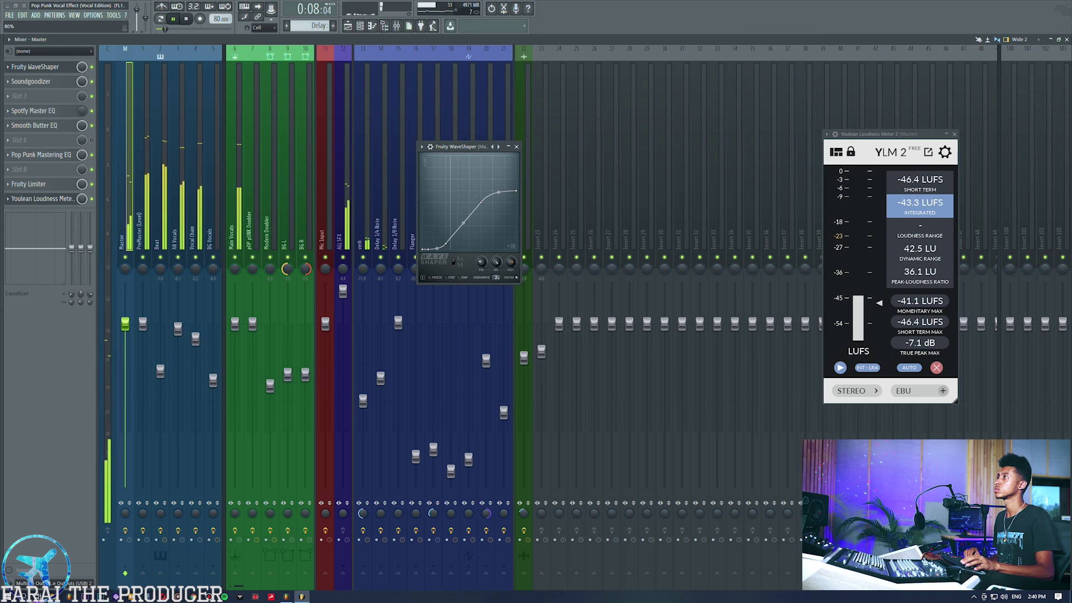
{"action": "key", "text": "space"}
Step: Lower the Master fader, load the Fast dist 2 preset in Fruity WaveShaper and play a short passage
{"action": "left_click_drag", "start_coordinate": [125, 324], "coordinate": [125, 422]}
{"action": "left_click", "coordinate": [422, 147]}
{"action": "mouse_move", "coordinate": [446, 171]}
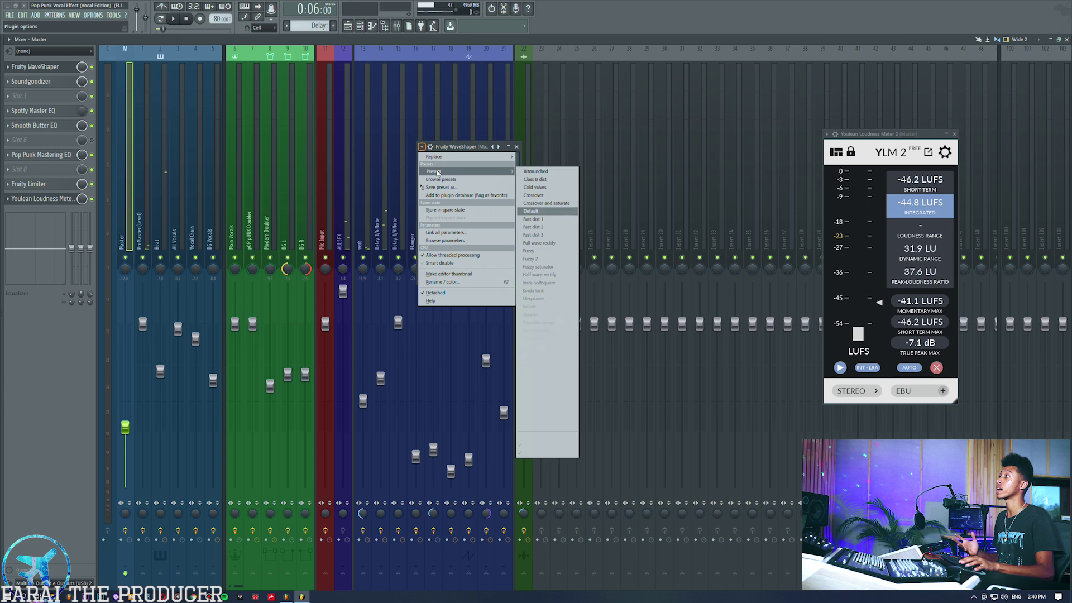
{"action": "left_click", "coordinate": [533, 226]}
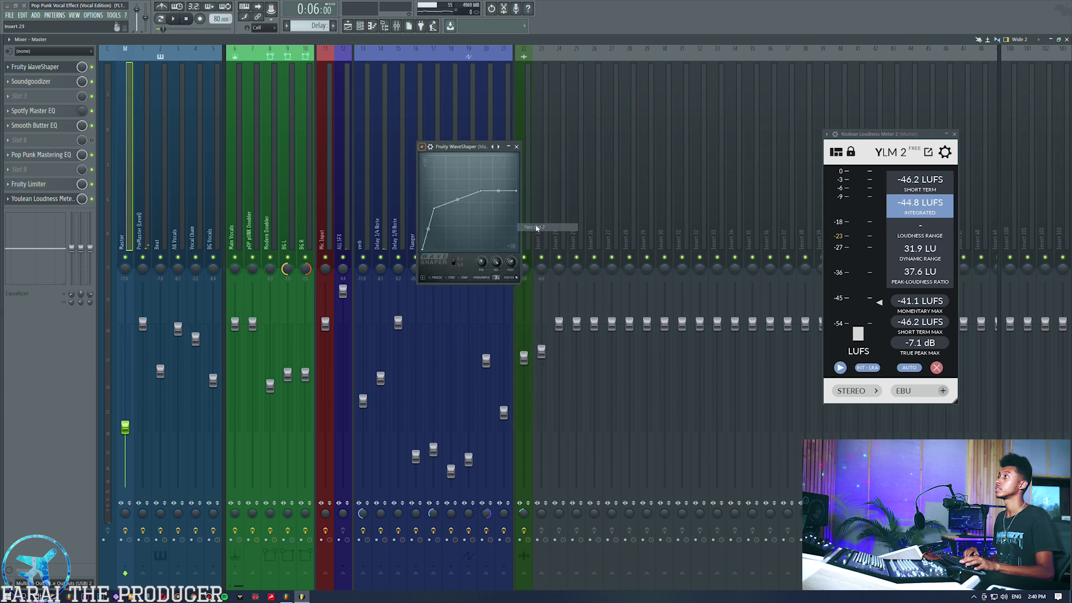
{"action": "key", "text": "space"}
{"action": "left_click_drag", "start_coordinate": [447, 146], "coordinate": [433, 146]}
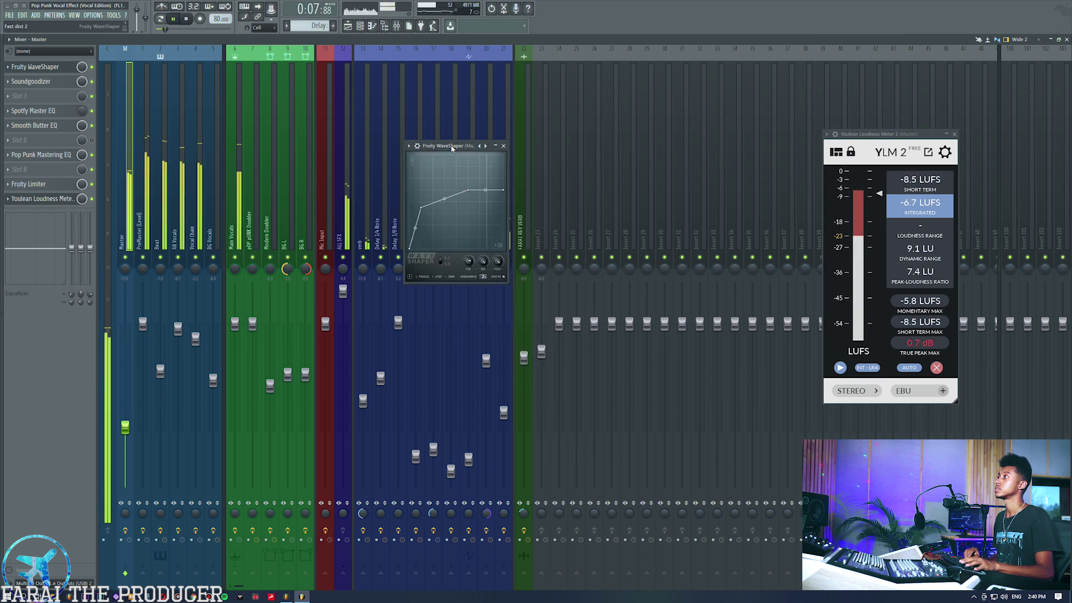
{"action": "key", "text": "space"}
Step: Step forward through the Fruity WaveShaper presets to Fuzzy saturator during playback, and stop the song
{"action": "key", "text": "space"}
{"action": "left_click", "coordinate": [484, 145]}
{"action": "left_click", "coordinate": [484, 145]}
{"action": "left_click", "coordinate": [485, 146]}
{"action": "left_click", "coordinate": [484, 146]}
{"action": "left_click", "coordinate": [484, 145]}
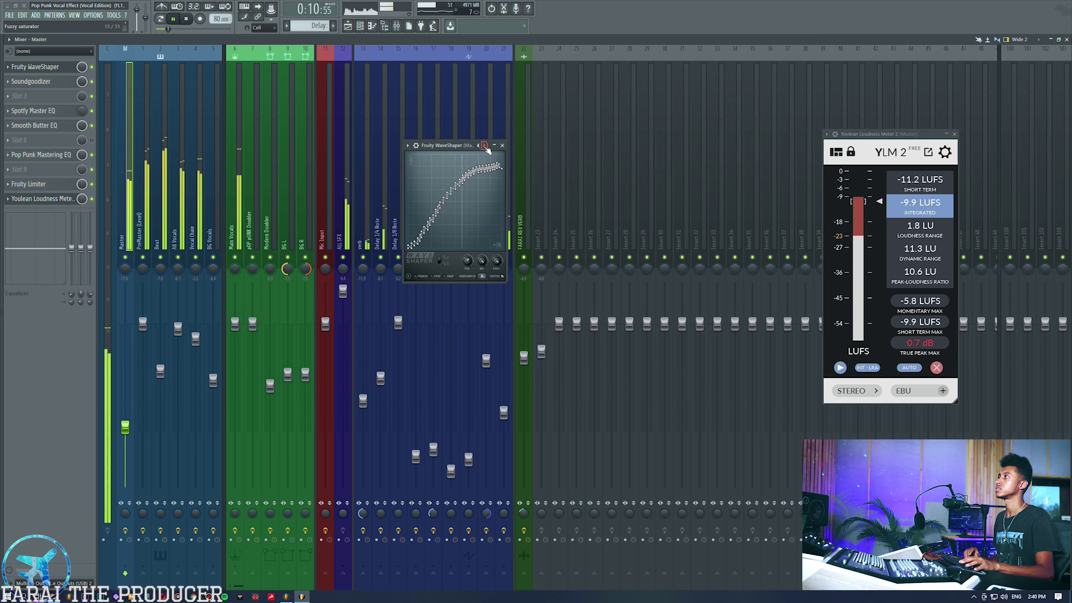
{"action": "key", "text": "space"}
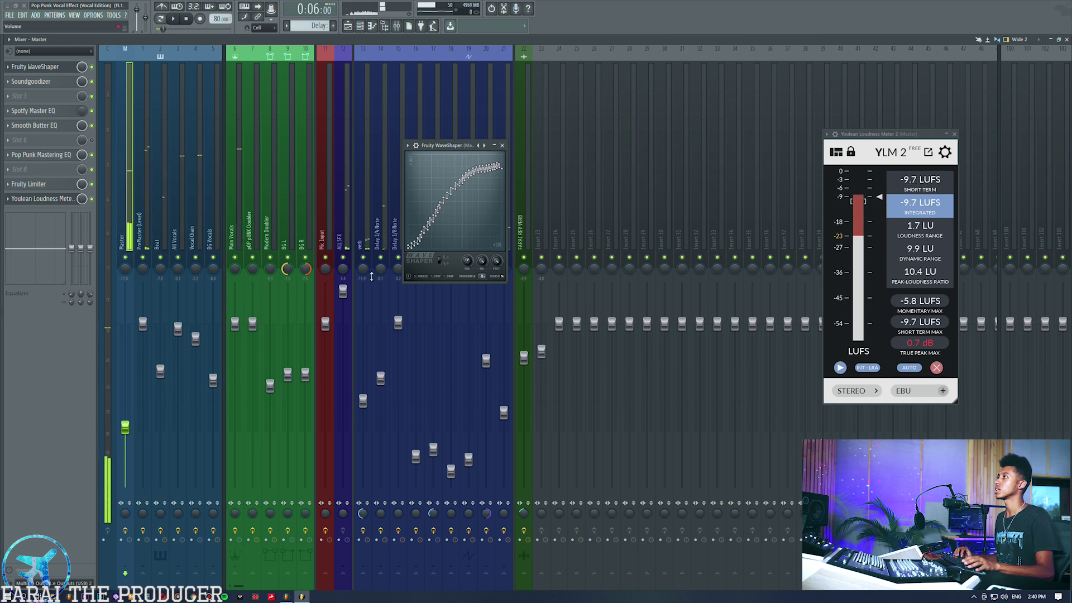
Step: Reset the Master fader to 0.0 dB and play the song through the Fuzzy saturator curve
{"action": "left_click", "coordinate": [128, 437], "text": "alt"}
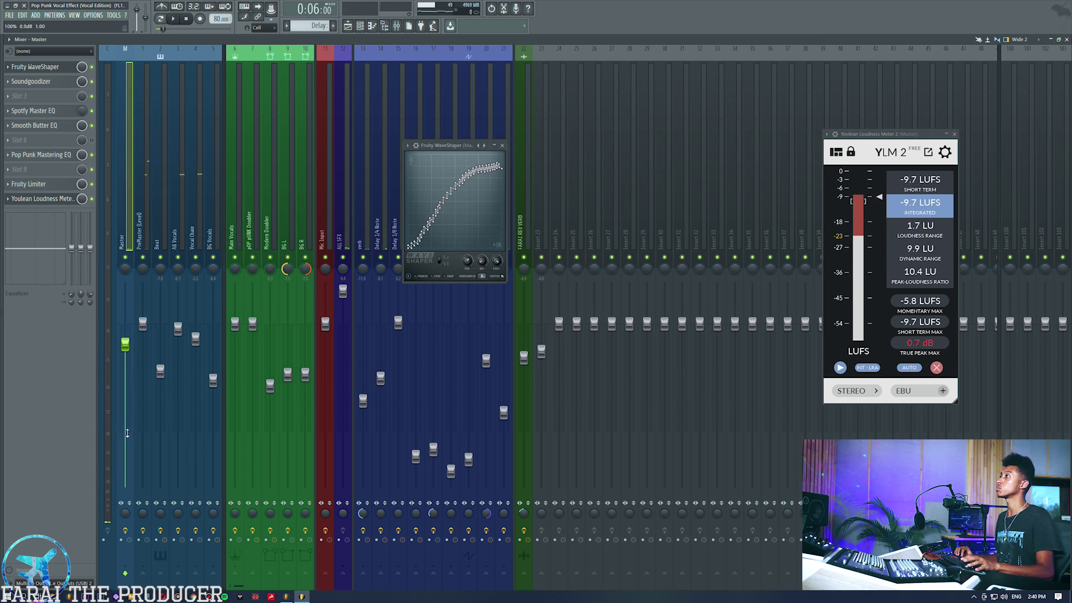
{"action": "key", "text": "space"}
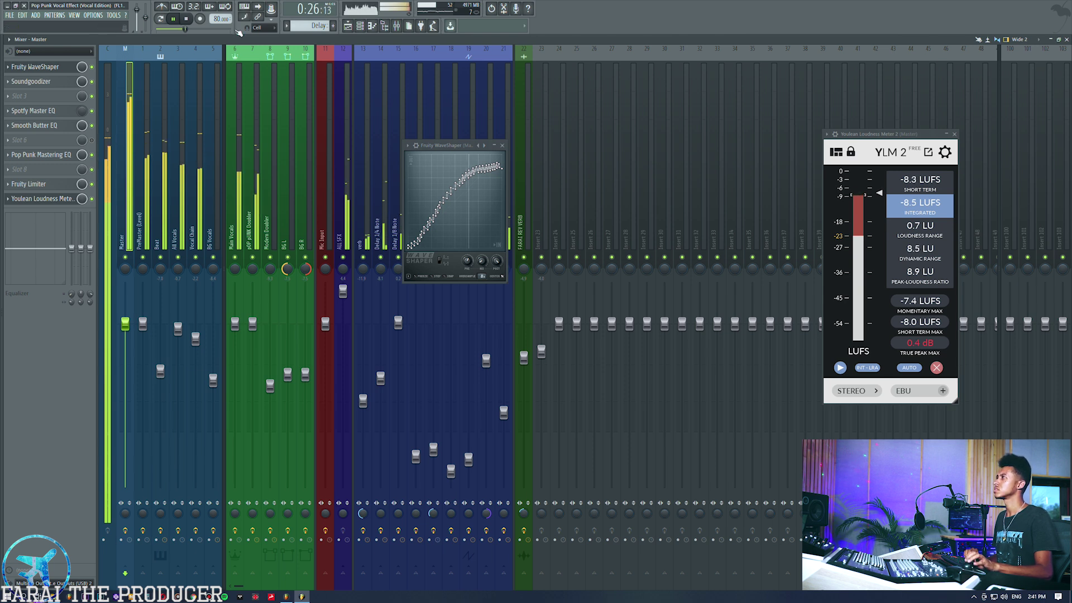
{"action": "key", "text": "space"}
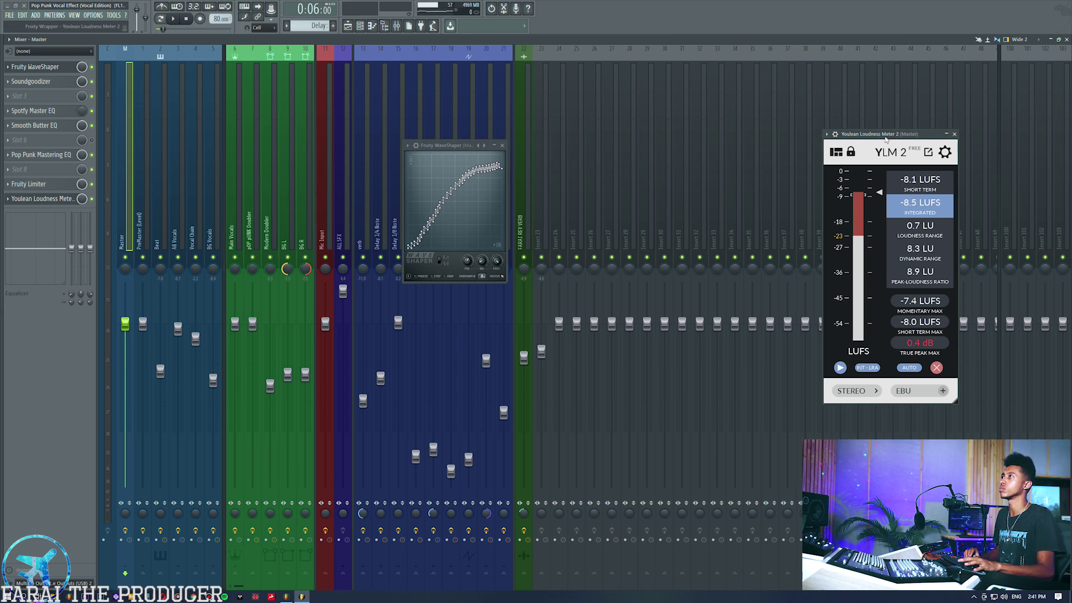
Step: Replay the song to judge the Fruity WaveShaper saturation, moving its window aside, and close the WaveShaper
{"action": "key", "text": "space"}
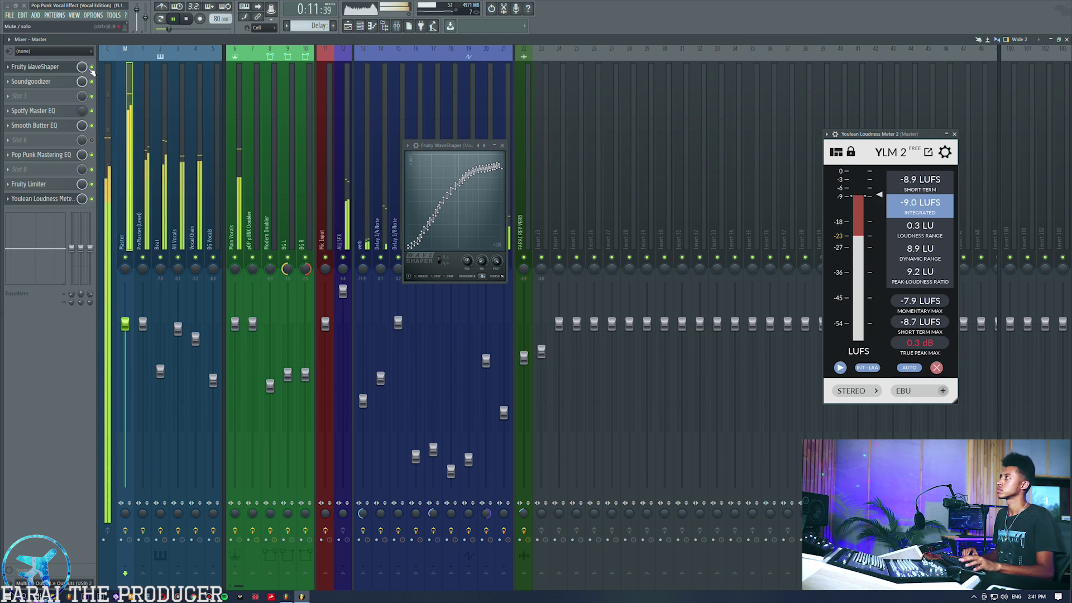
{"action": "left_click_drag", "start_coordinate": [453, 147], "coordinate": [480, 144]}
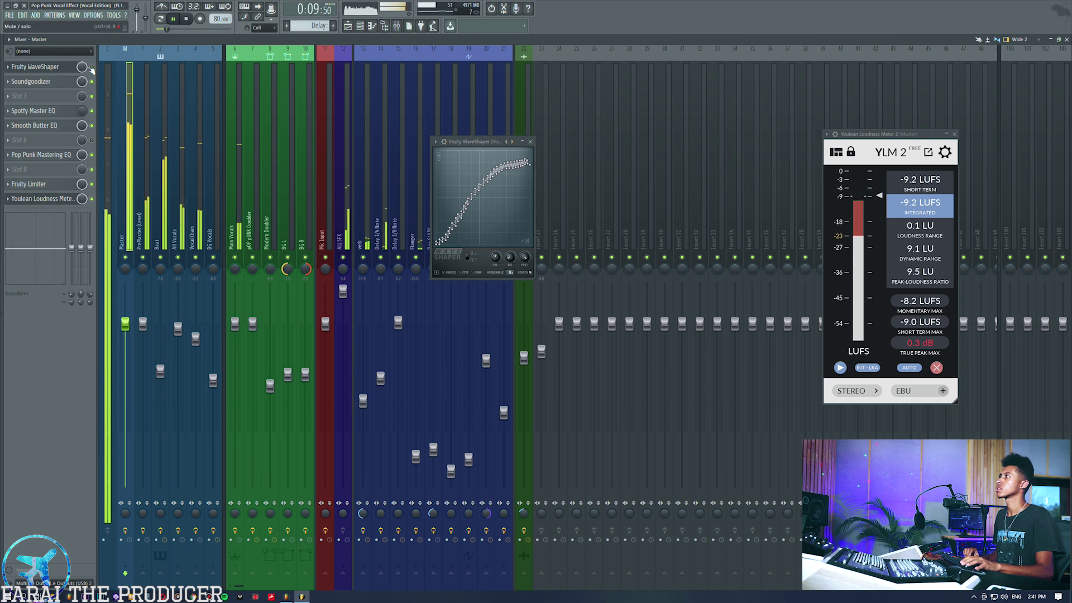
{"action": "key", "text": "space"}
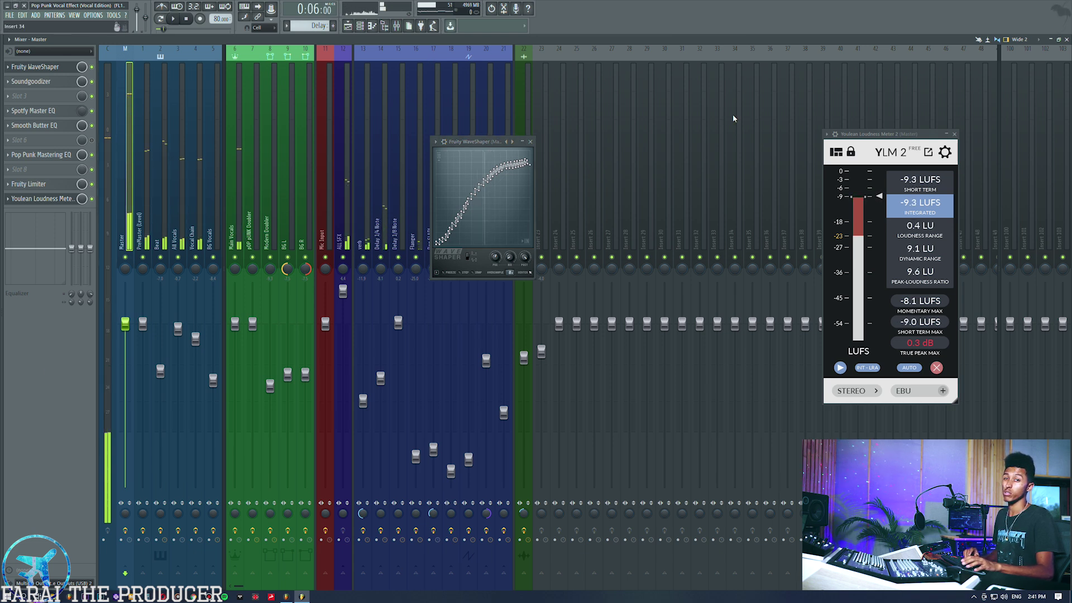
{"action": "left_click", "coordinate": [50, 68]}
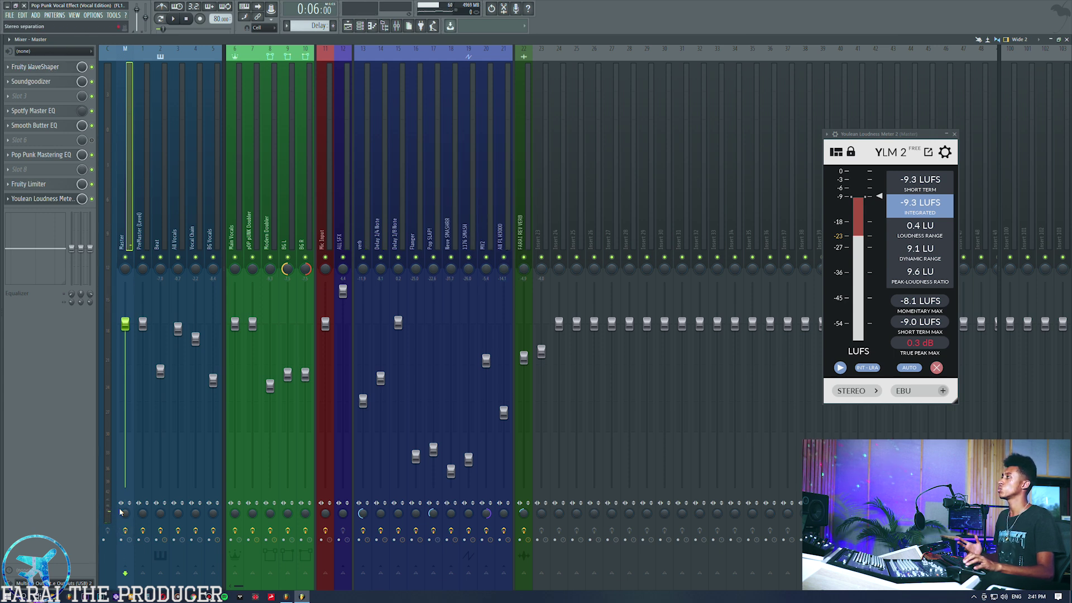
Step: Inspect the Mid-Side EQ on the PreMaster track and its Side (Stereo) EQ, and close both windows
{"action": "left_click", "coordinate": [148, 114]}
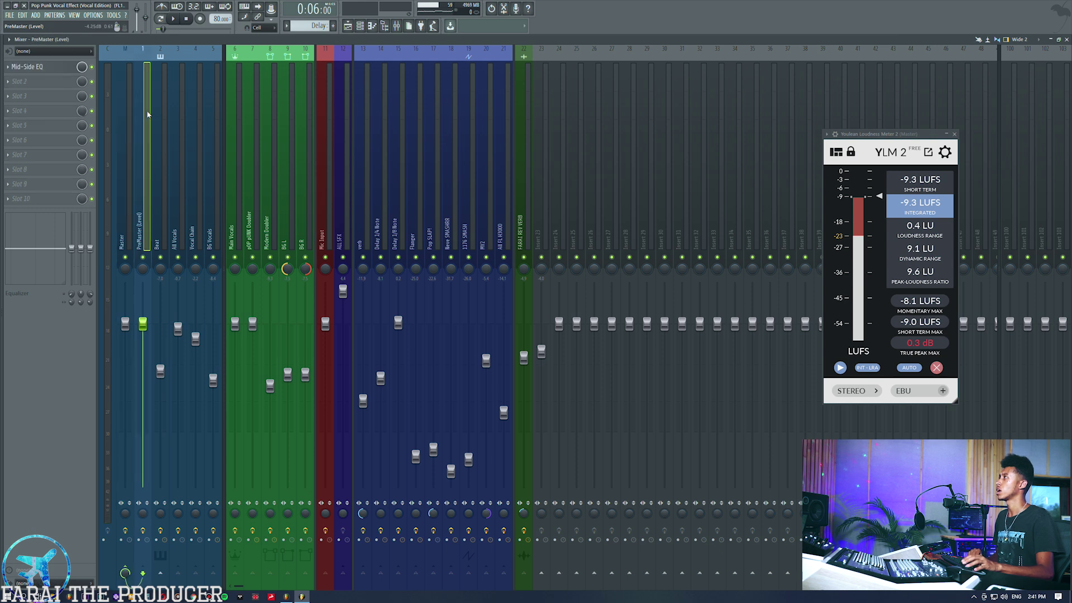
{"action": "left_click", "coordinate": [52, 70]}
{"action": "left_click", "coordinate": [726, 250]}
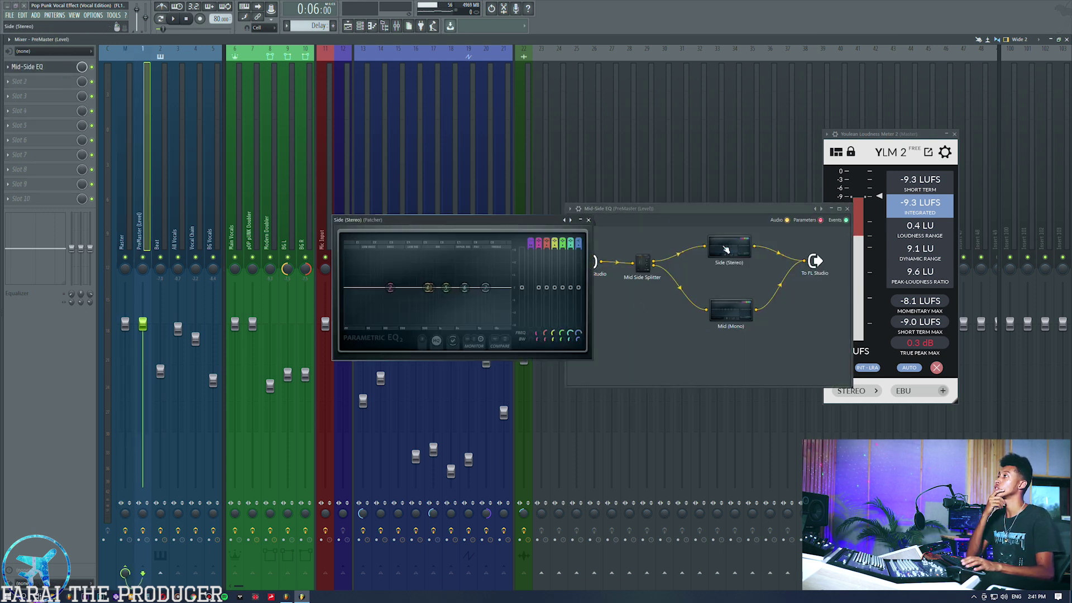
{"action": "left_click", "coordinate": [589, 220]}
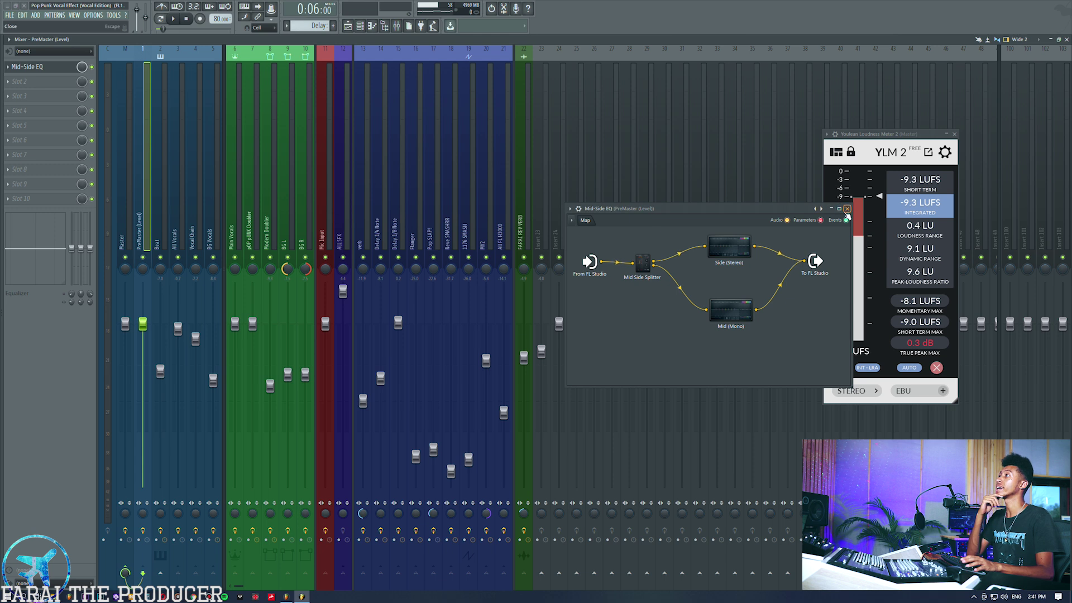
{"action": "left_click", "coordinate": [847, 209]}
Step: Examine the effect slots and routing of the Beat and PreMaster tracks, ending on the Beat track
{"action": "left_click", "coordinate": [158, 218]}
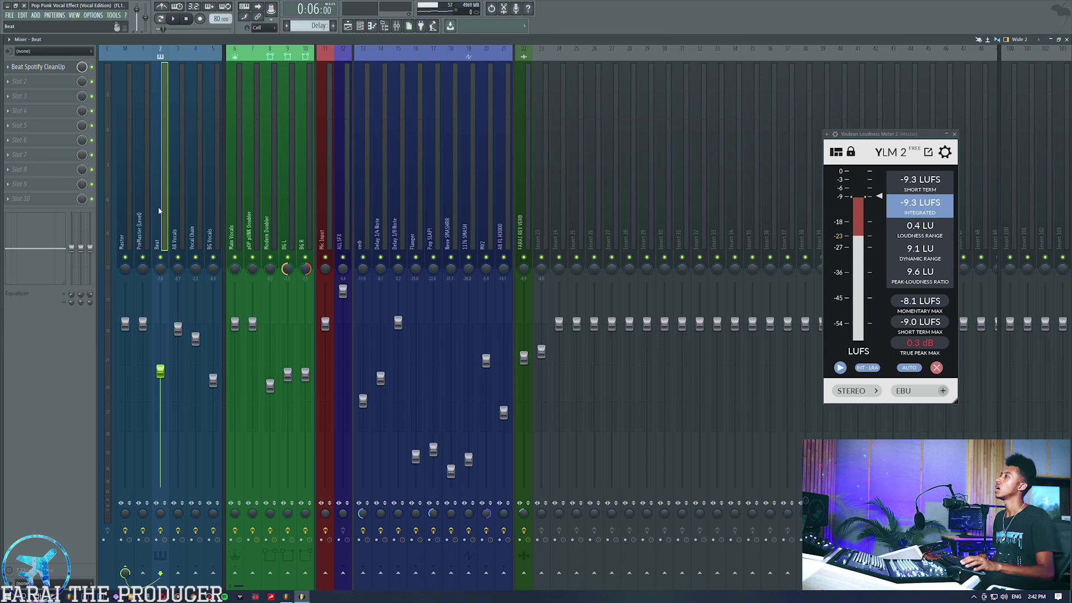
{"action": "left_click", "coordinate": [142, 217]}
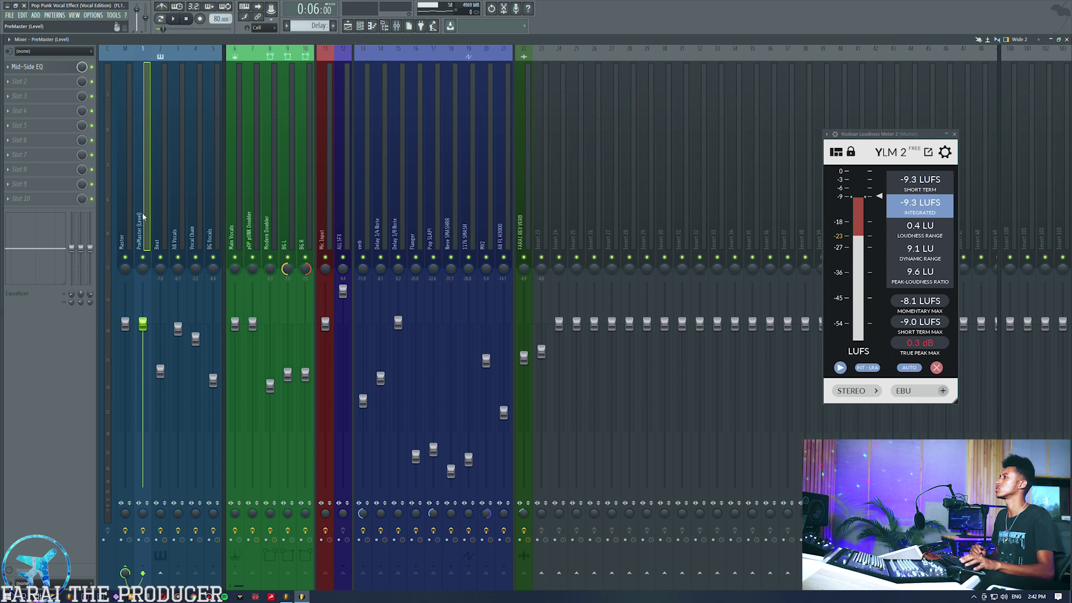
{"action": "left_click", "coordinate": [155, 223]}
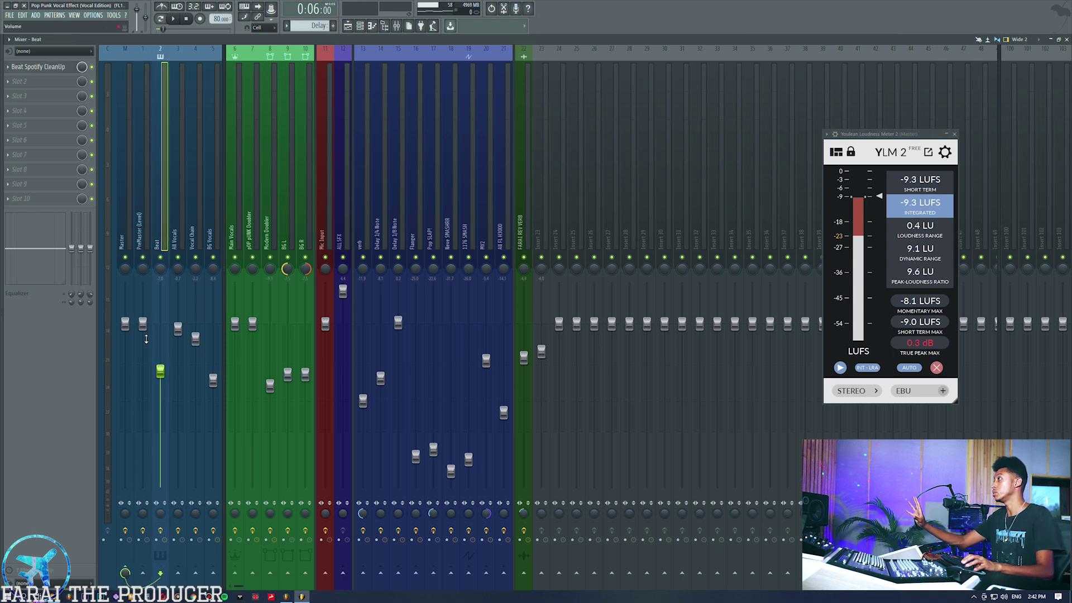
Step: Try routing the Beat track only to the PreMaster and playing briefly with the PreMaster muted
{"action": "left_click", "coordinate": [143, 573], "text": "ctrl"}
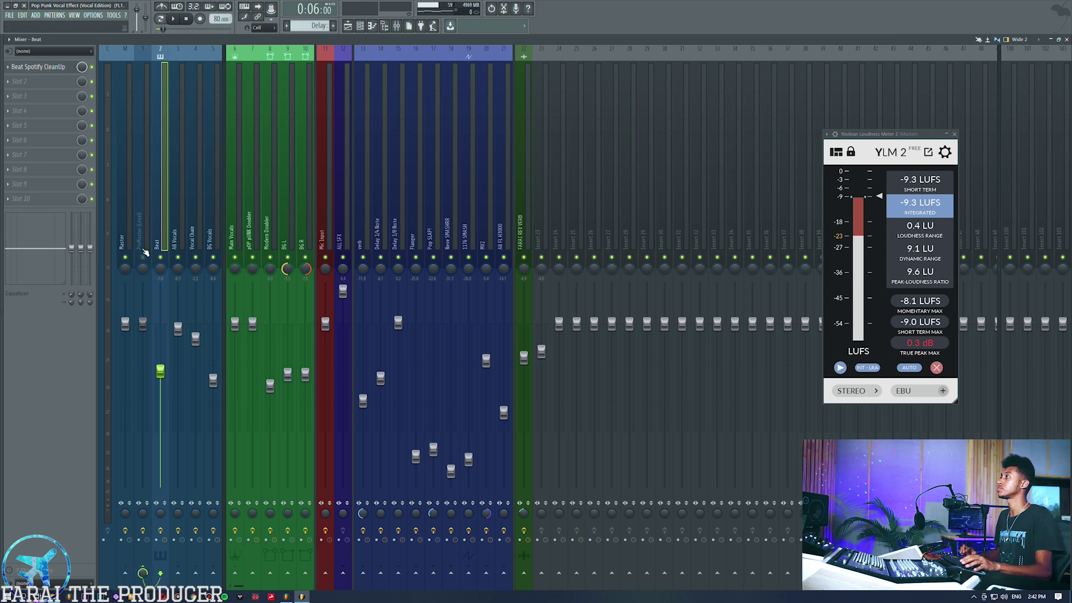
{"action": "key", "text": "space"}
{"action": "key", "text": "space"}
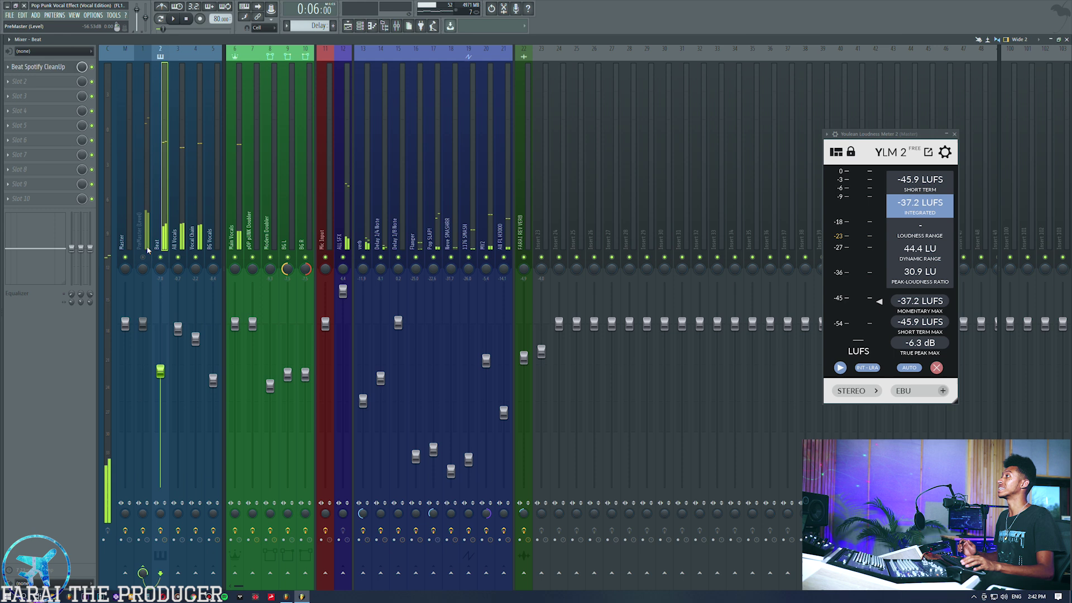
{"action": "left_click", "coordinate": [142, 211]}
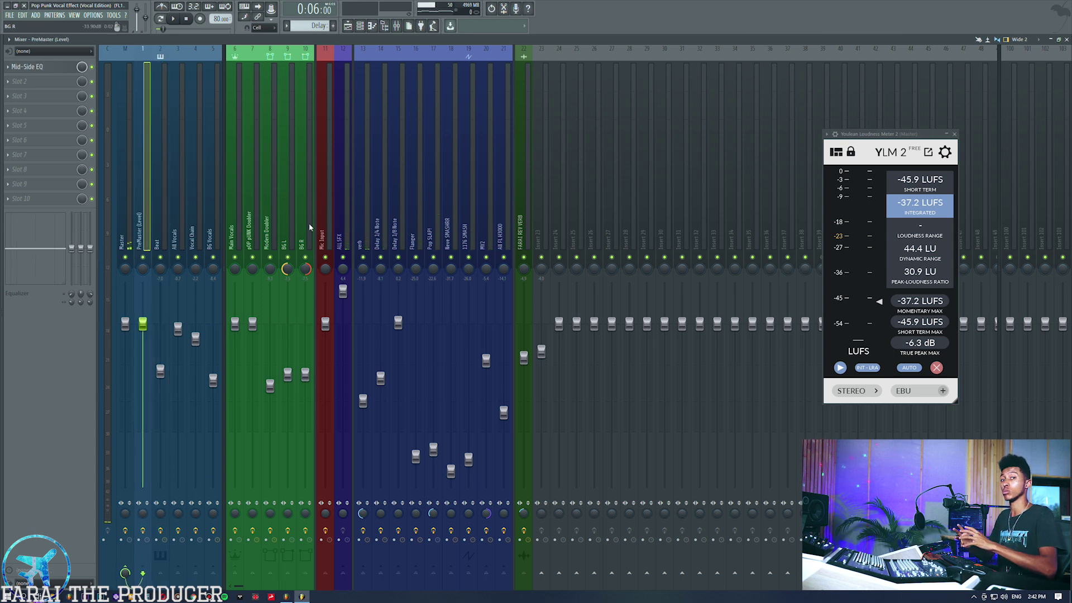
Step: With the Beat routed to the Master, play the song with the PreMaster muted, and unmute the PreMaster
{"action": "left_click", "coordinate": [162, 217]}
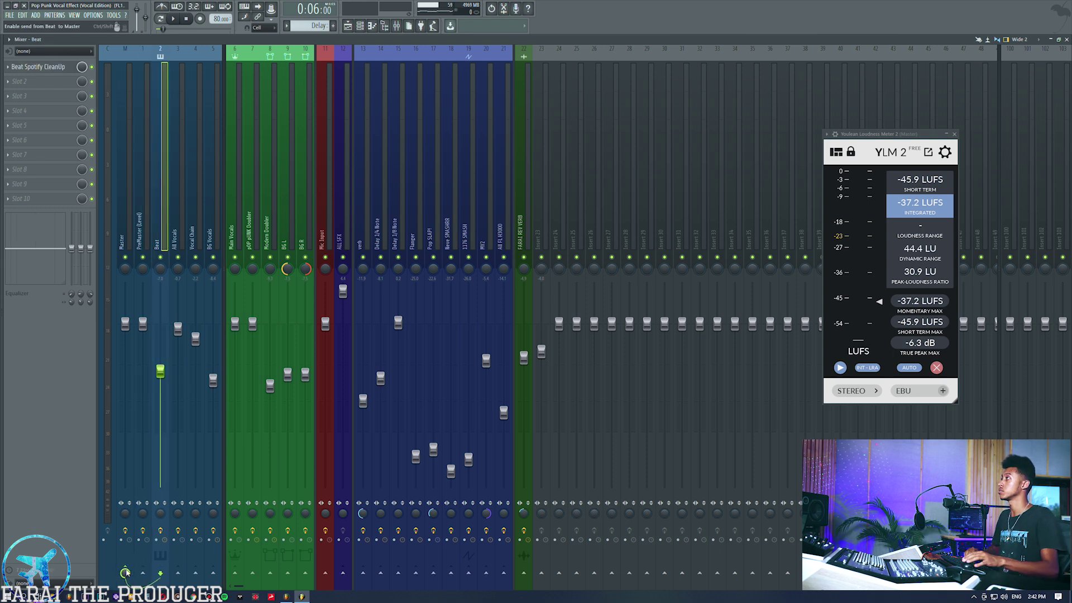
{"action": "key", "text": "space"}
{"action": "left_click", "coordinate": [143, 258]}
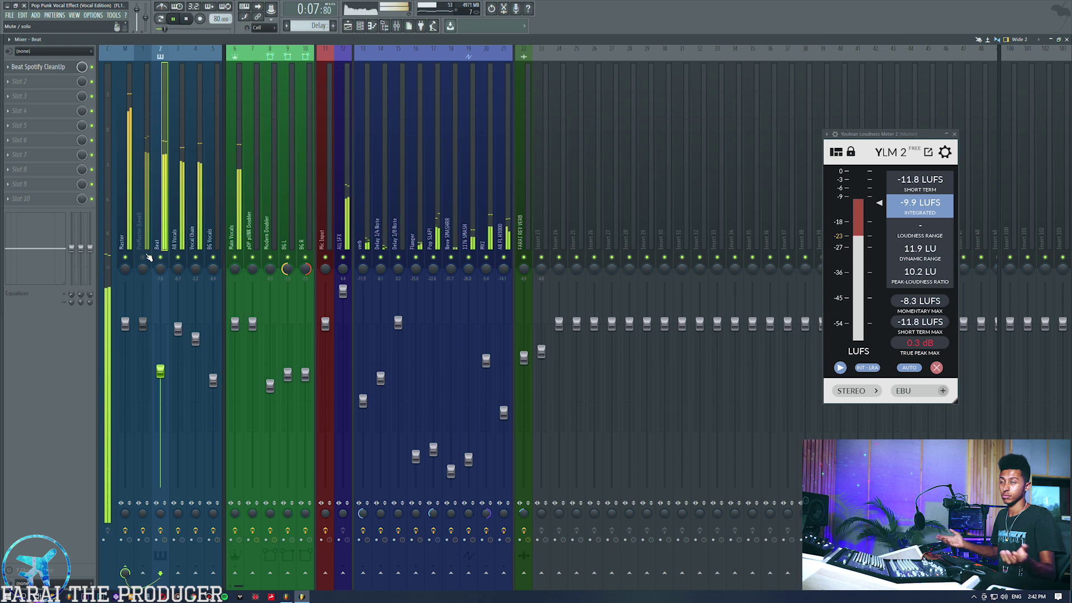
{"action": "key", "text": "space"}
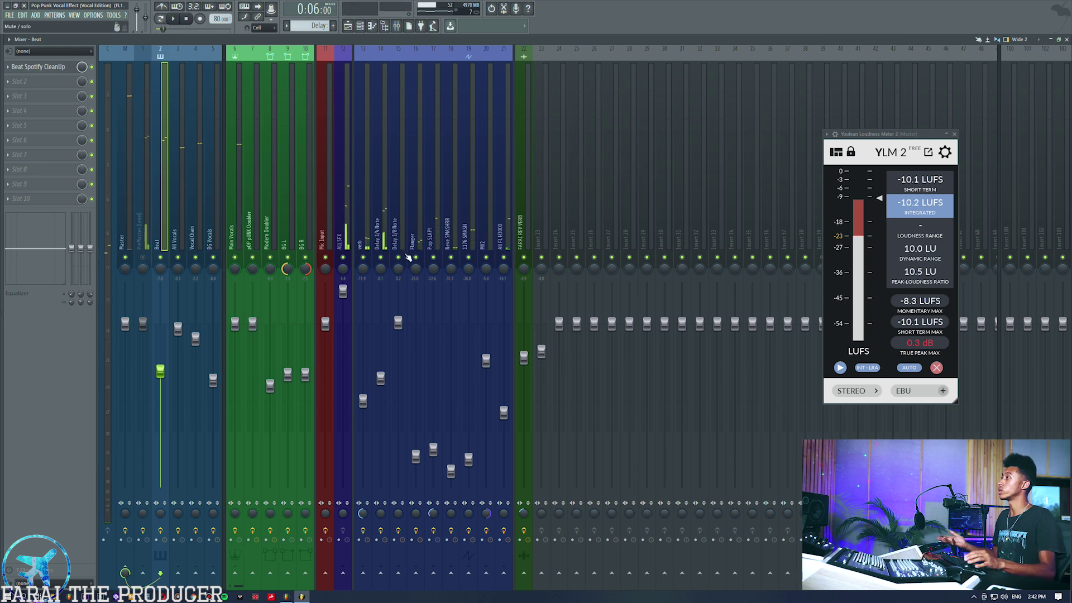
{"action": "left_click", "coordinate": [144, 257]}
Step: Open the PreMaster's Mid-Side EQ, move its window clear of the loudness meter and examine the Side (Stereo) branch
{"action": "left_click", "coordinate": [146, 195]}
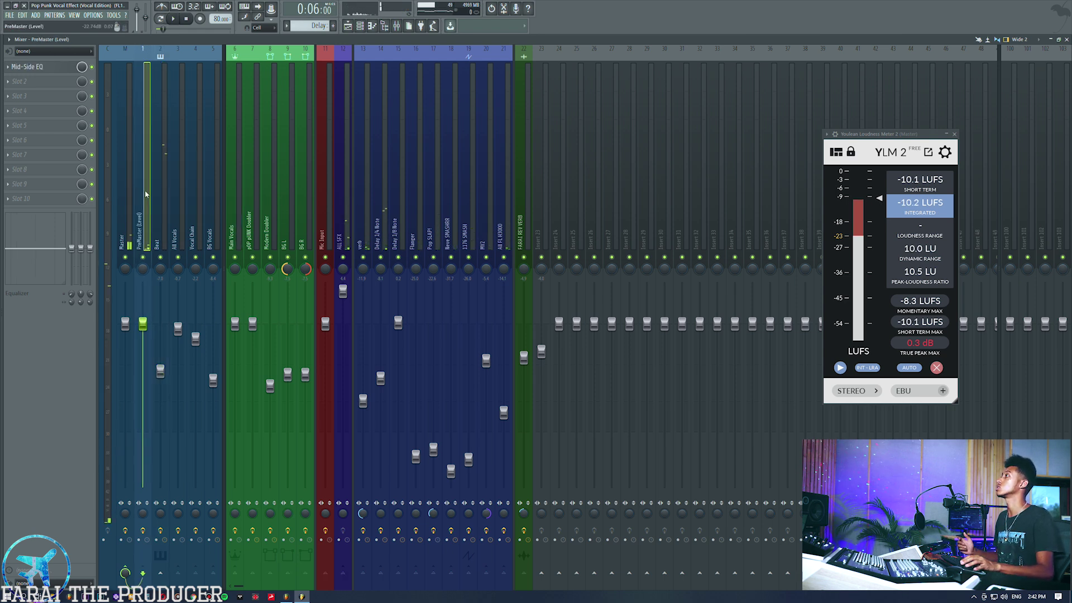
{"action": "left_click", "coordinate": [49, 68]}
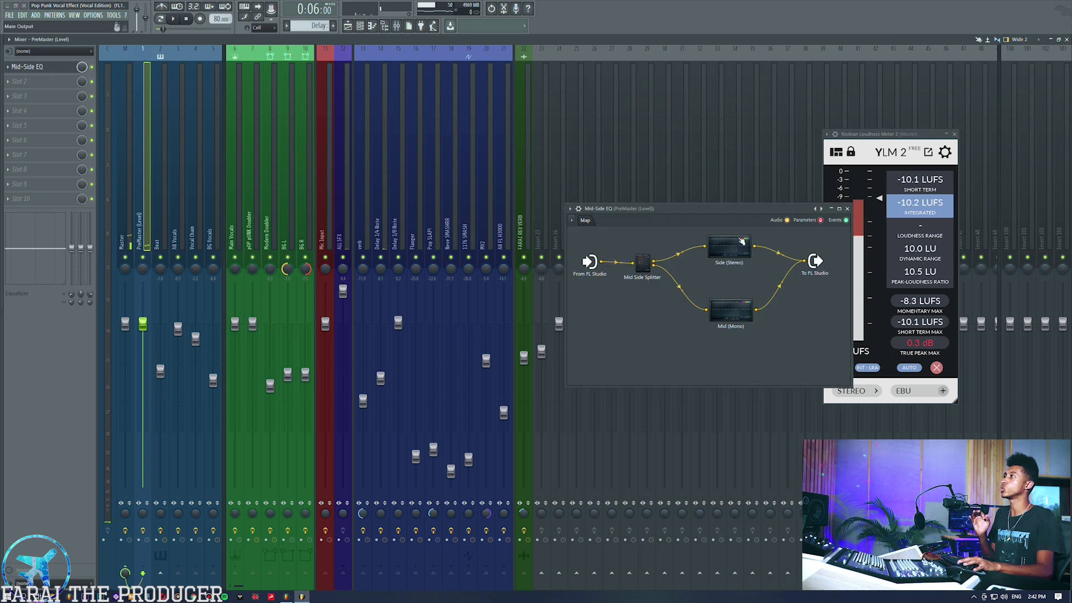
{"action": "left_click_drag", "start_coordinate": [710, 213], "coordinate": [603, 222]}
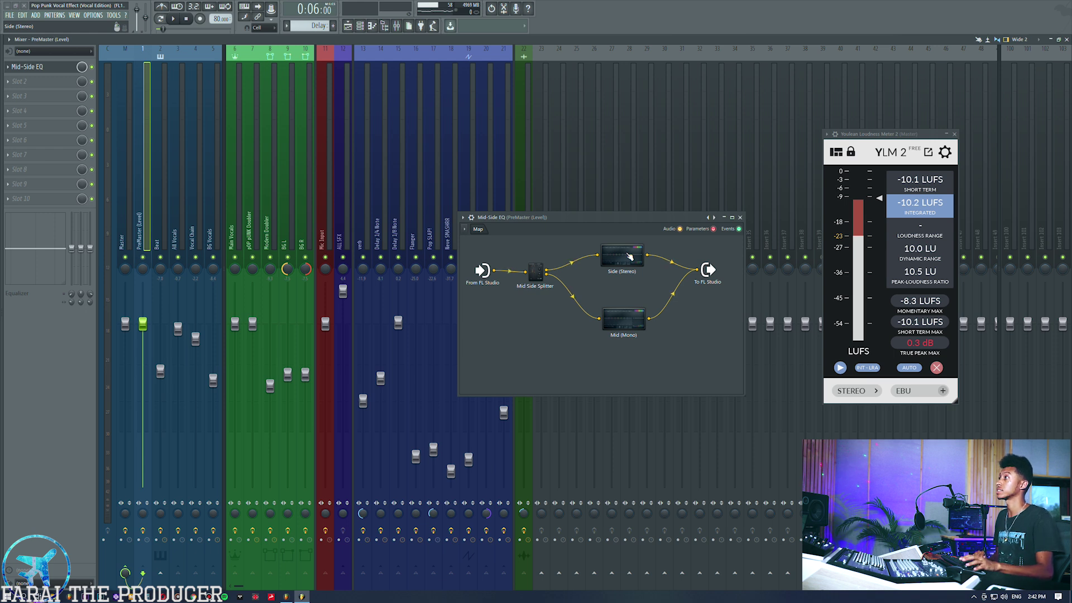
{"action": "left_click", "coordinate": [629, 256]}
{"action": "left_click", "coordinate": [590, 225]}
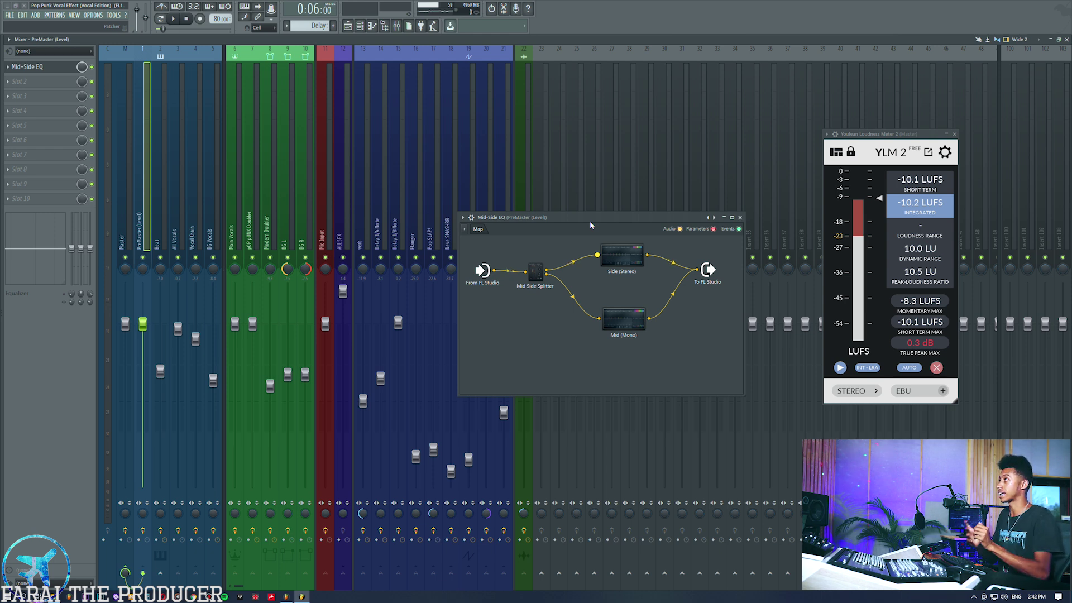
{"action": "left_click_drag", "start_coordinate": [590, 222], "coordinate": [585, 209]}
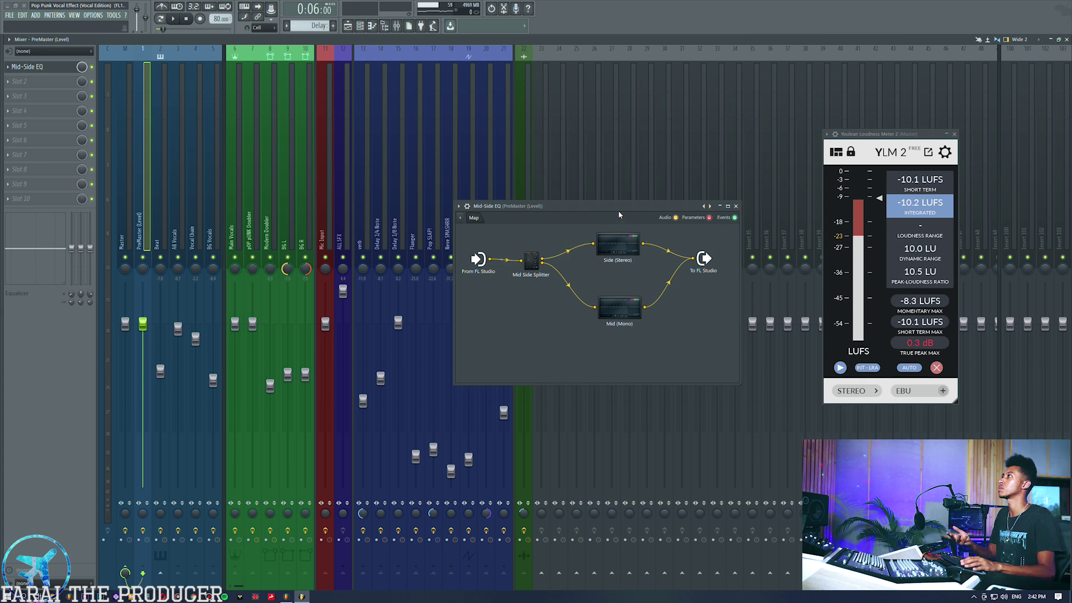
Step: Reposition the Mid-Side EQ window, mute the Beat and play the song briefly to hear the vocals alone
{"action": "left_click_drag", "start_coordinate": [618, 209], "coordinate": [614, 225]}
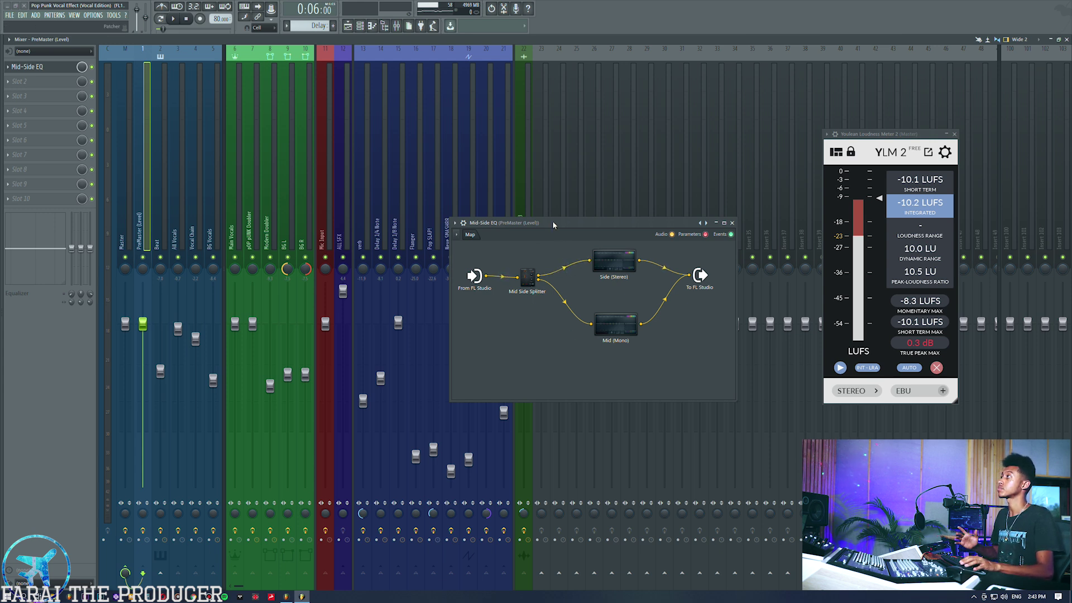
{"action": "key", "text": "space"}
{"action": "left_click", "coordinate": [160, 257]}
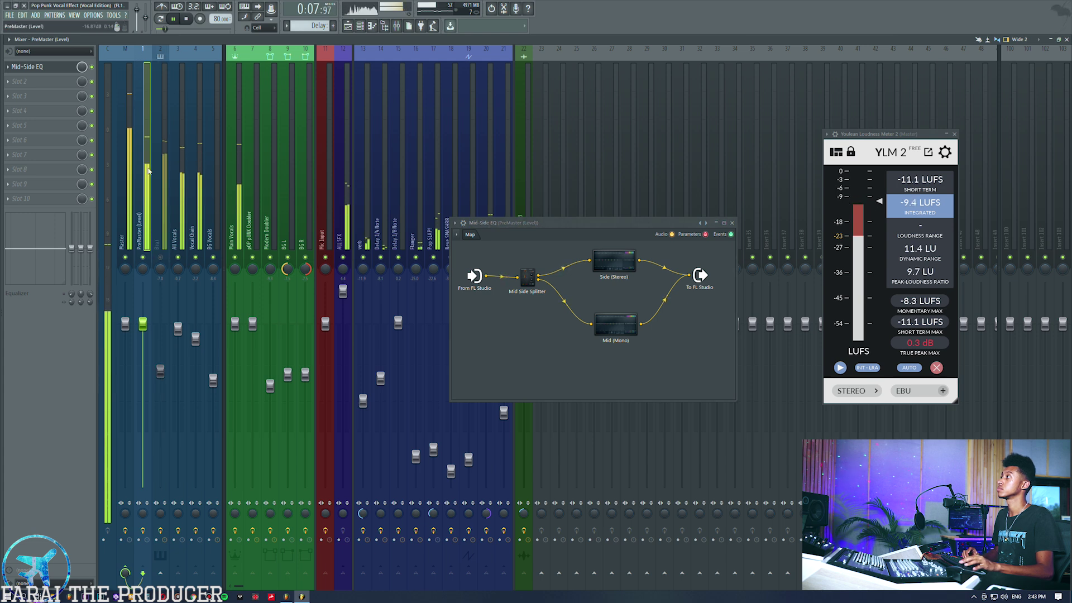
{"action": "key", "text": "space"}
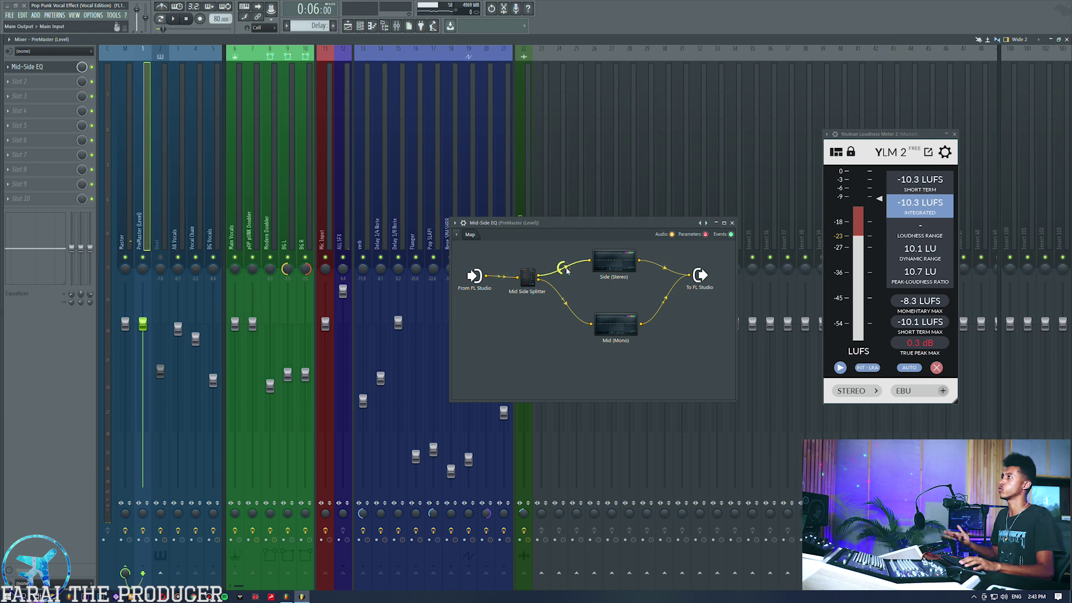
Step: Play the vocals with the Beat muted, check the Master's stereo separation and adjust the Mid-Side EQ's Mid (Mono) cable level
{"action": "left_click_drag", "start_coordinate": [579, 226], "coordinate": [566, 209]}
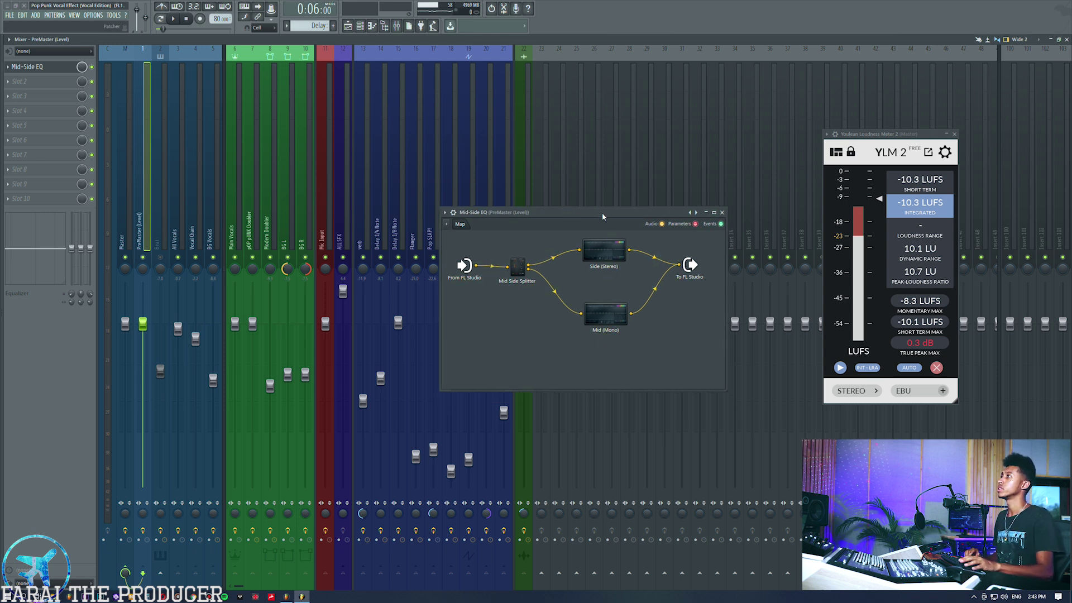
{"action": "key", "text": "space"}
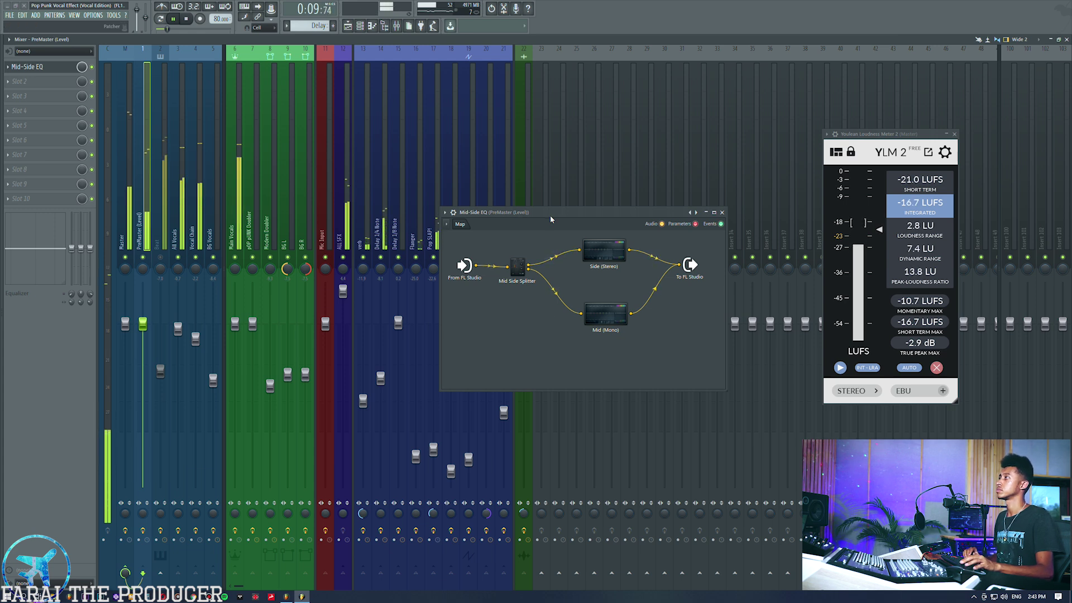
{"action": "left_click", "coordinate": [129, 514]}
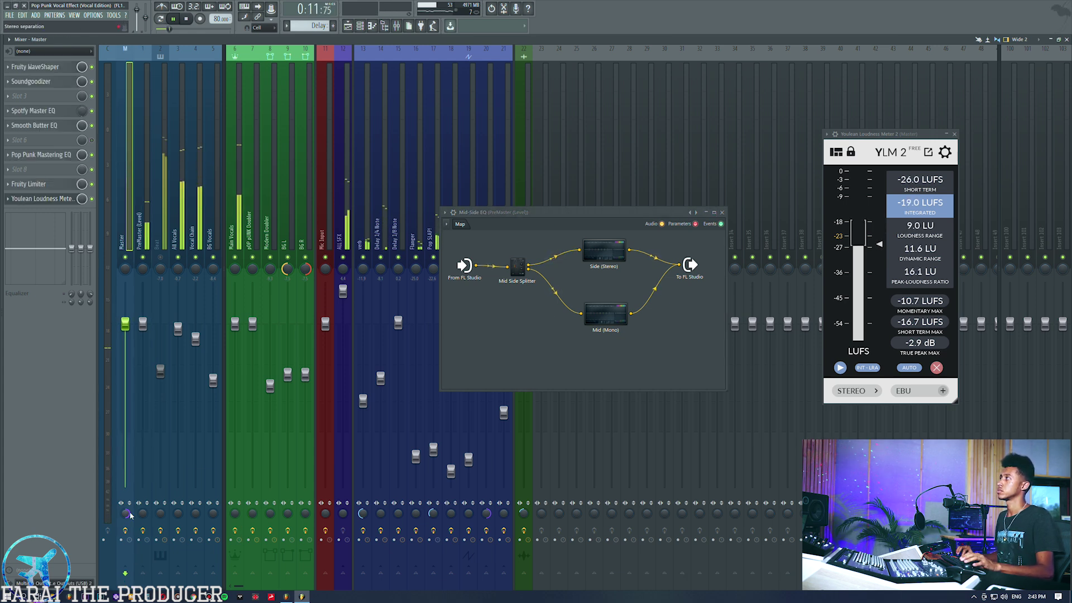
{"action": "key", "text": "space"}
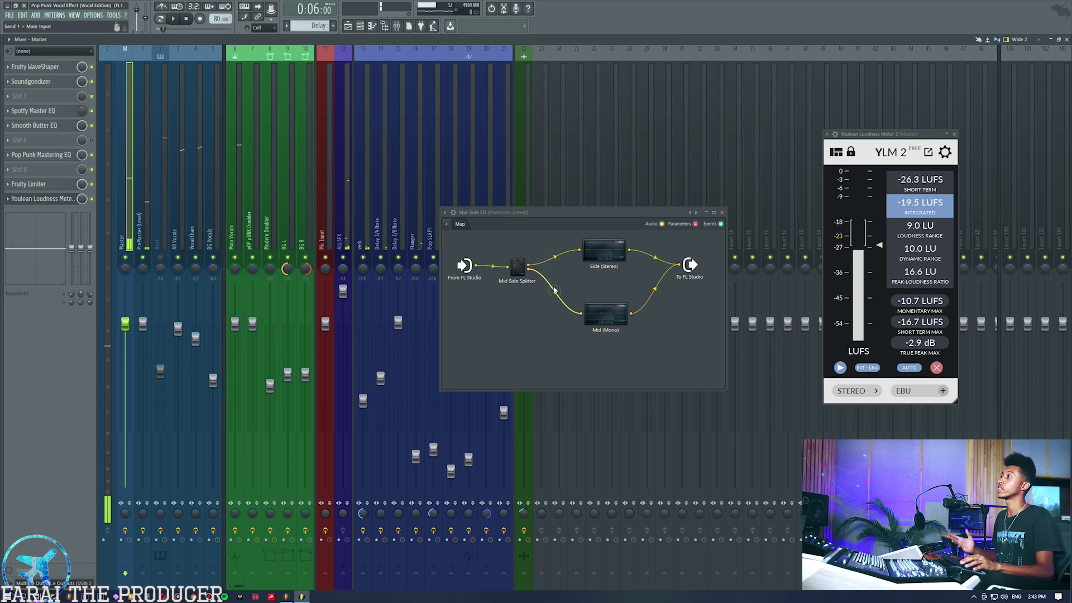
{"action": "left_click", "coordinate": [553, 289]}
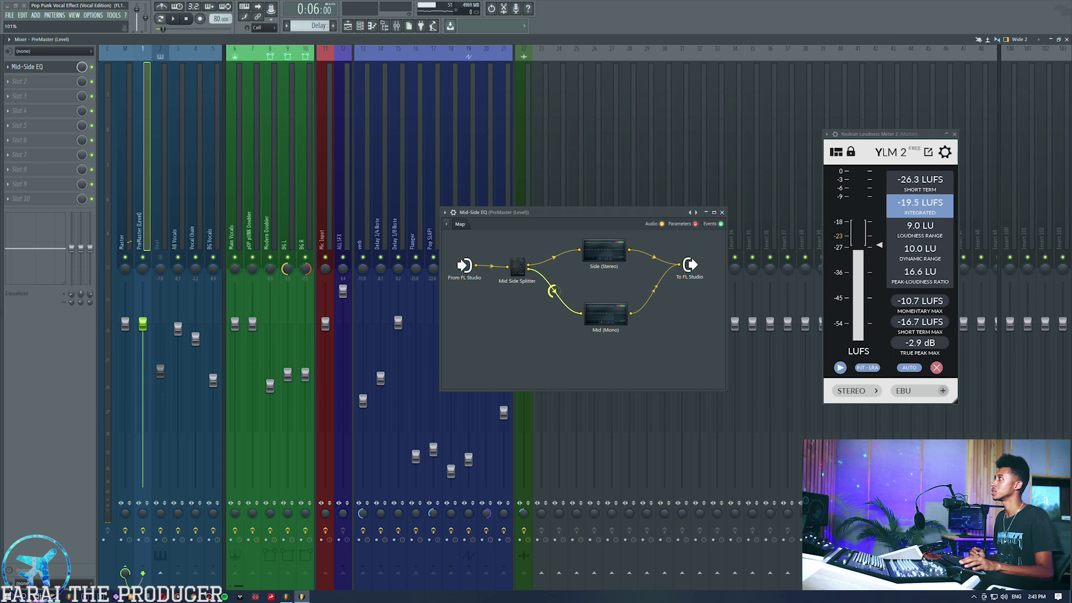
Step: Open the Side (Stereo) EQ and, during playback, give band 3 a slight boost near 715 Hz
{"action": "left_click_drag", "start_coordinate": [570, 215], "coordinate": [574, 311]}
{"action": "double_click", "coordinate": [582, 258]}
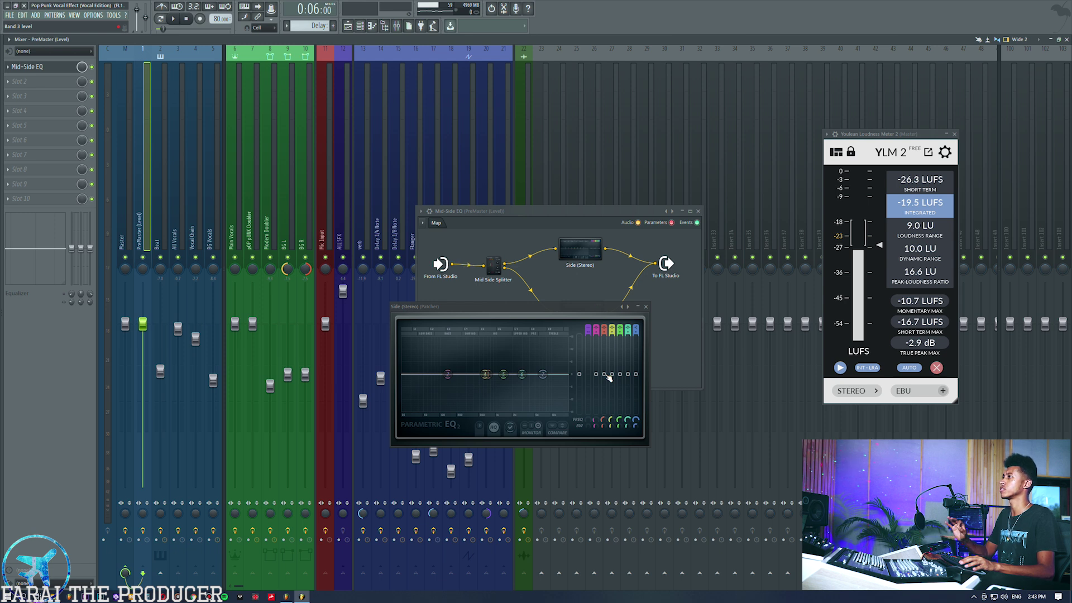
{"action": "key", "text": "space"}
{"action": "left_click_drag", "start_coordinate": [608, 376], "coordinate": [603, 357]}
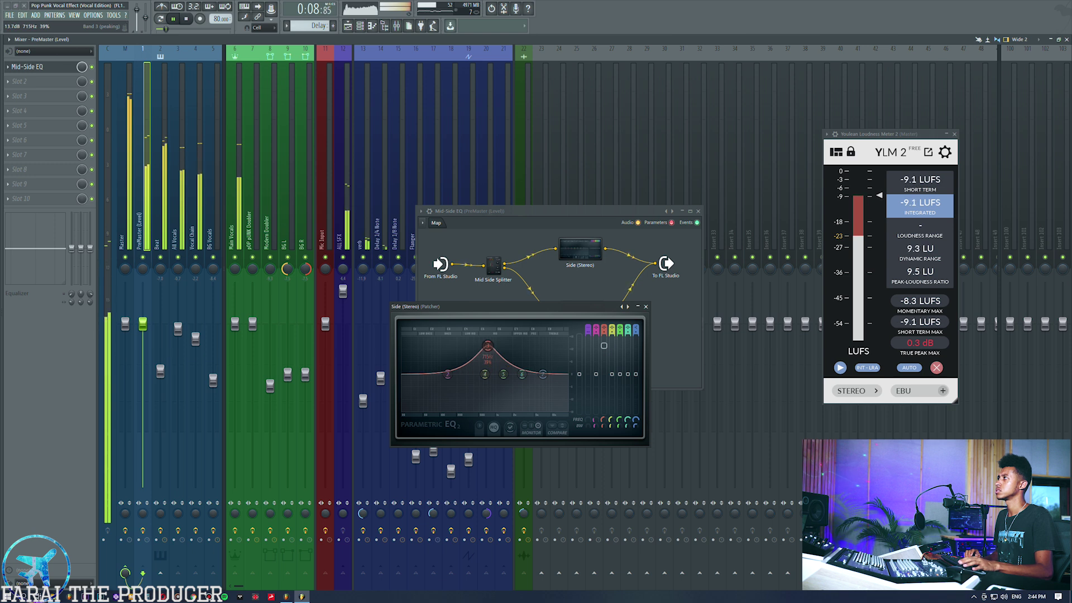
{"action": "left_click_drag", "start_coordinate": [487, 356], "coordinate": [488, 368]}
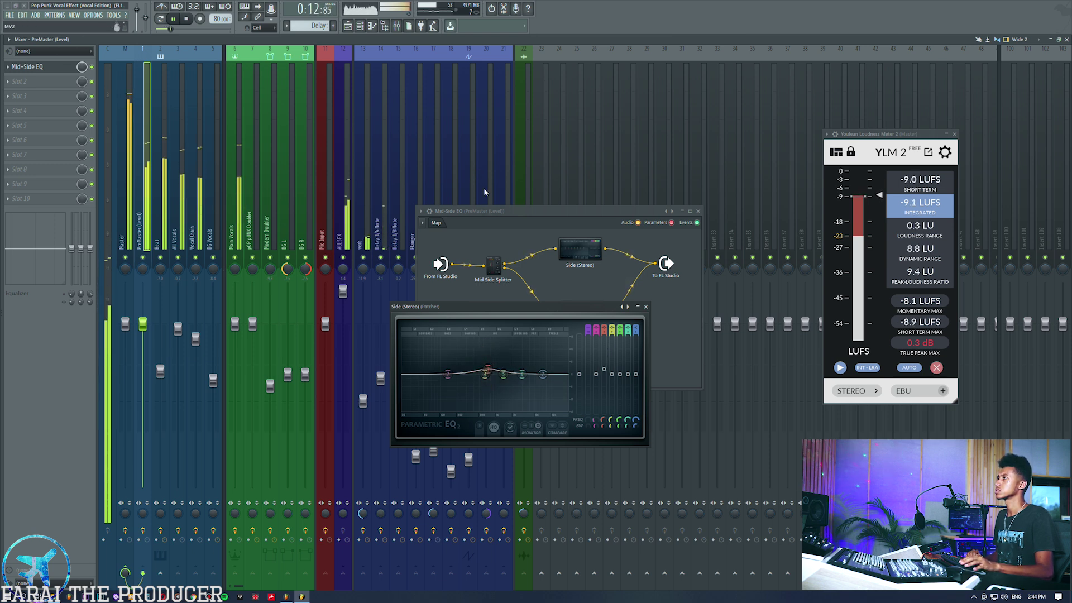
Step: Boost band 2 of the Side EQ about 2.2 dB near 241 Hz, raise the green upper-mid band slightly and stop playback
{"action": "left_click_drag", "start_coordinate": [448, 374], "coordinate": [520, 373]}
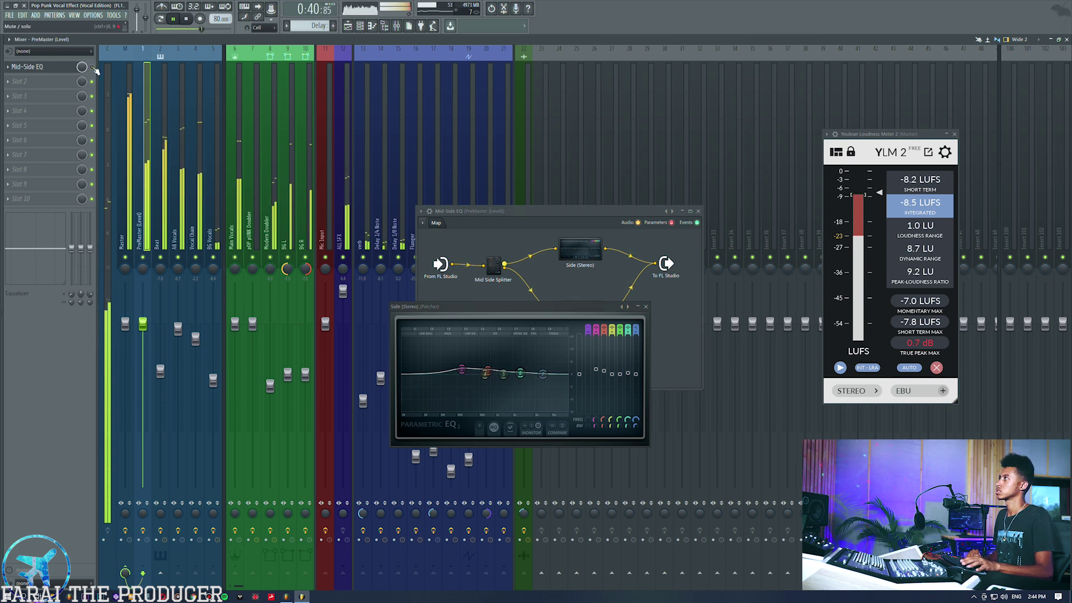
{"action": "mouse_move", "coordinate": [604, 370]}
{"action": "left_mouse_down"}
{"action": "mouse_move", "coordinate": [604, 342]}
{"action": "mouse_move", "coordinate": [607, 371]}
{"action": "left_mouse_up"}
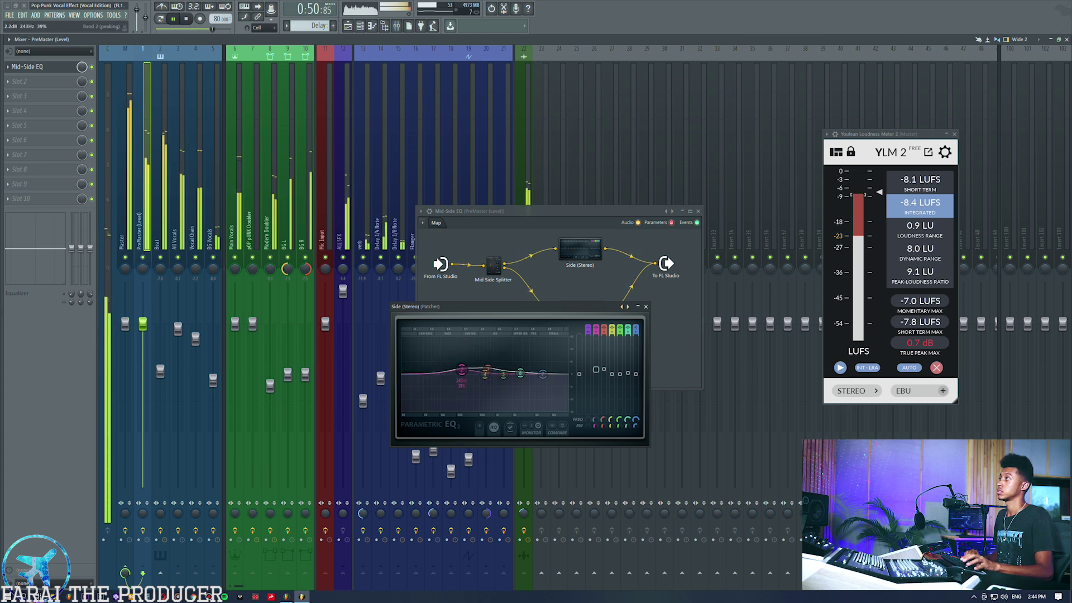
{"action": "key", "text": "space"}
Step: Bring the Mid-Side EQ map forward, review the Beat, Master and PreMaster tracks, and close the map window
{"action": "left_click", "coordinate": [535, 212]}
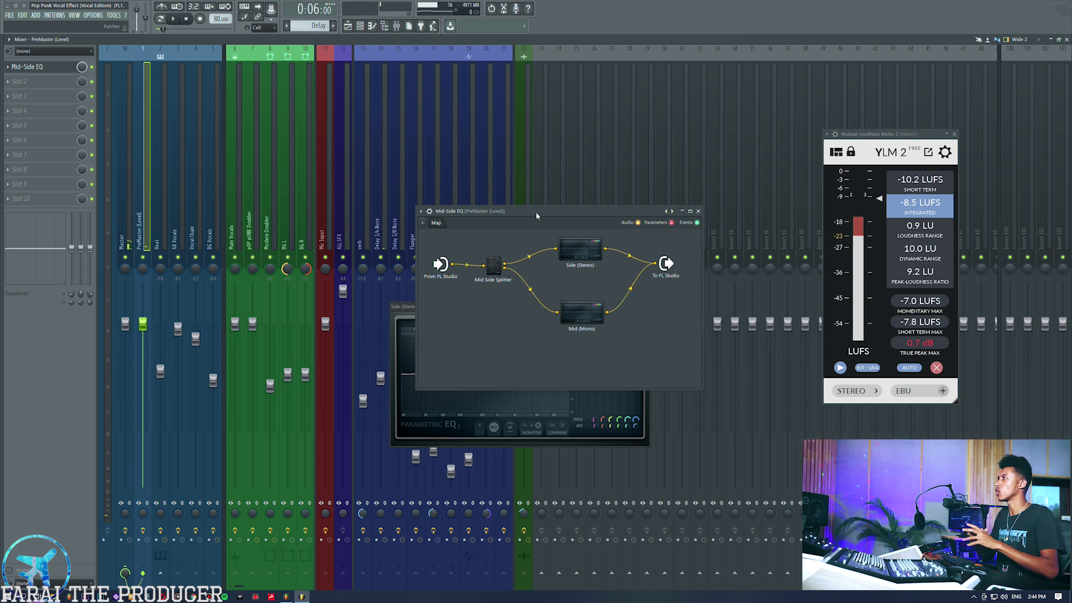
{"action": "left_click", "coordinate": [166, 155]}
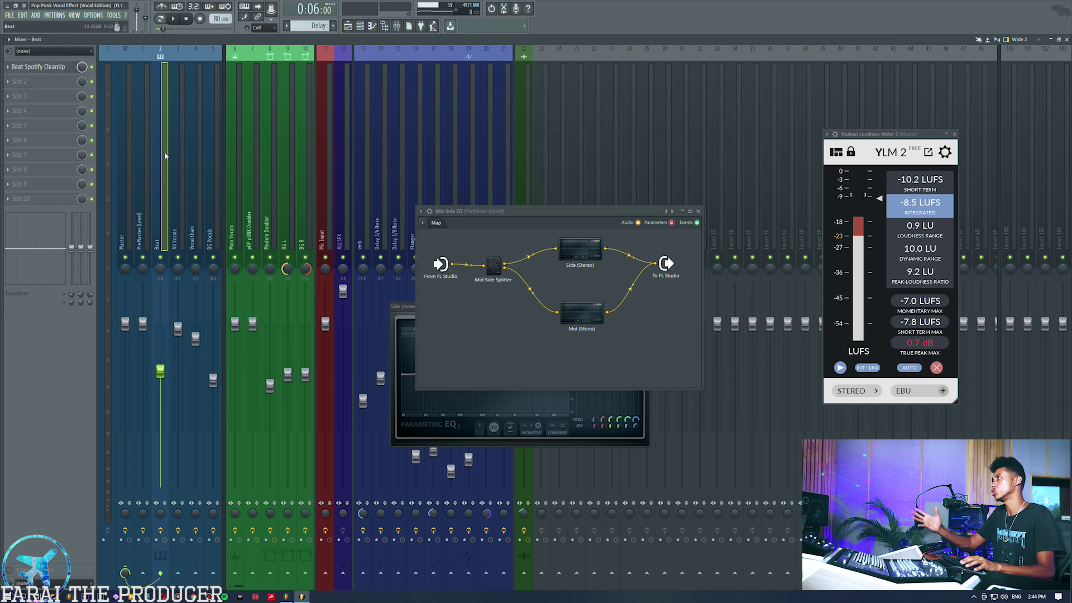
{"action": "left_click", "coordinate": [126, 150]}
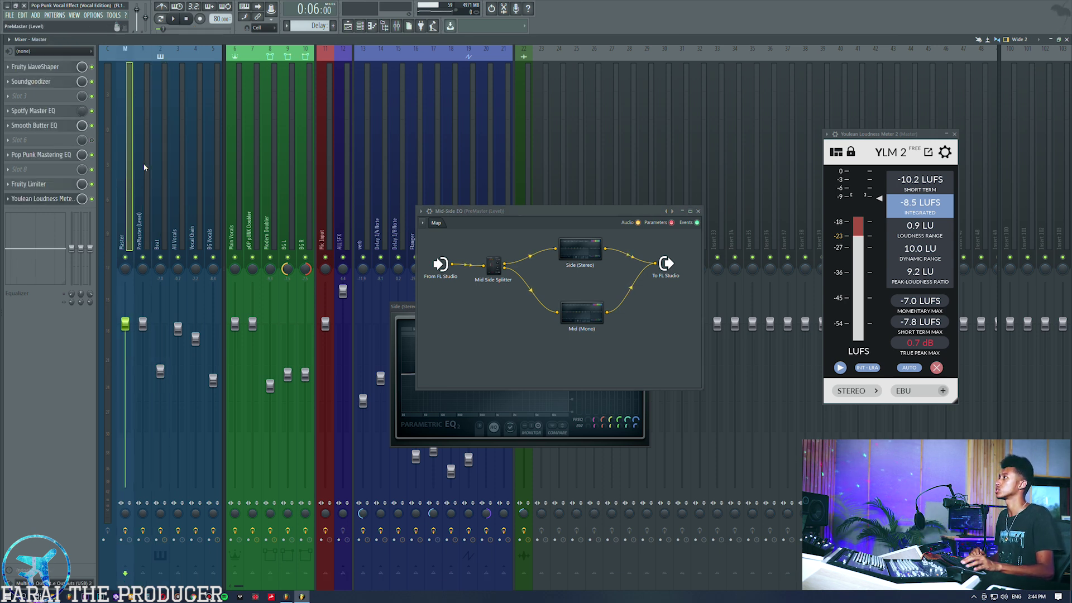
{"action": "left_click", "coordinate": [141, 174]}
{"action": "left_click", "coordinate": [698, 212]}
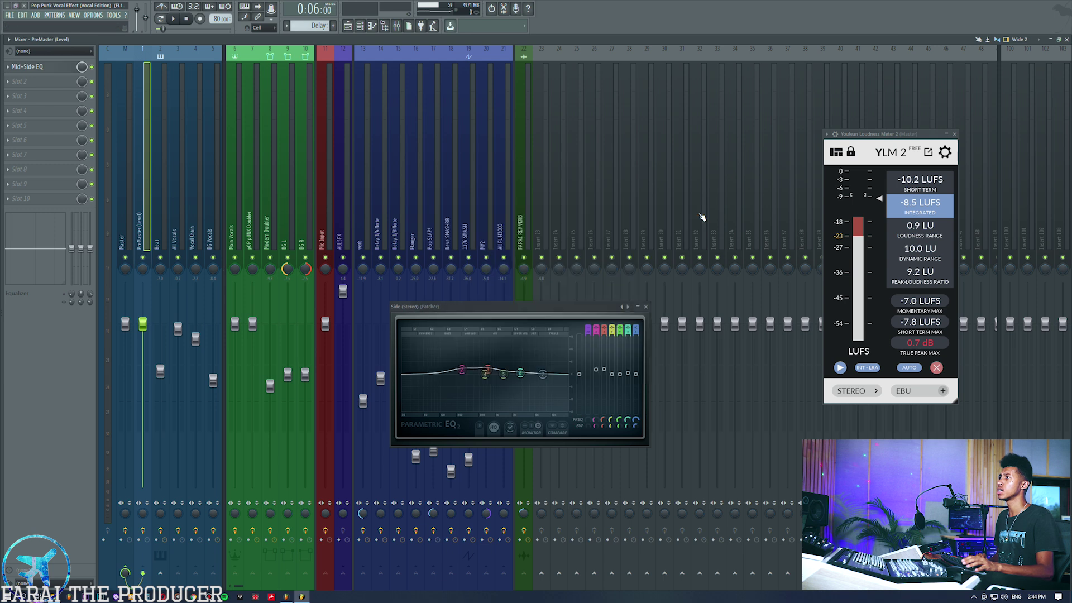